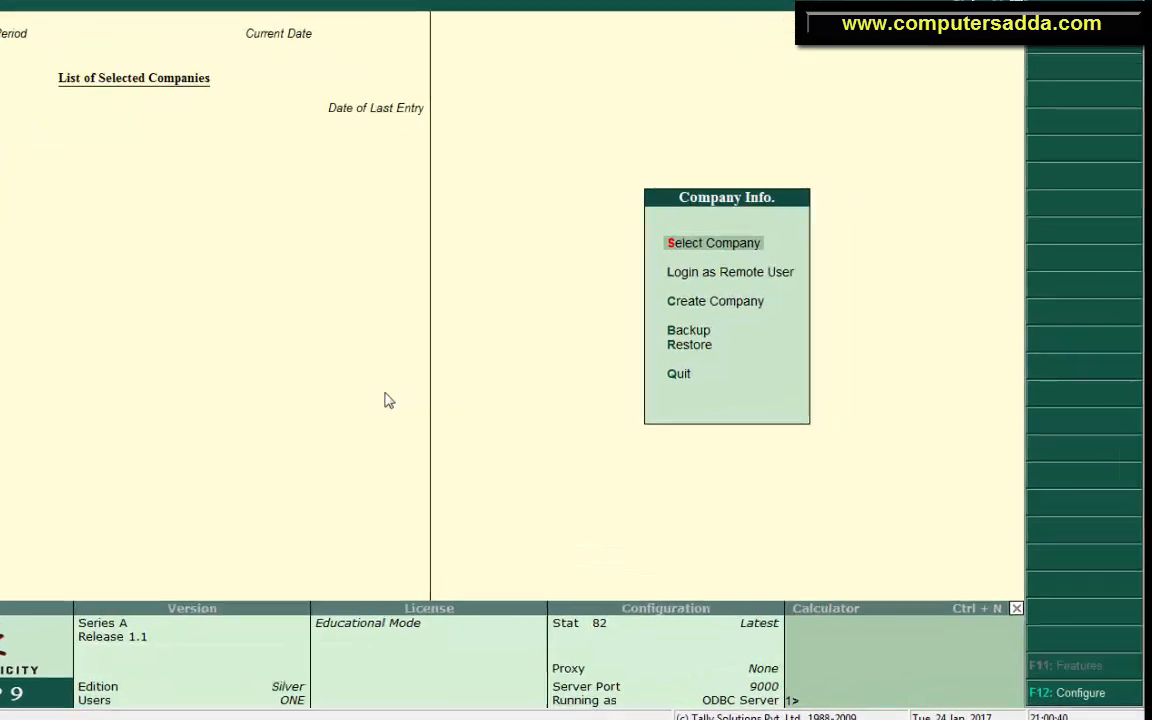
Start creating a company with the owner's name as company and mailing name, and enter the city as its address.
{"action": "key", "text": "Down"}
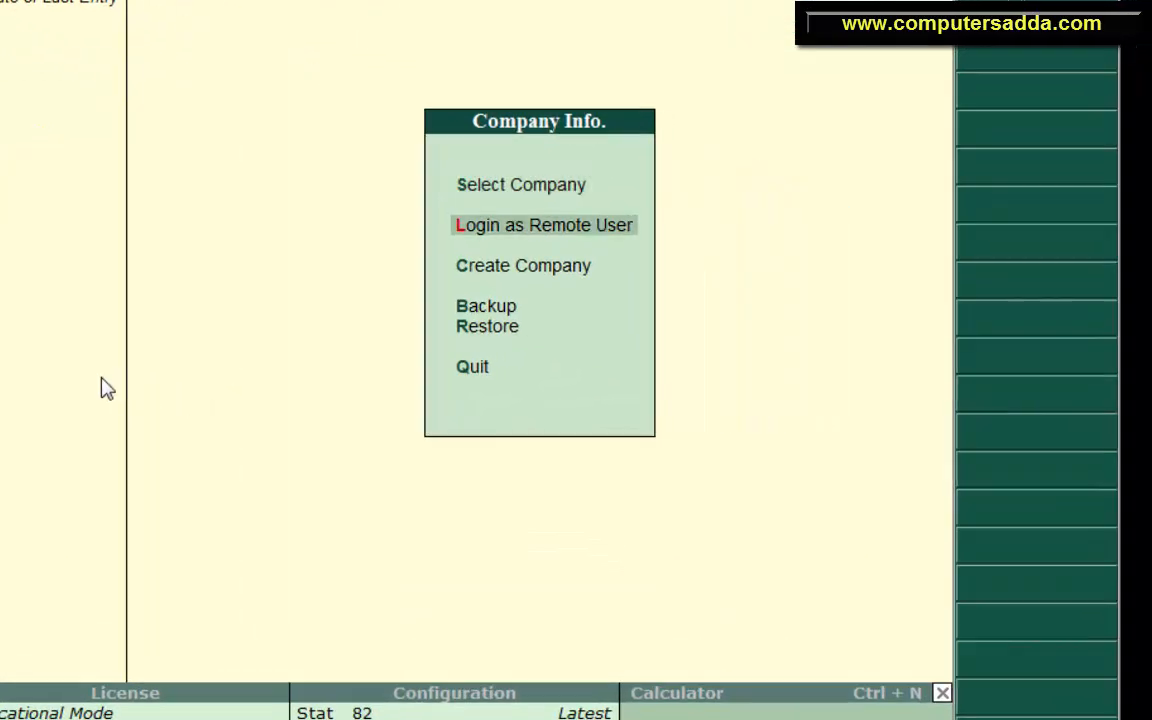
{"action": "key", "text": "Down"}
{"action": "key", "text": "Return"}
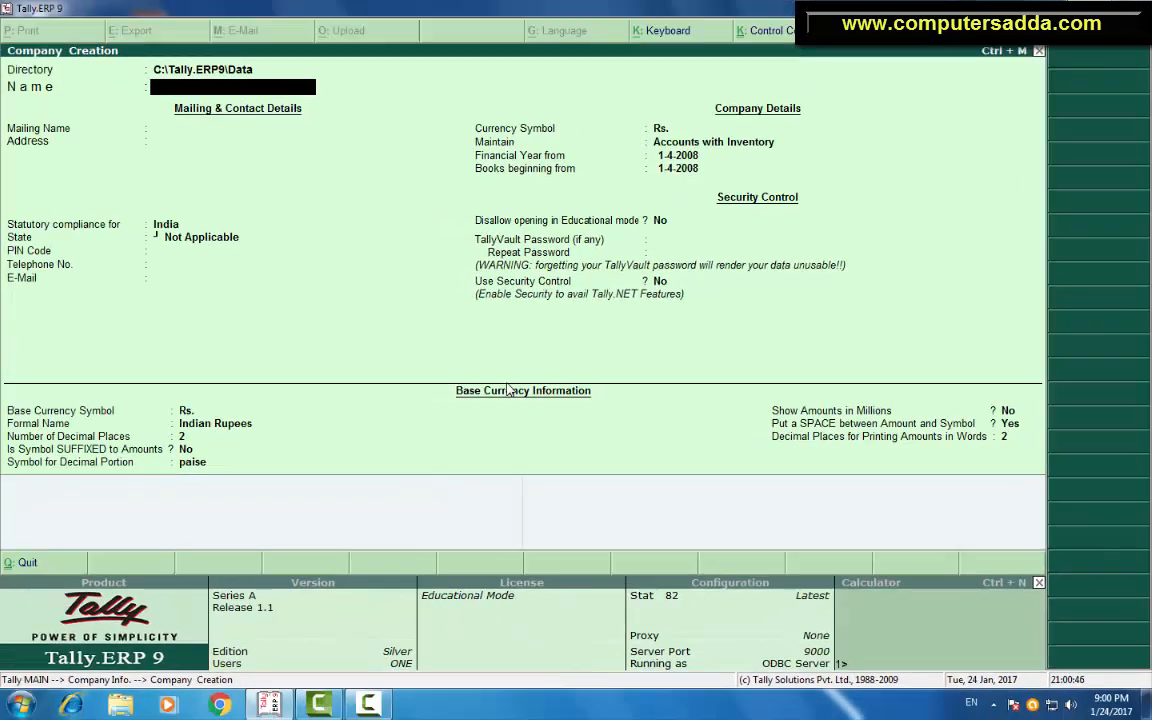
{"action": "type", "text": "MR.RAJU"}
{"action": "key", "text": "Return"}
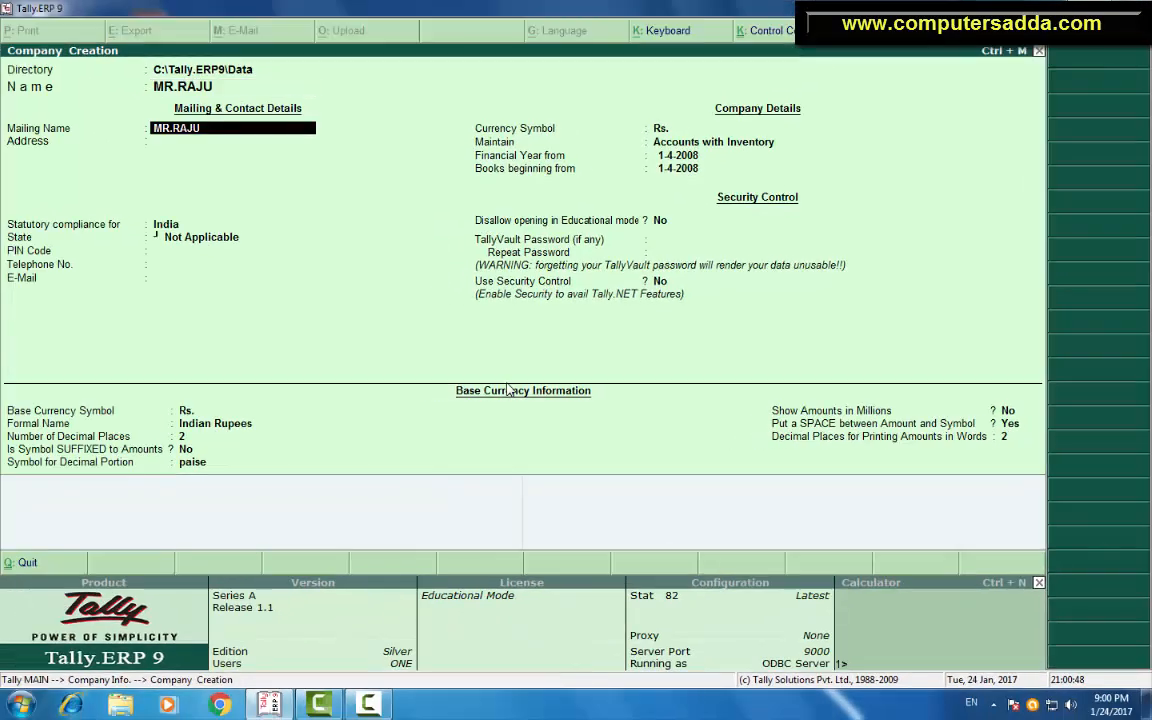
{"action": "key", "text": "Return"}
{"action": "type", "text": "G"}
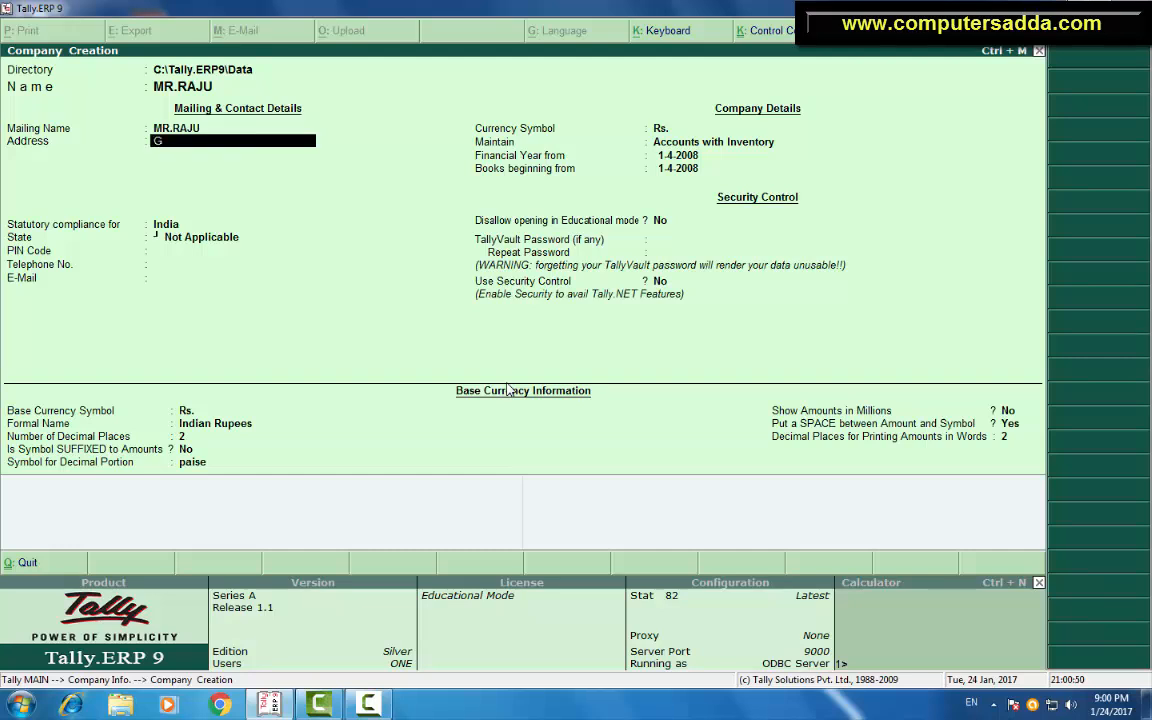
{"action": "type", "text": "UNTUR"}
{"action": "key", "text": "Return"}
{"action": "key", "text": "Return"}
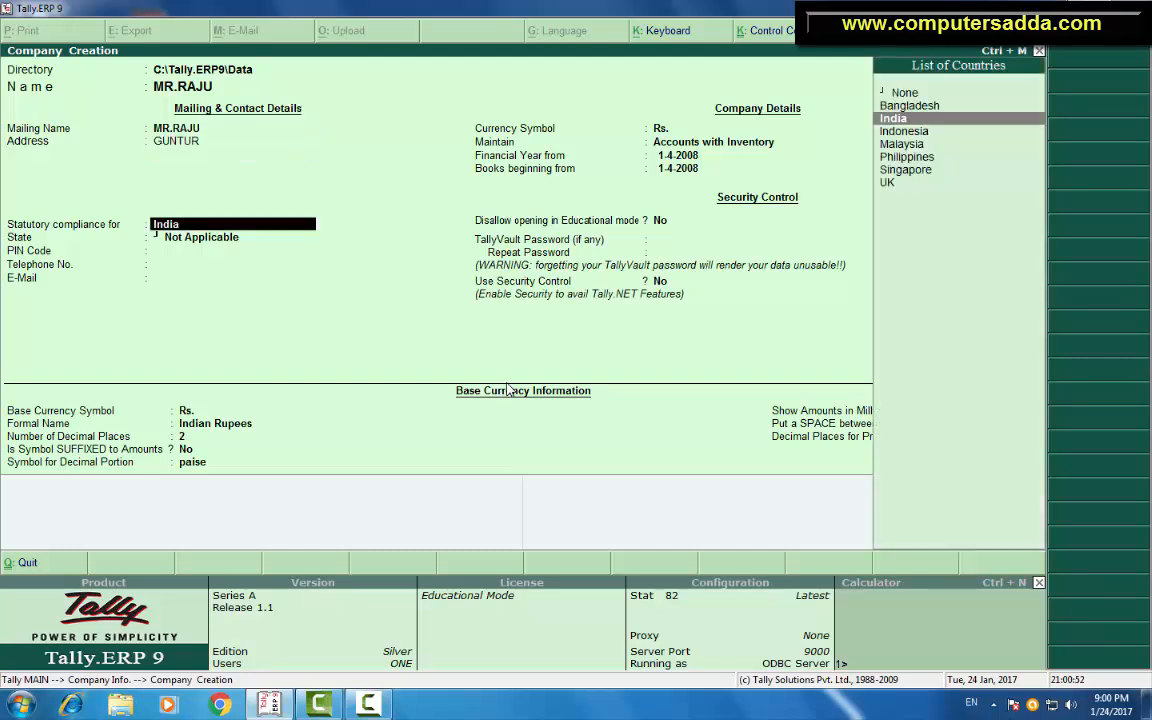
Set the company's state to Andhra Pradesh under India compliance, keep the remaining defaults and save the company.
{"action": "key", "text": "Return"}
{"action": "key", "text": "Down"}
{"action": "key", "text": "Down"}
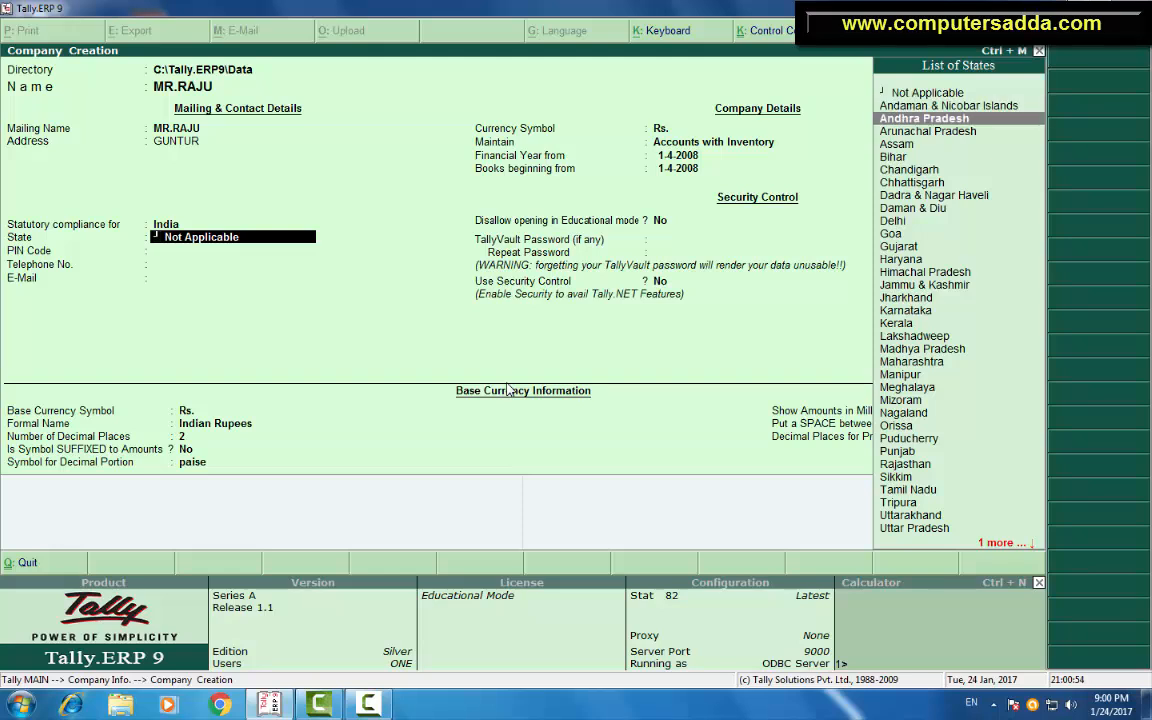
{"action": "key", "text": "Return"}
{"action": "key", "text": "Return"}
{"action": "key", "text": "Return"}
{"action": "key", "text": "Return"}
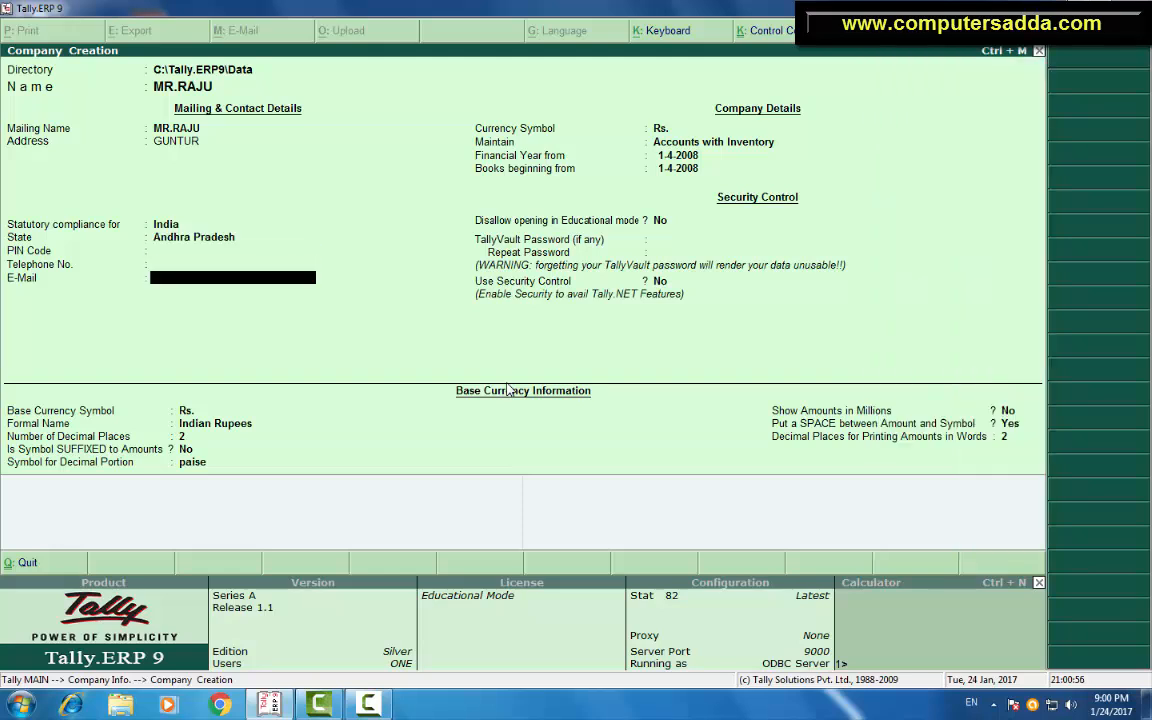
{"action": "key", "text": "Return"}
{"action": "key", "text": "Return"}
{"action": "key", "text": "Return"}
{"action": "key", "text": "Return"}
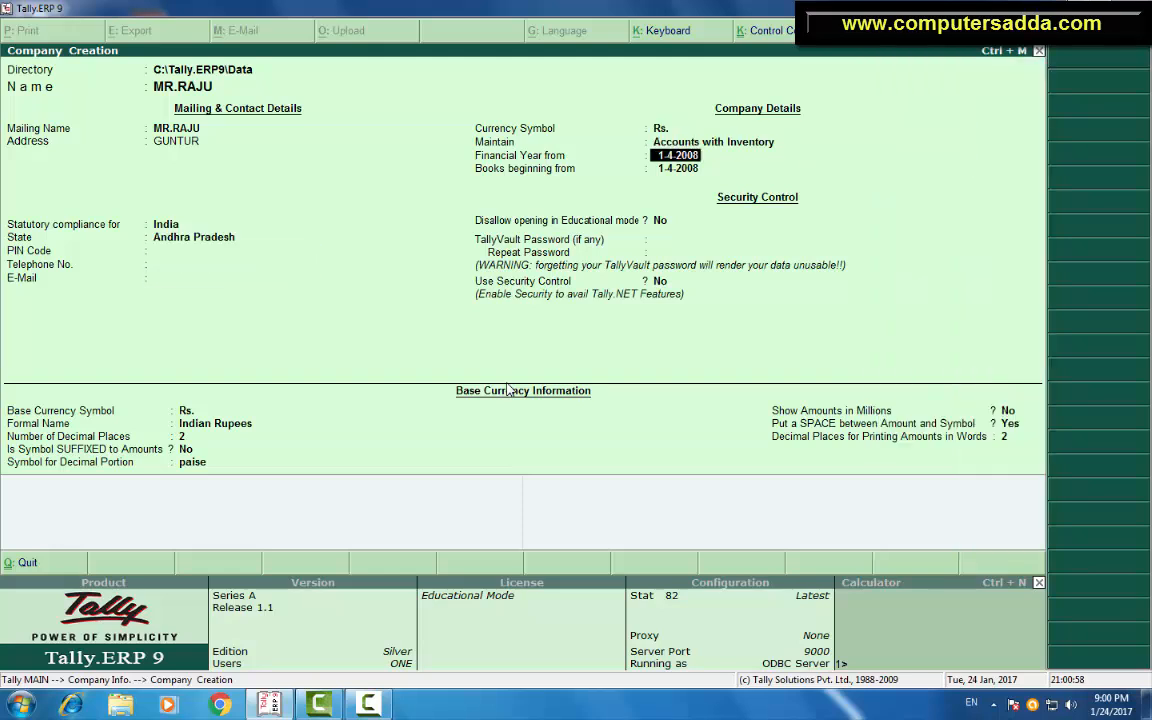
{"action": "key", "text": "ctrl+a"}
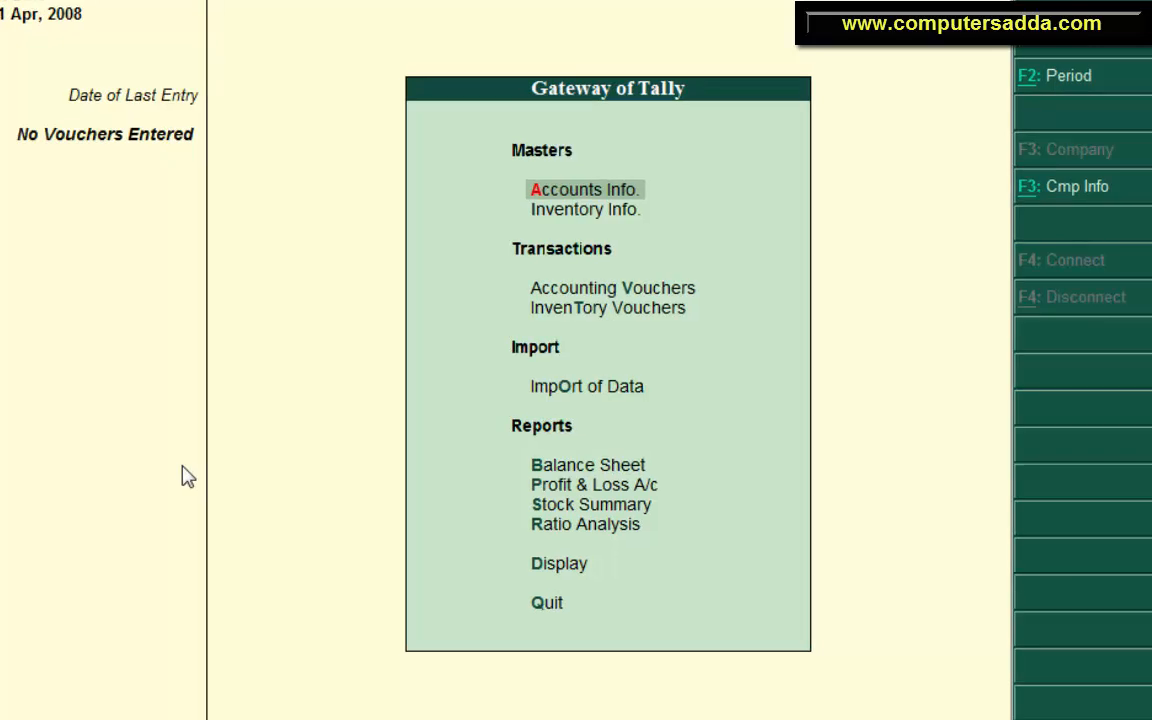
Open the creation form for multiple ledgers with All Items as the group.
{"action": "key", "text": "Return"}
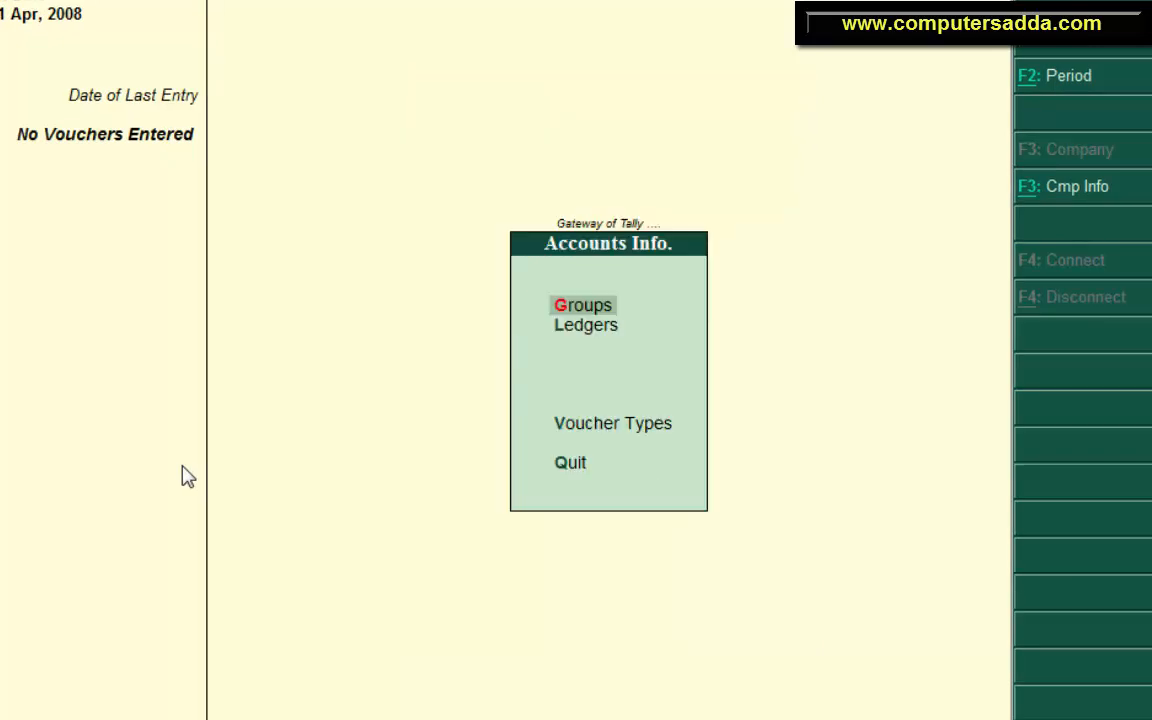
{"action": "key", "text": "Down"}
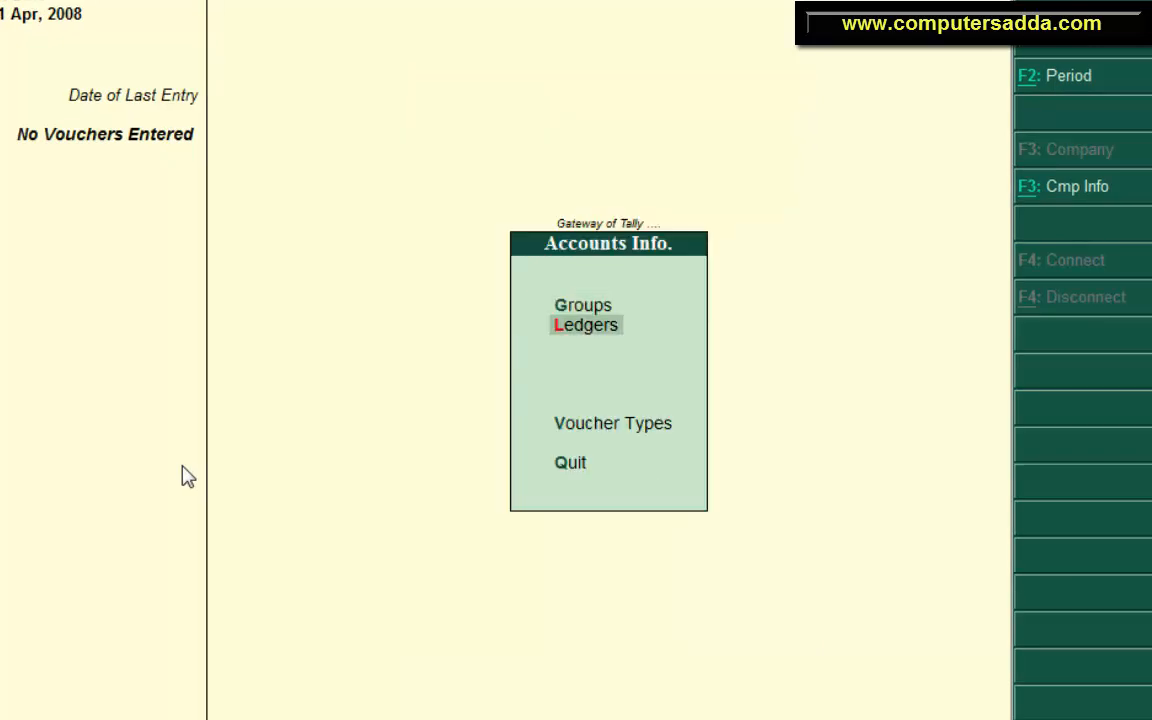
{"action": "key", "text": "Return"}
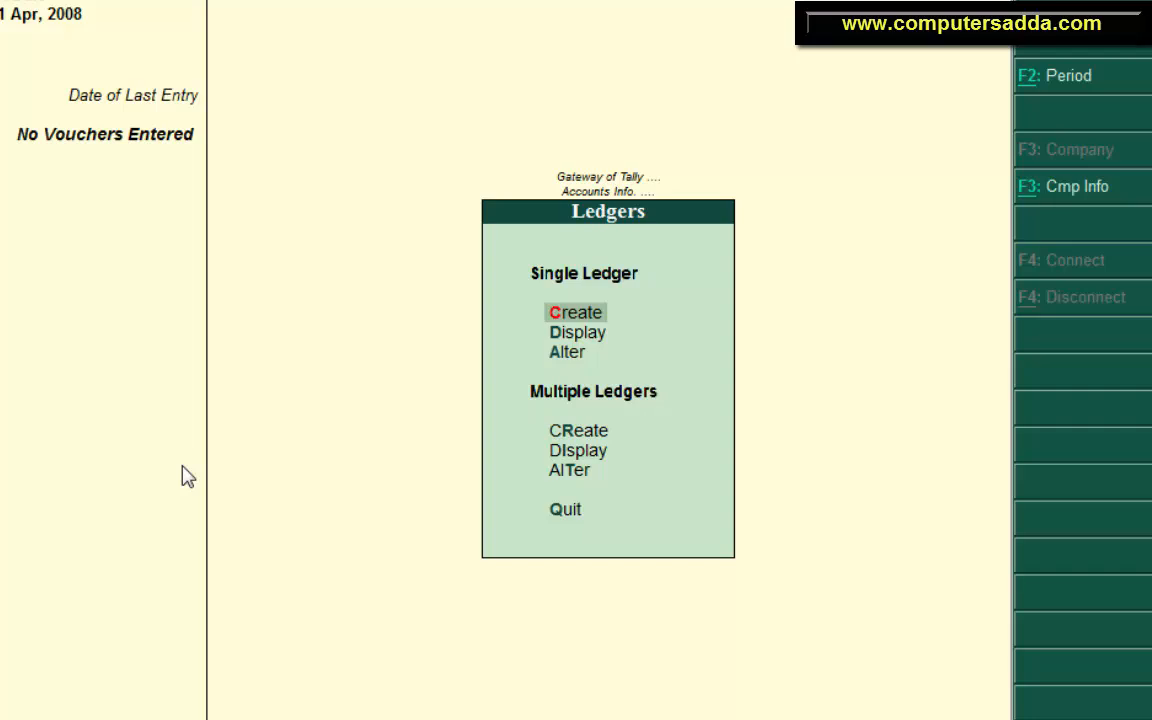
{"action": "key", "text": "Down"}
{"action": "key", "text": "Down"}
{"action": "key", "text": "Down"}
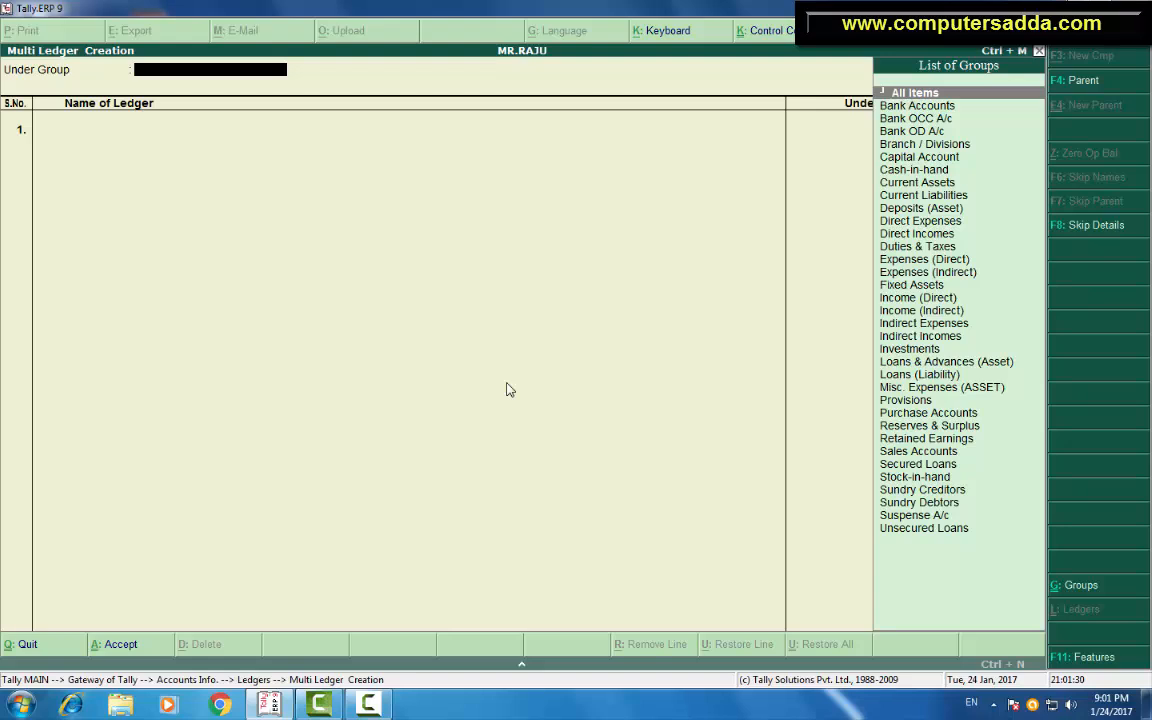
{"action": "key", "text": "Return"}
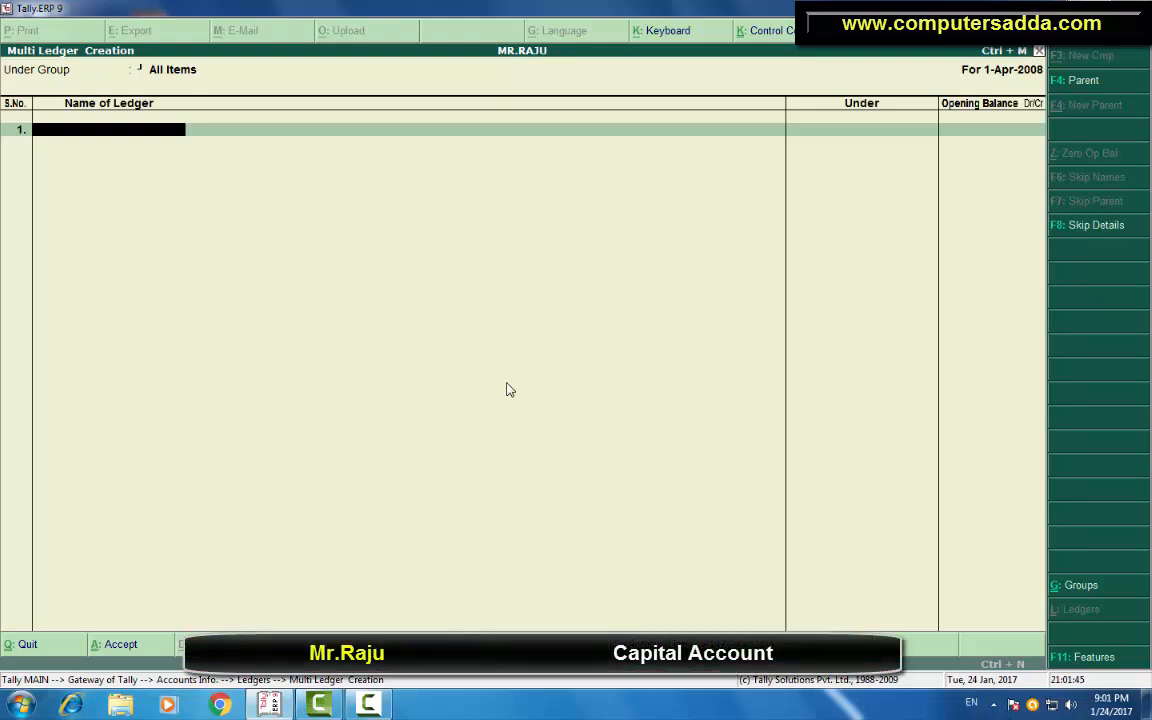
Add a ledger in the owner's name under the Capital Account group.
{"action": "type", "text": "MR.RAJU"}
{"action": "key", "text": "Return"}
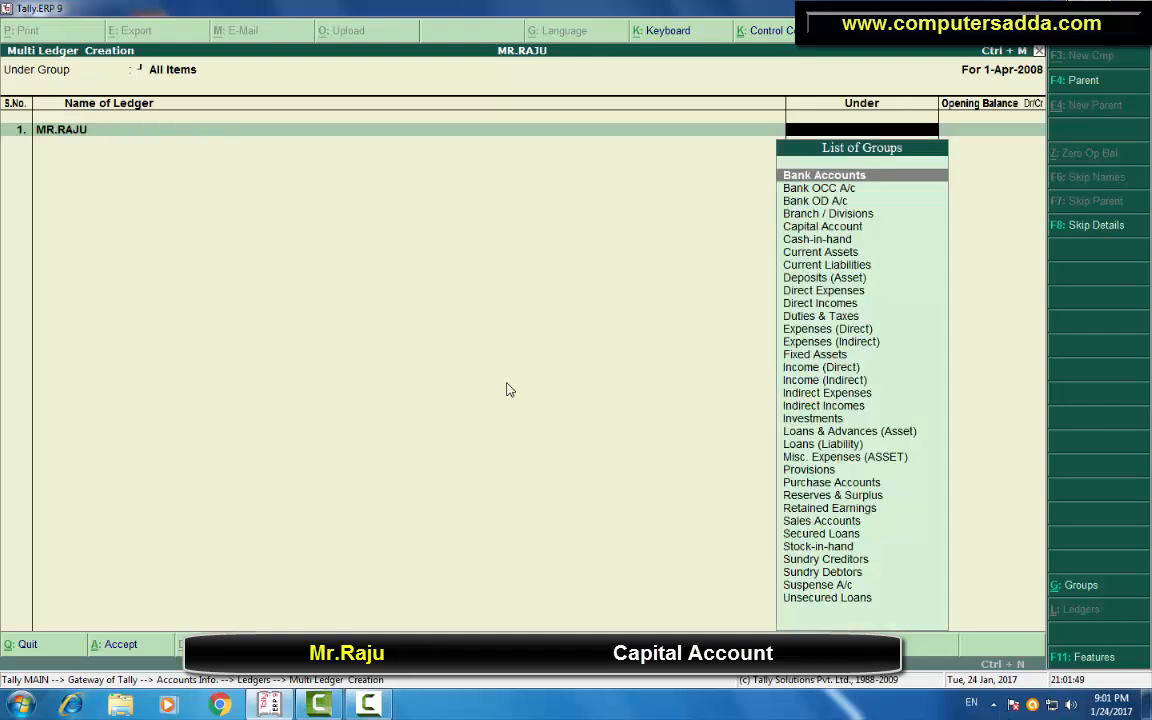
{"action": "type", "text": "ca"}
{"action": "key", "text": "Return"}
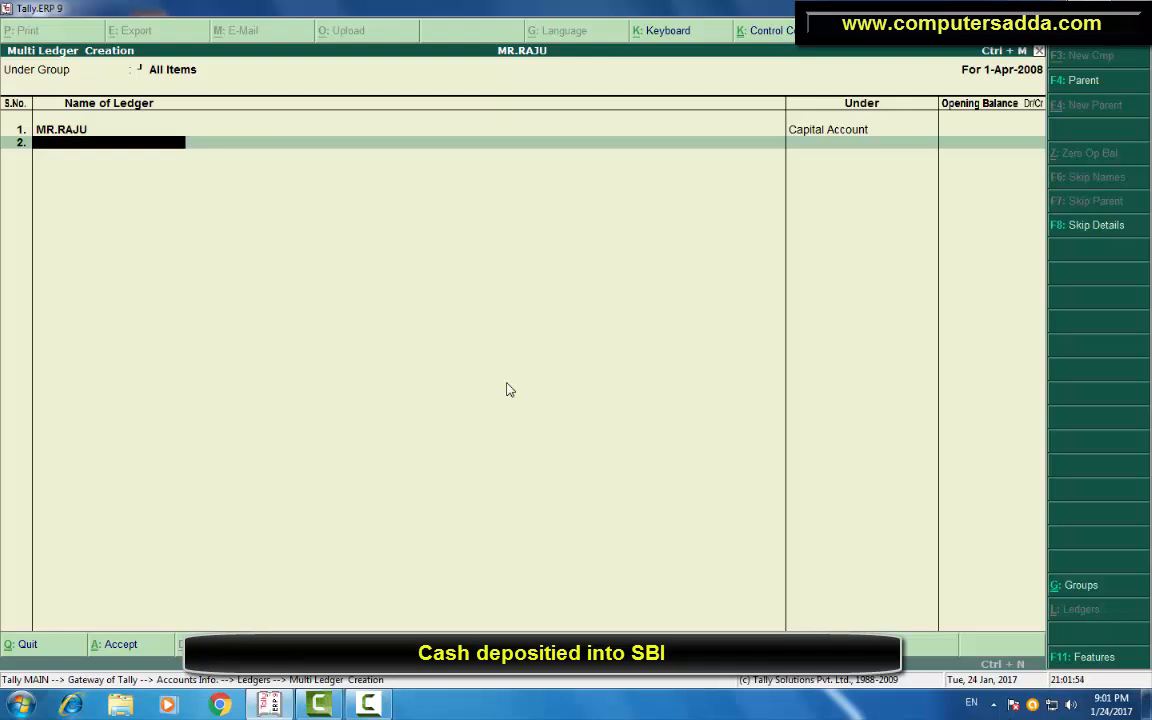
Add the ledger SBI under the Bank Accounts group, without an opening balance.
{"action": "type", "text": "SBI"}
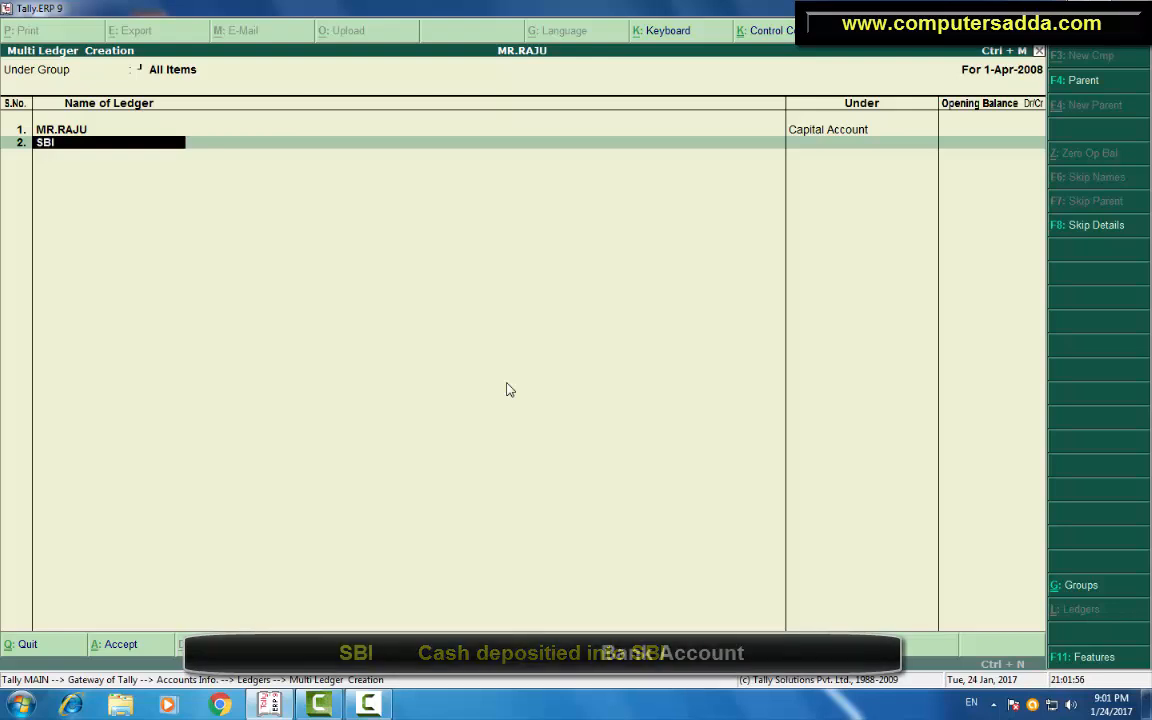
{"action": "key", "text": "Return"}
{"action": "key", "text": "Return"}
{"action": "key", "text": "Return"}
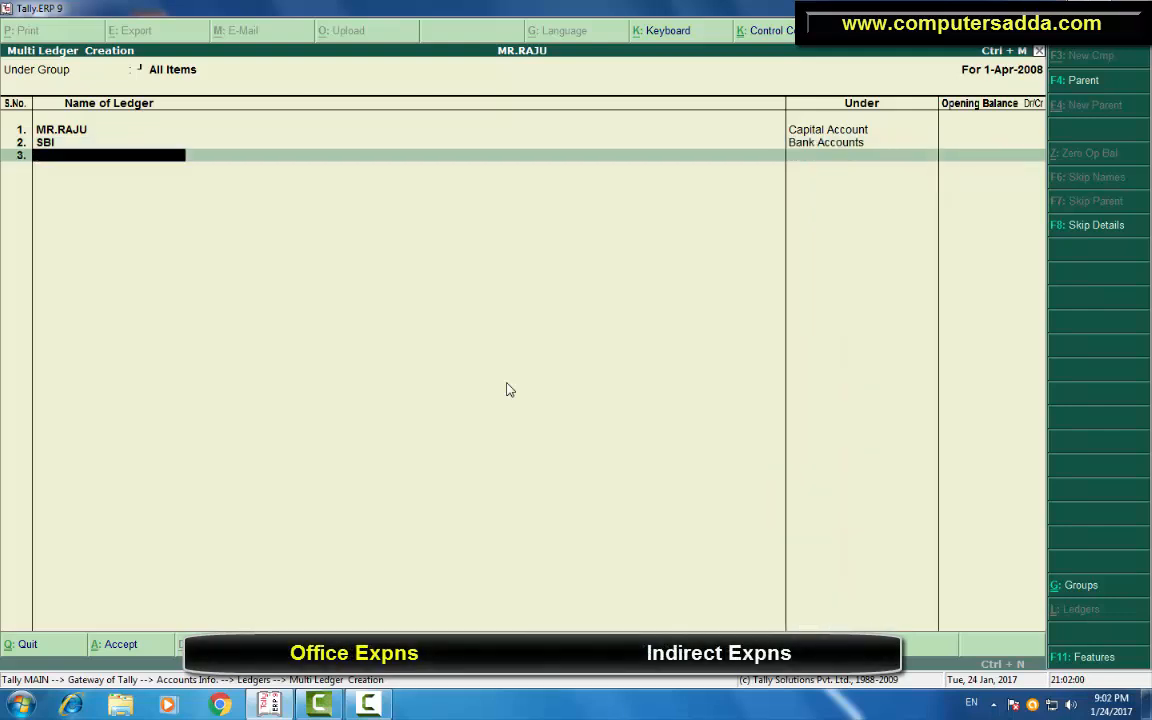
Add the ledger OFFICE EXPNS under the Indirect Expenses group, without an opening balance.
{"action": "type", "text": "OFFICE EXPNS"}
{"action": "key", "text": "Return"}
{"action": "type", "text": "IN"}
{"action": "key", "text": "Down"}
{"action": "key", "text": "Down"}
{"action": "key", "text": "Down"}
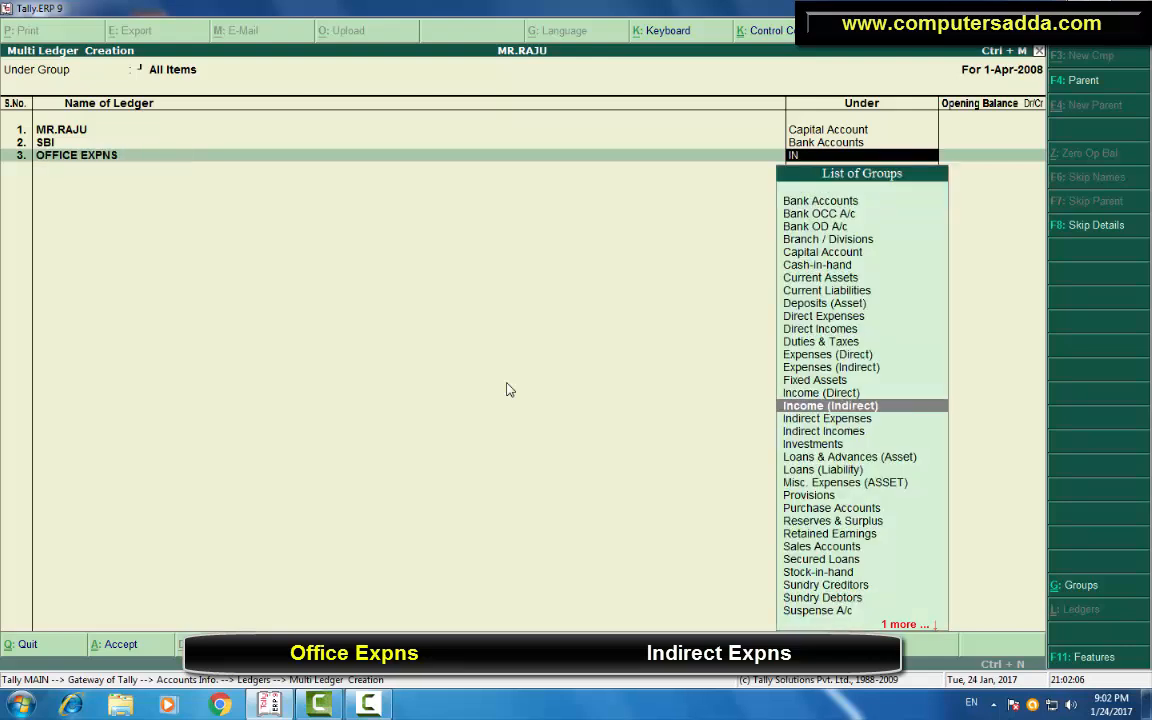
{"action": "key", "text": "Return"}
{"action": "key", "text": "Return"}
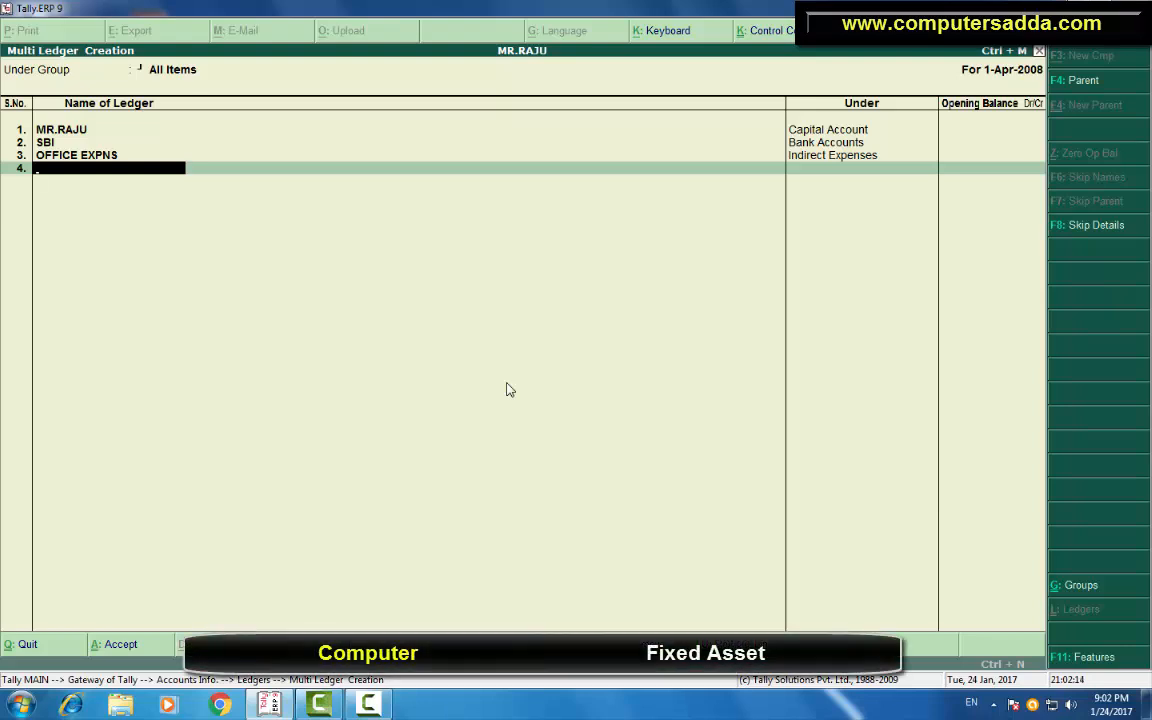
Add the ledger COMPUTER under the Fixed Assets group, without an opening balance.
{"action": "type", "text": "COMPUTER"}
{"action": "key", "text": "Return"}
{"action": "type", "text": "f"}
{"action": "key", "text": "Return"}
{"action": "key", "text": "Return"}
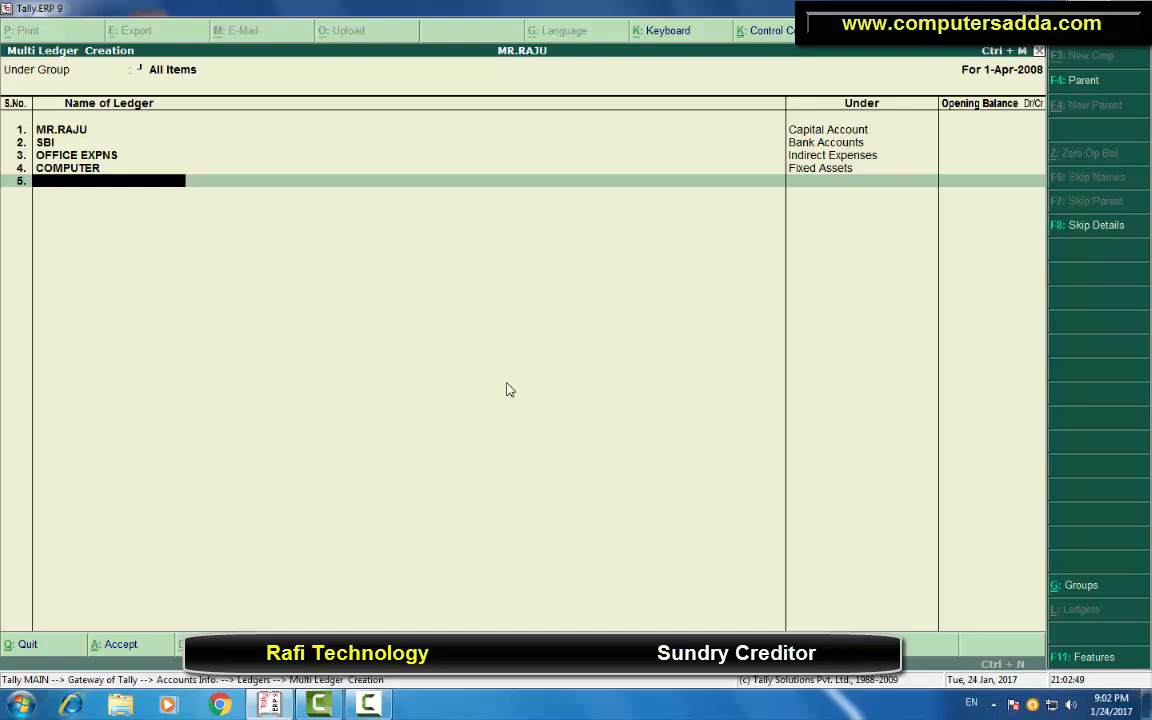
Add the ledger RAFI TECHNOLOGIES under the Sundry Creditors group, without an opening balance.
{"action": "type", "text": "RAFI TECHNOLOGIES"}
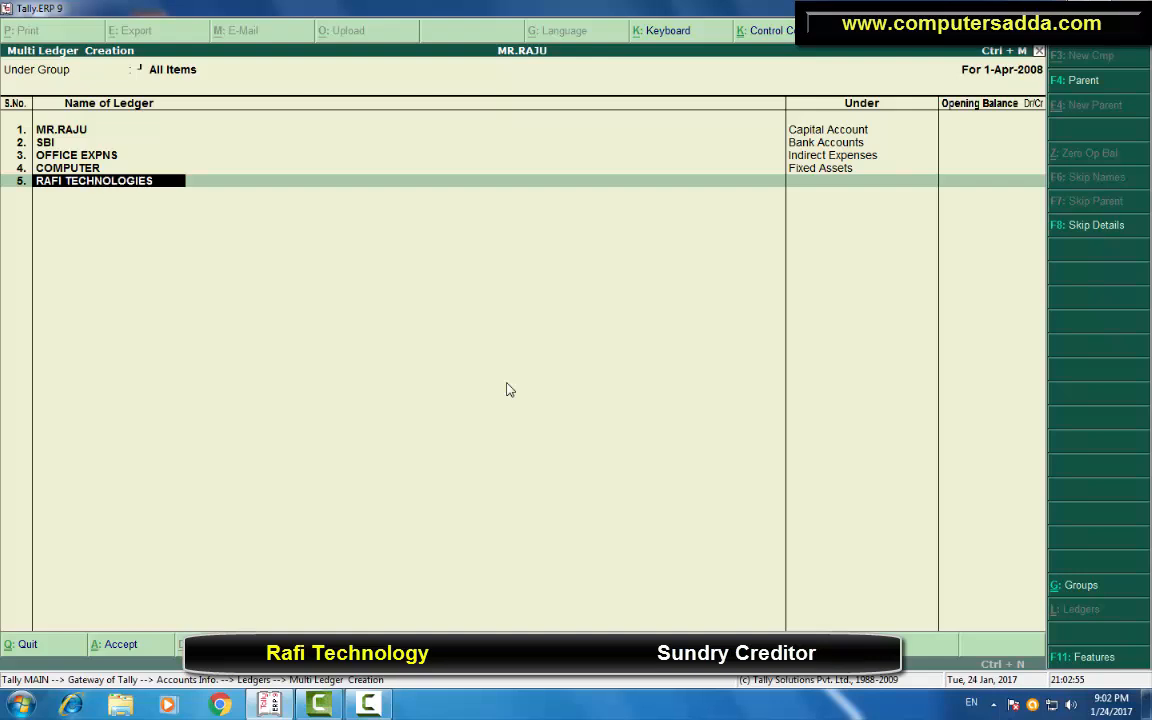
{"action": "key", "text": "Return"}
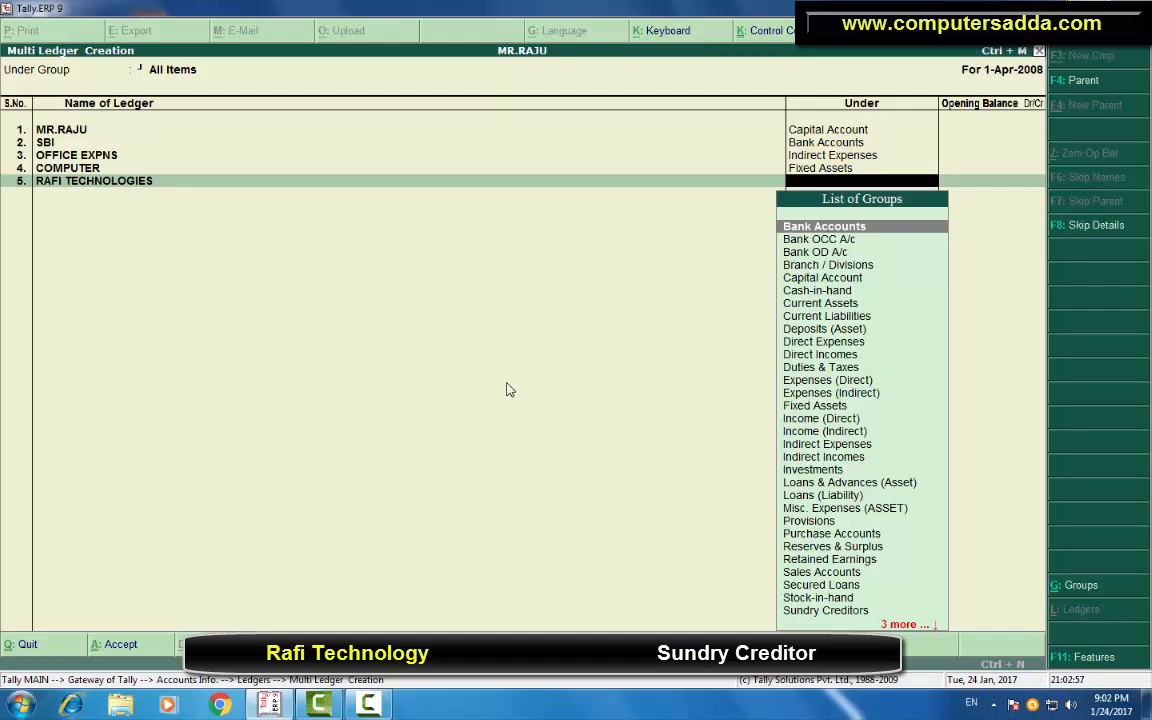
{"action": "type", "text": "SUN"}
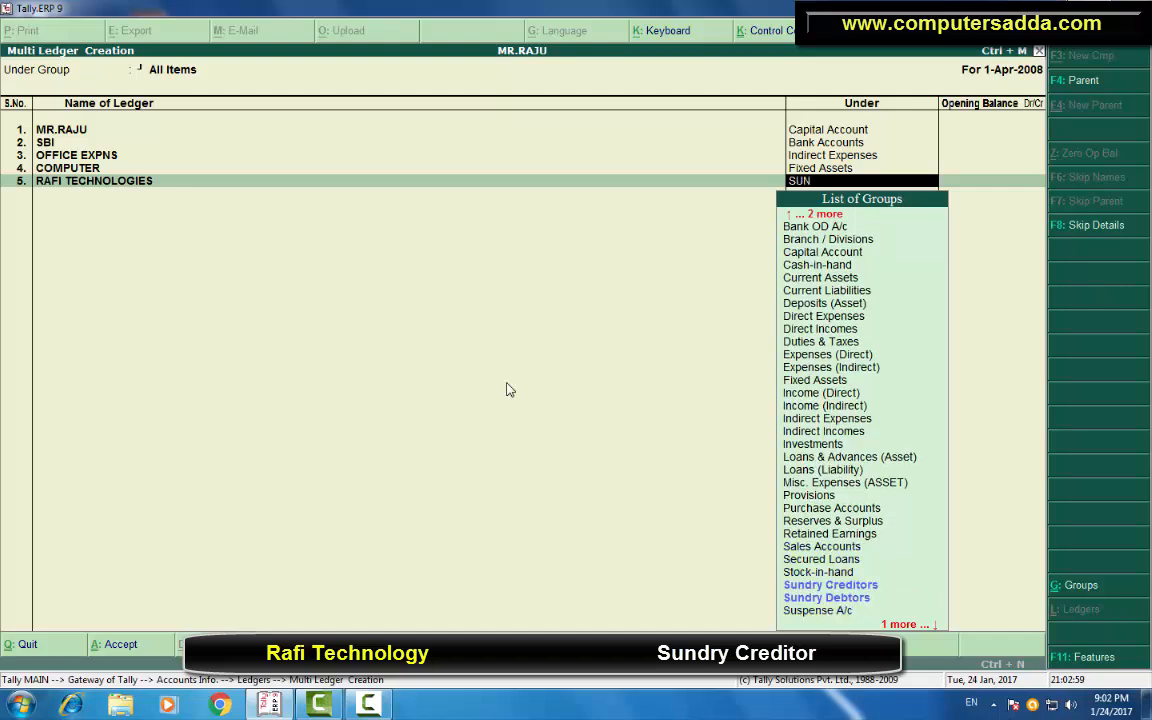
{"action": "key", "text": "Return"}
{"action": "key", "text": "Return"}
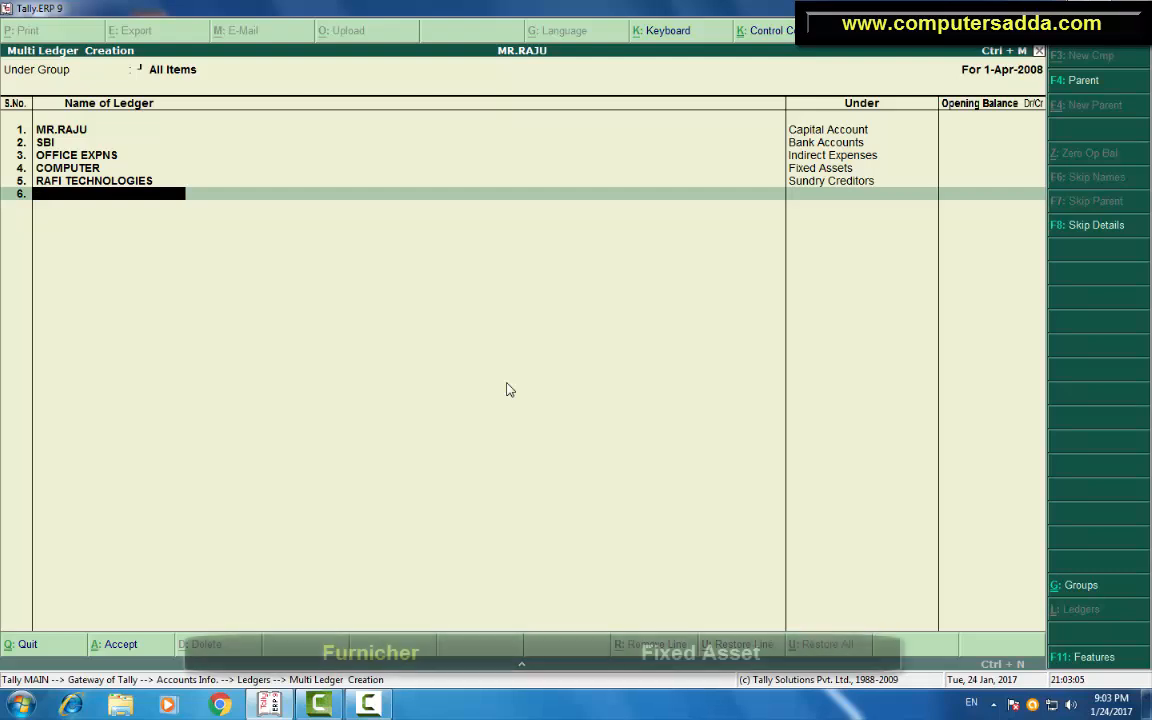
Add the ledger FURNICHER under the Fixed Assets group, without an opening balance.
{"action": "type", "text": "FURNICHER"}
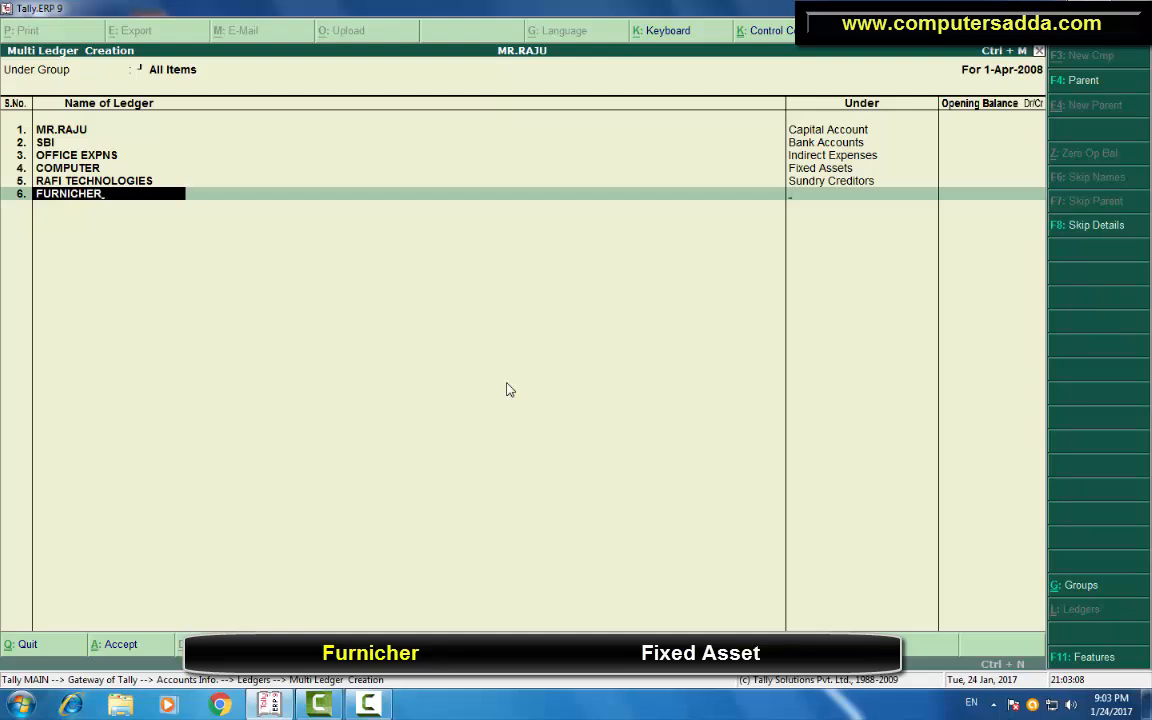
{"action": "key", "text": "Return"}
{"action": "type", "text": "f"}
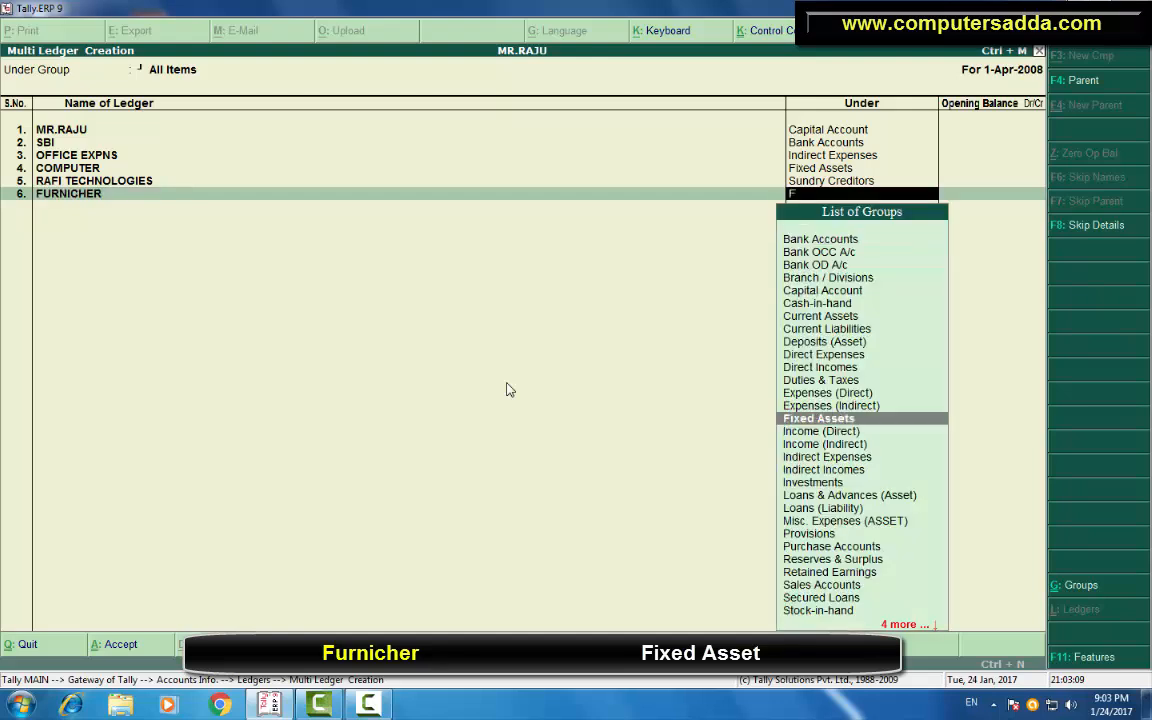
{"action": "key", "text": "Return"}
{"action": "key", "text": "Return"}
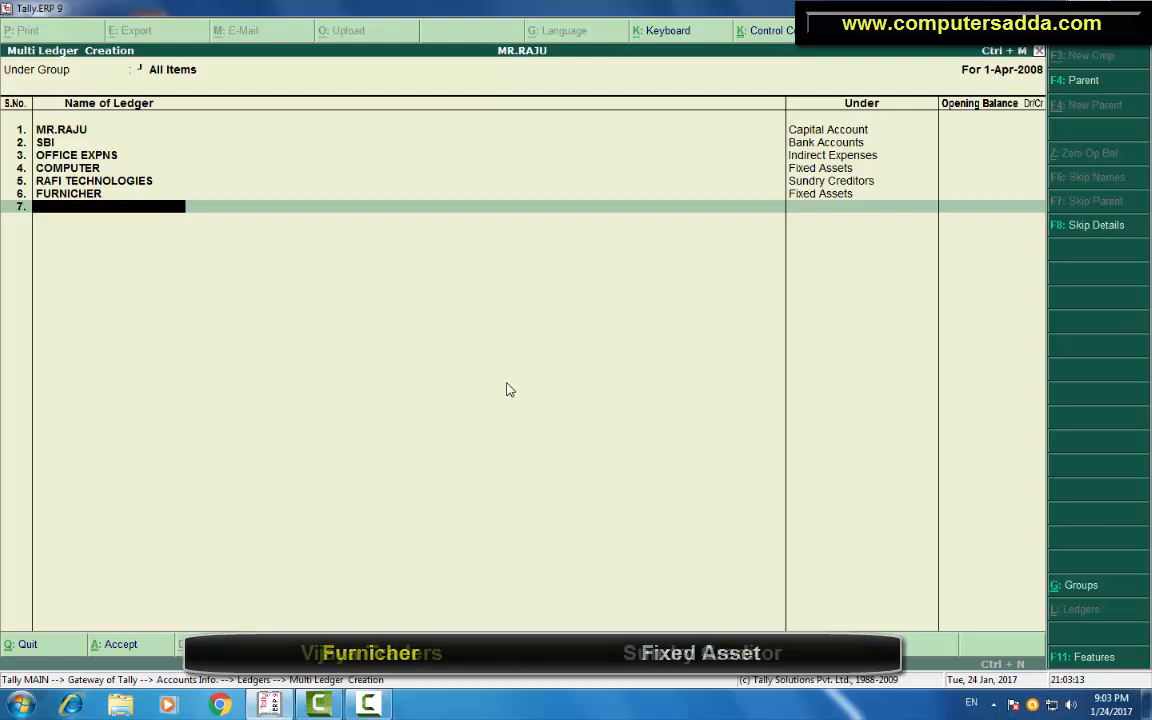
Add the ledger VIJAYA TRADER under the Sundry Creditors group, without an opening balance.
{"action": "type", "text": "VIJAYA"}
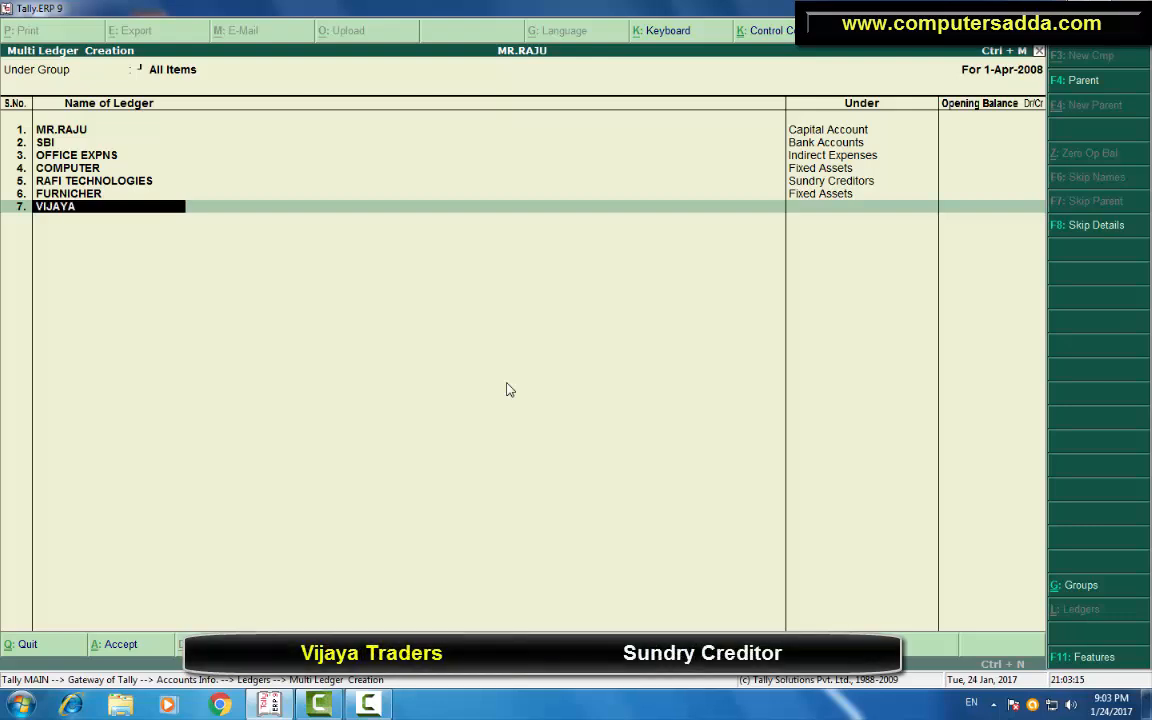
{"action": "type", "text": " TRADER"}
{"action": "key", "text": "Return"}
{"action": "type", "text": "su"}
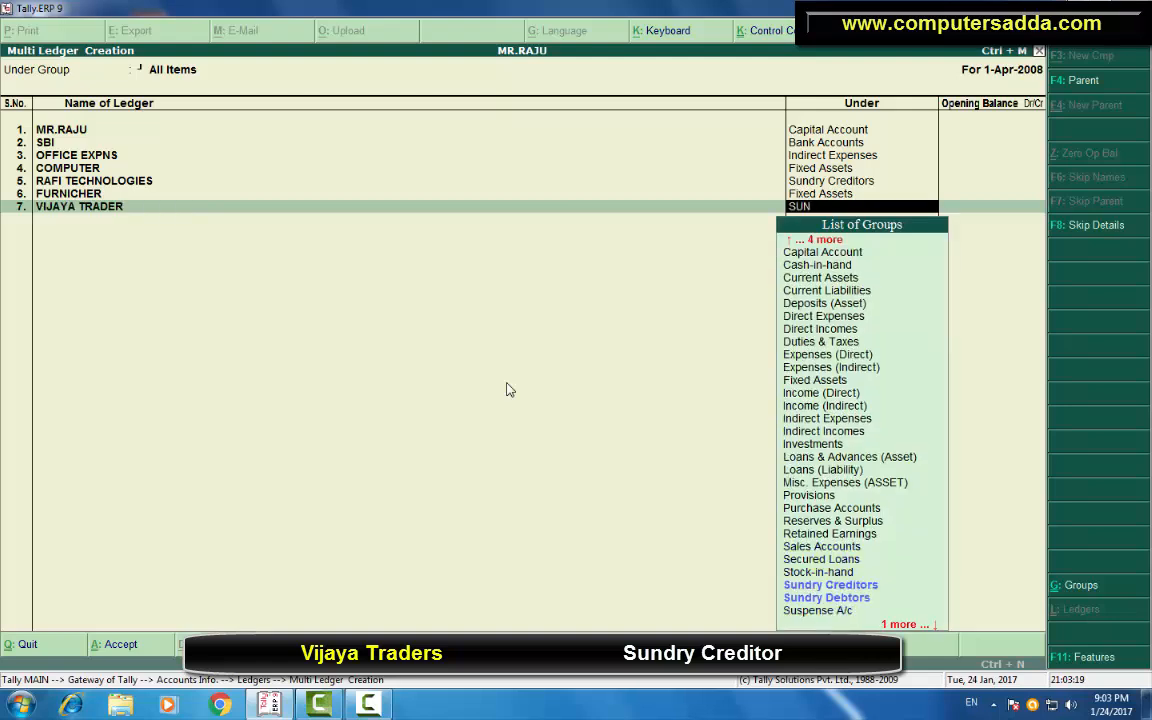
{"action": "key", "text": "Return"}
{"action": "key", "text": "Return"}
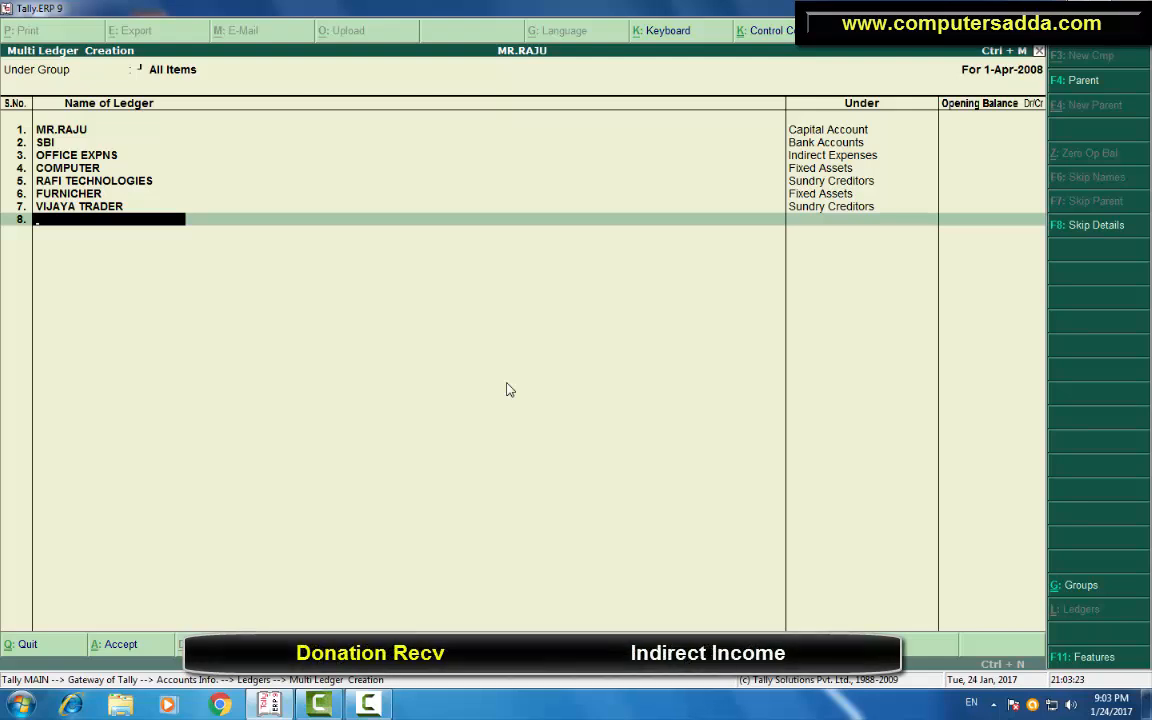
Add the ledger DONATION RECV under the Indirect Incomes group, without an opening balance.
{"action": "type", "text": "DONATION RECV"}
{"action": "key", "text": "Return"}
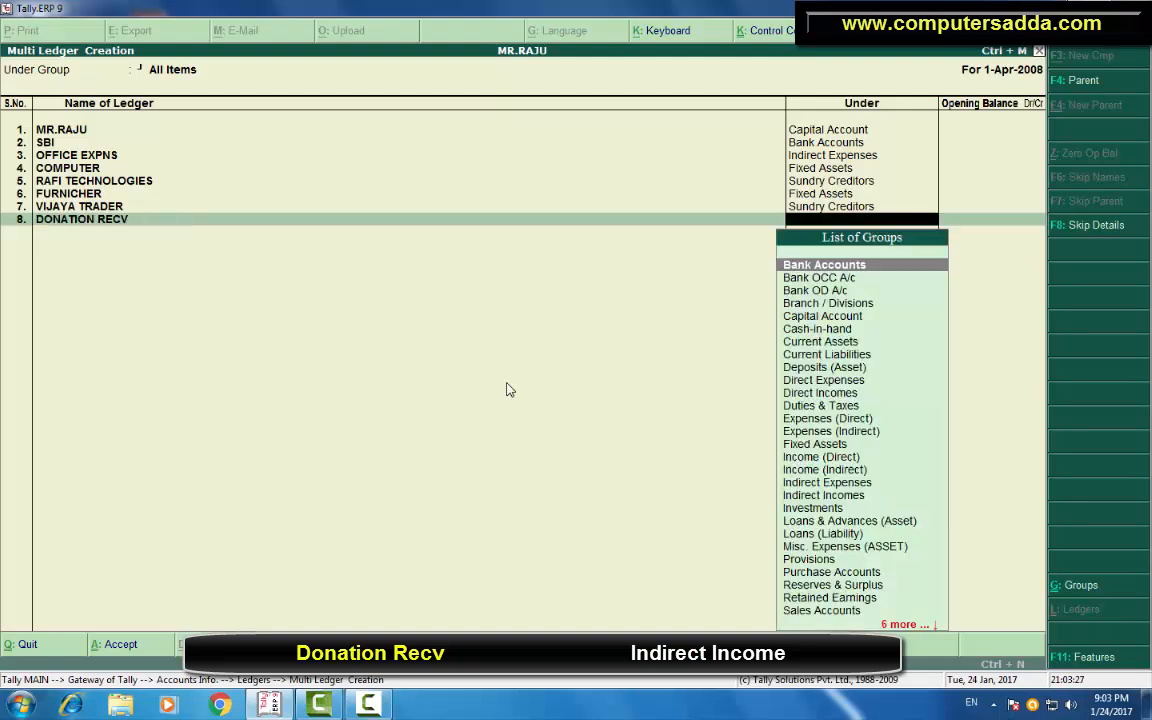
{"action": "type", "text": "IN"}
{"action": "key", "text": "Down"}
{"action": "key", "text": "Down"}
{"action": "key", "text": "Down"}
{"action": "key", "text": "Down"}
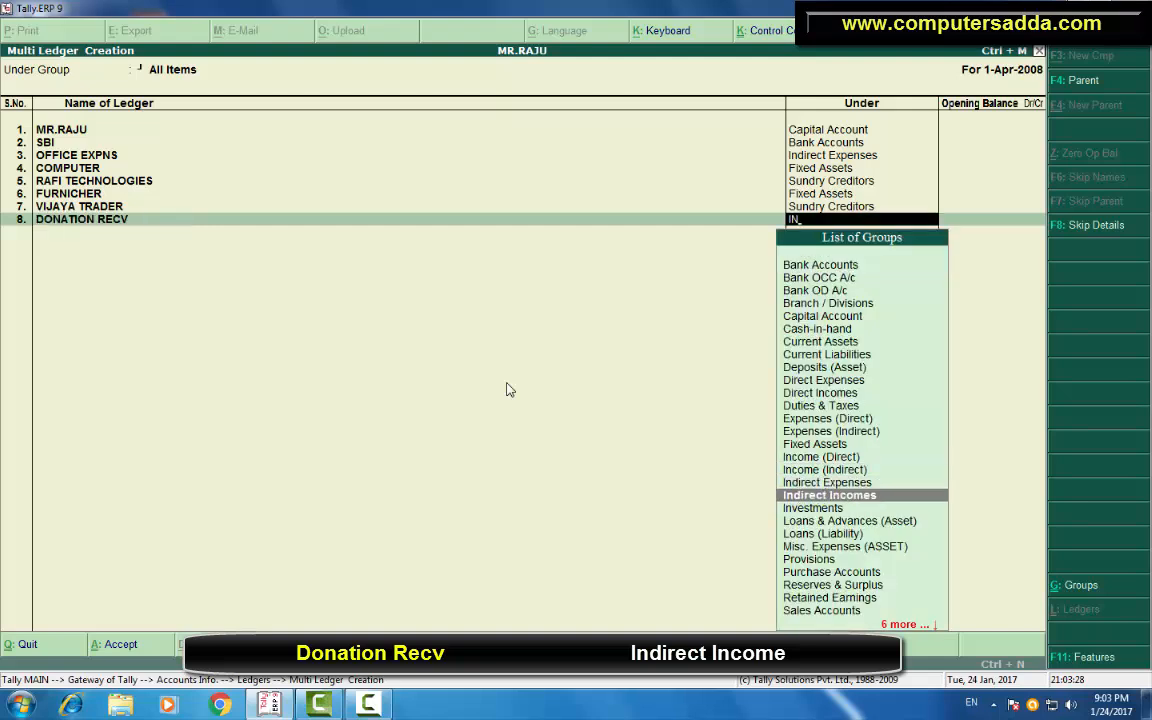
{"action": "key", "text": "Return"}
{"action": "key", "text": "Return"}
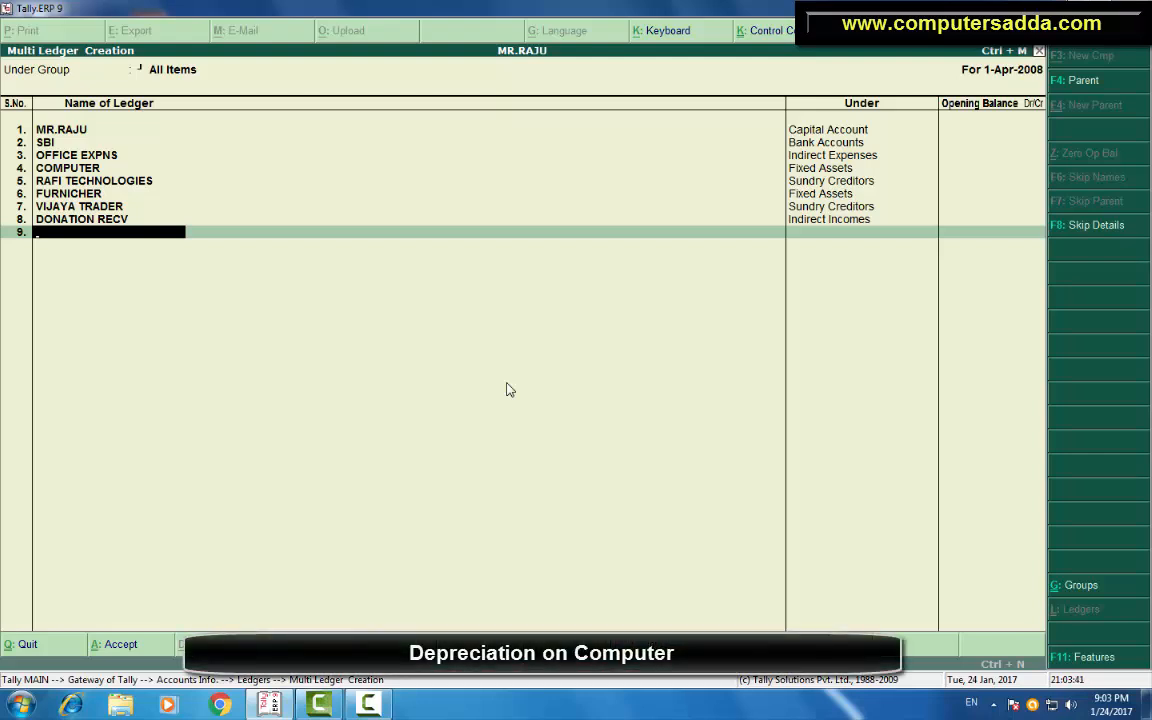
Add the ledger DEPRECIATION under the Indirect Expenses group, without an opening balance.
{"action": "type", "text": "DEPRECIATION"}
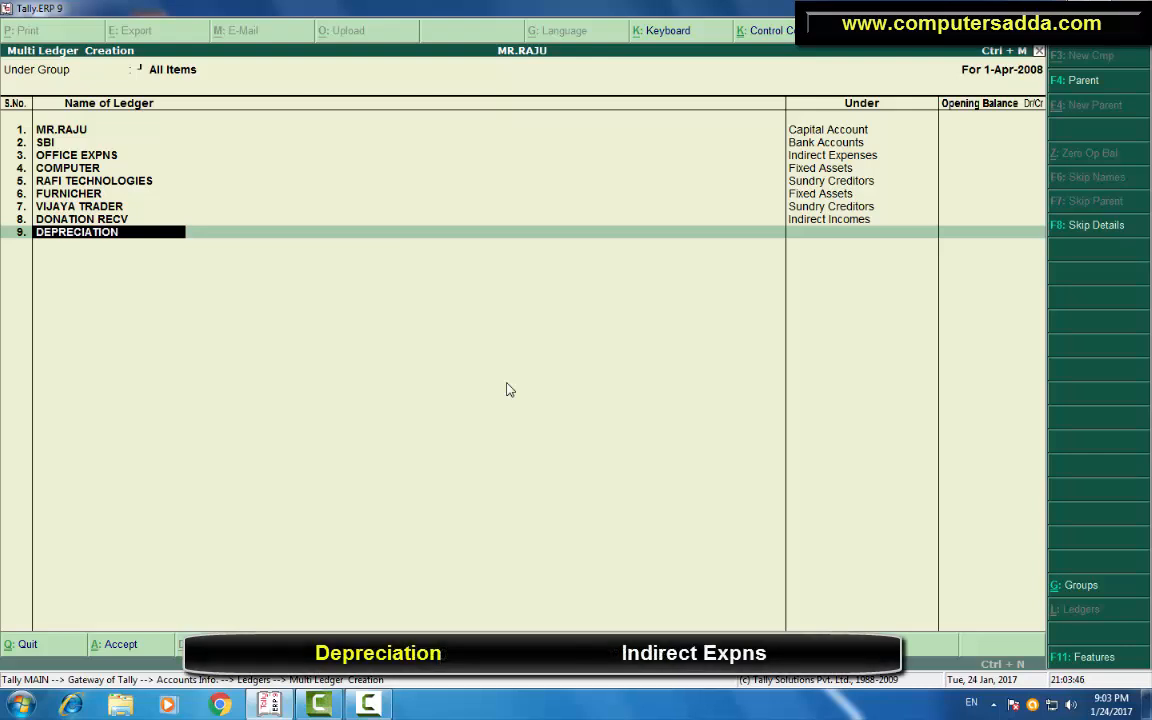
{"action": "key", "text": "Return"}
{"action": "type", "text": "IN"}
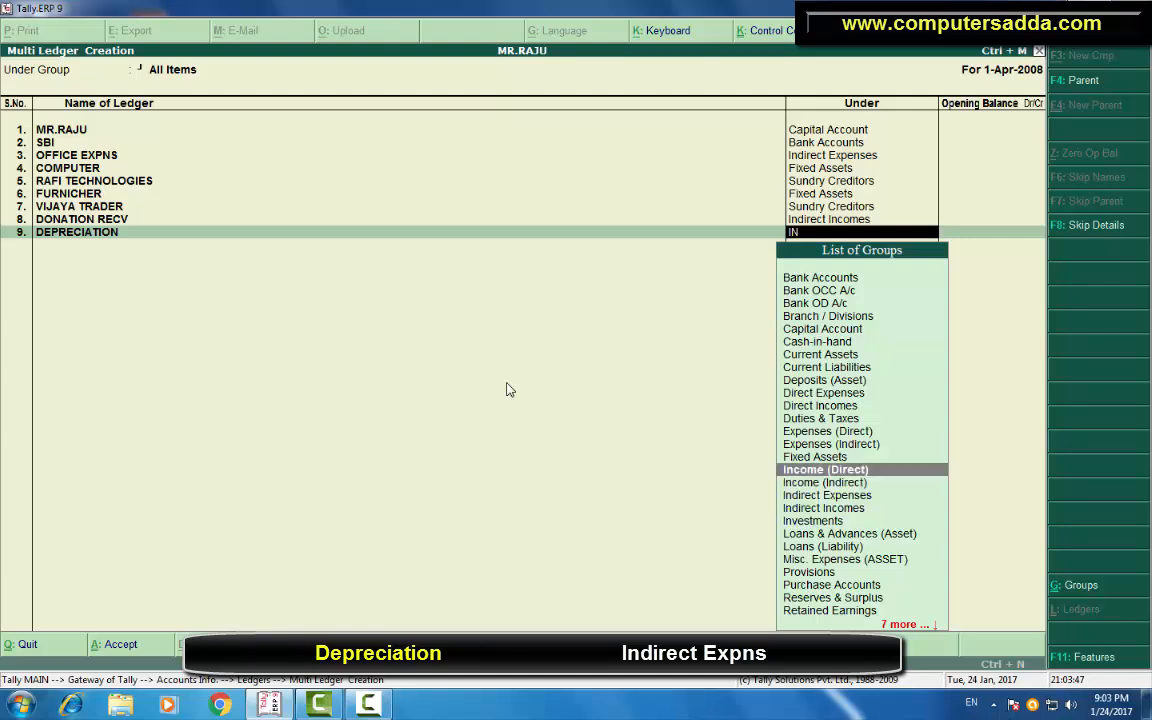
{"action": "type", "text": "D"}
{"action": "key", "text": "Return"}
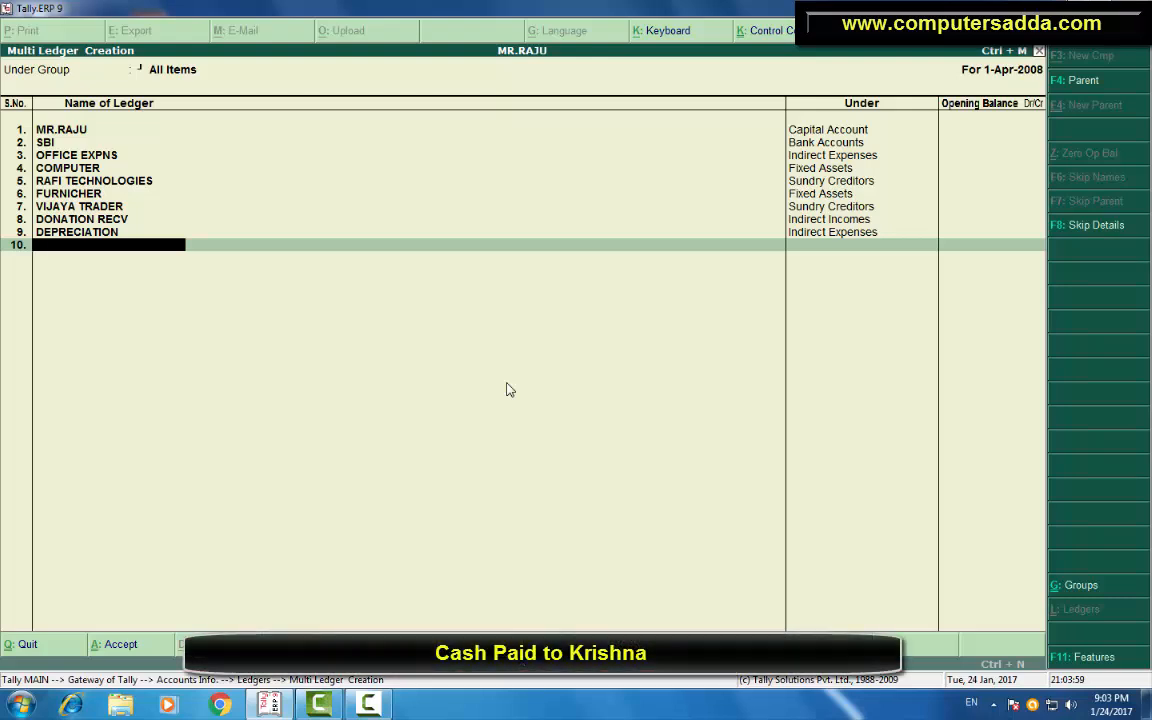
Add a ledger with the creditor's name under the Sundry Creditors group, without an opening balance.
{"action": "type", "text": "KRISHNA"}
{"action": "key", "text": "Return"}
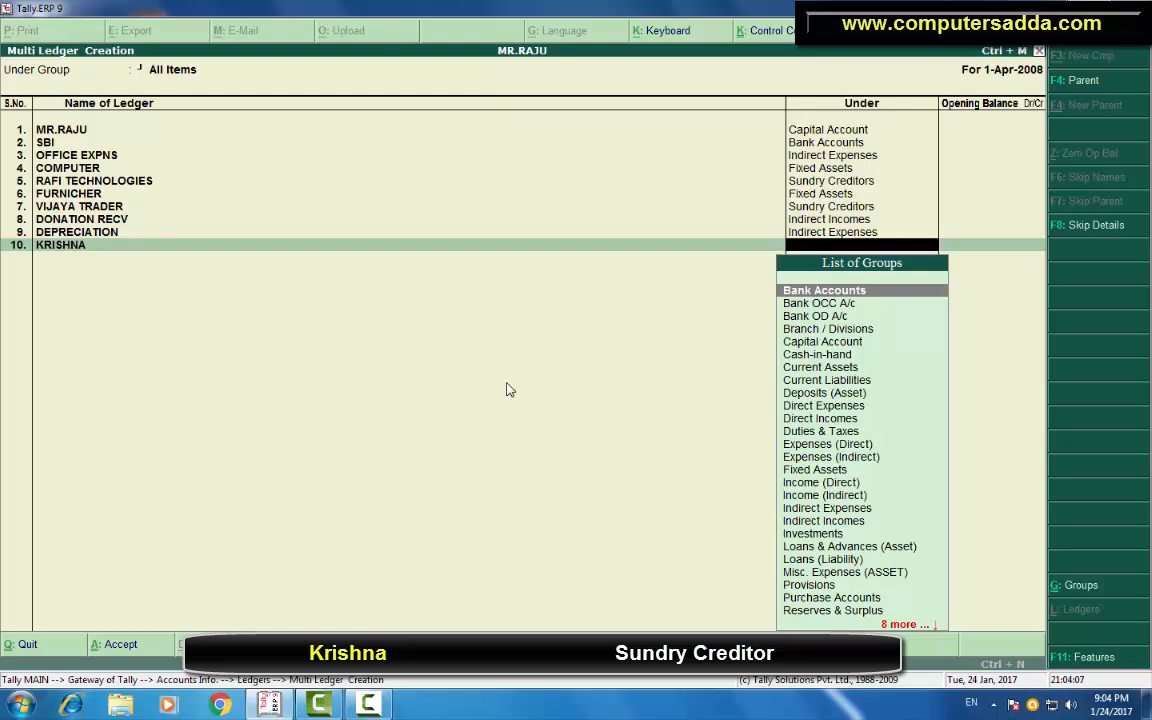
{"action": "type", "text": "SUN"}
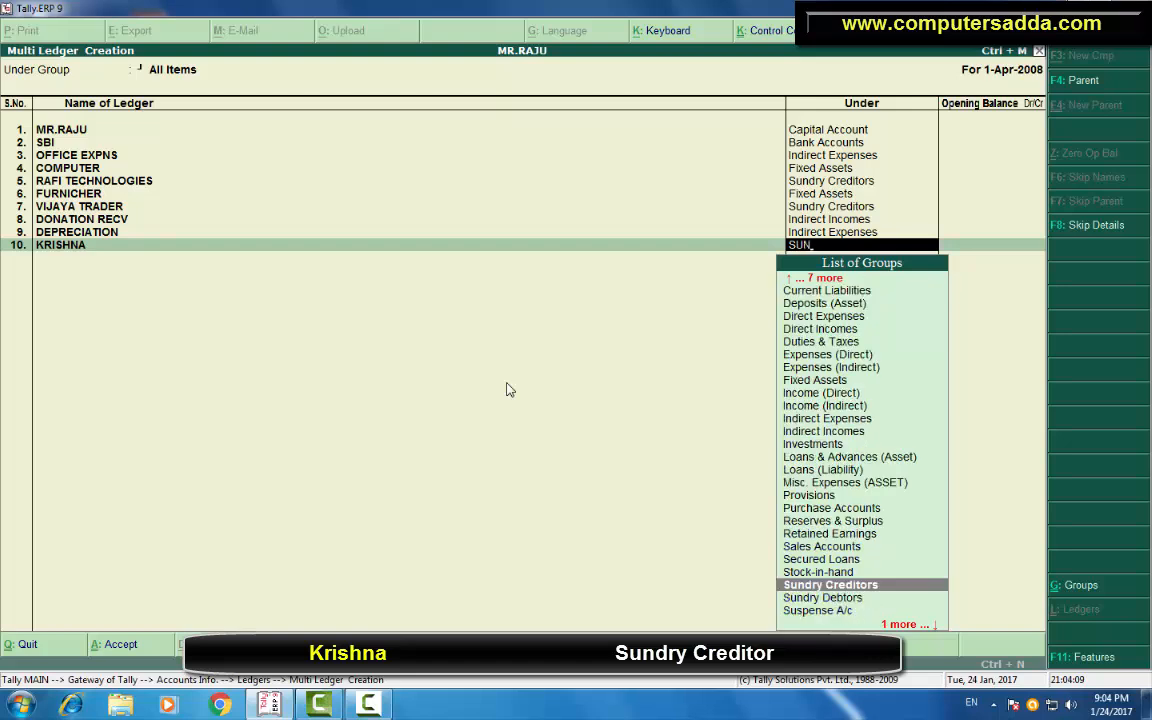
{"action": "key", "text": "Return"}
{"action": "key", "text": "Return"}
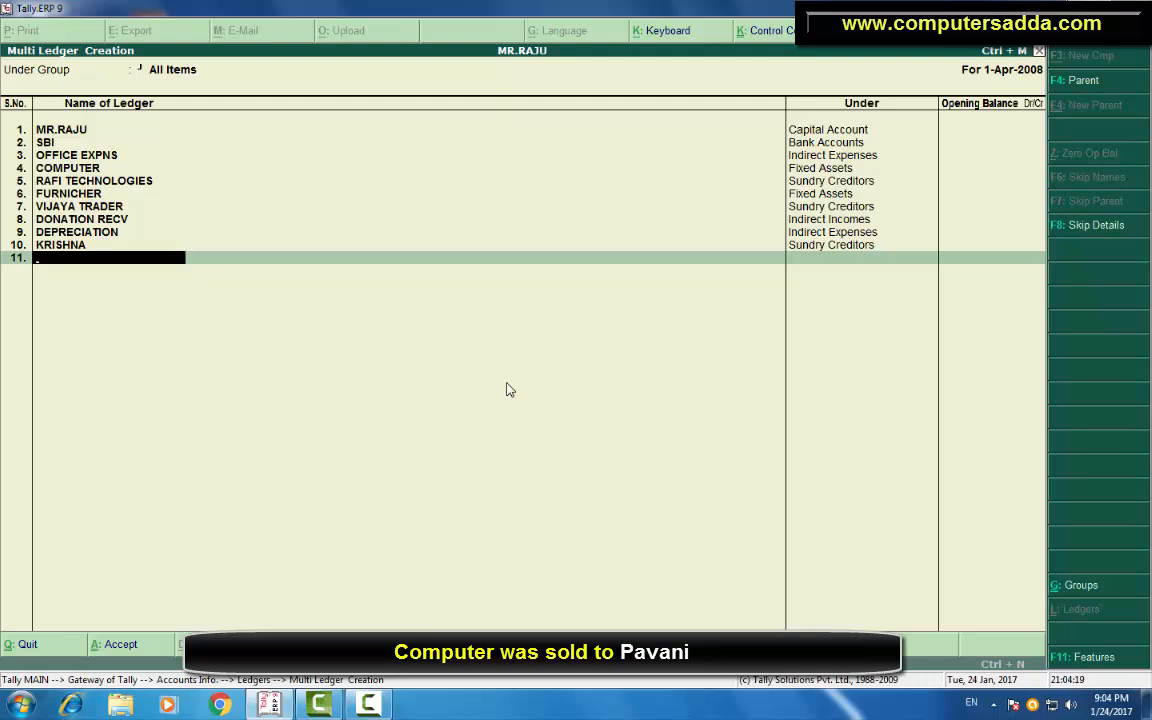
Add a ledger with the computer buyer's name under the Sundry Debtors group, without an opening balance.
{"action": "type", "text": "P"}
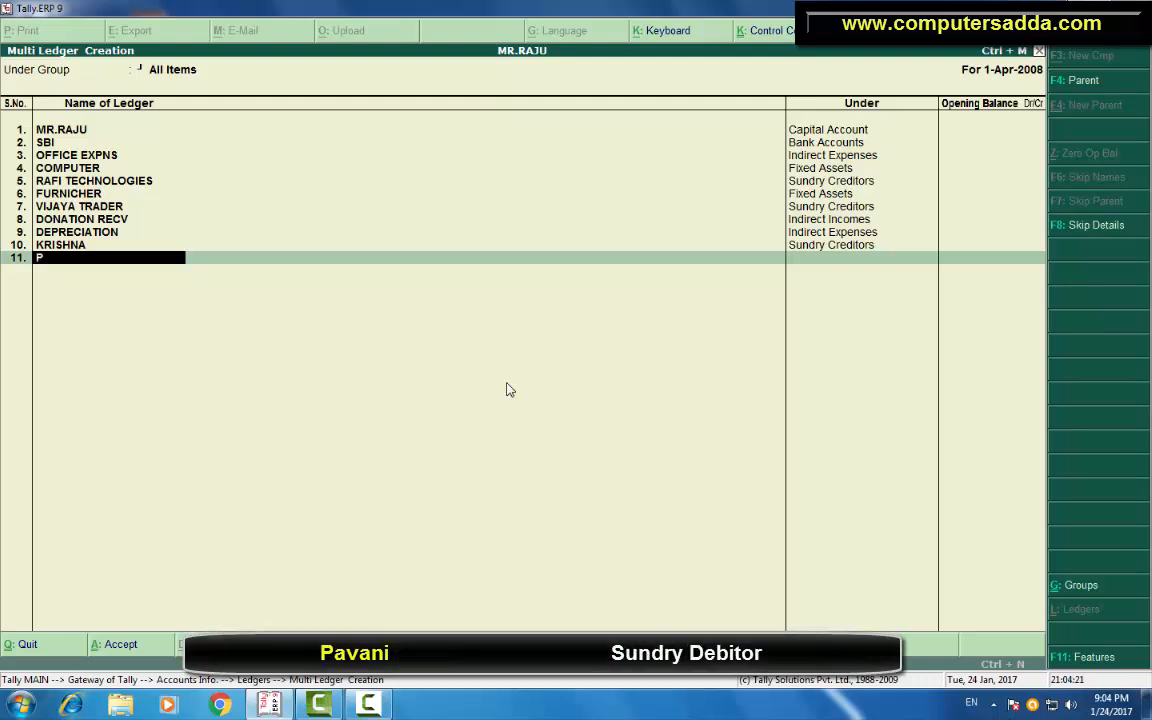
{"action": "type", "text": "AVANI"}
{"action": "key", "text": "Return"}
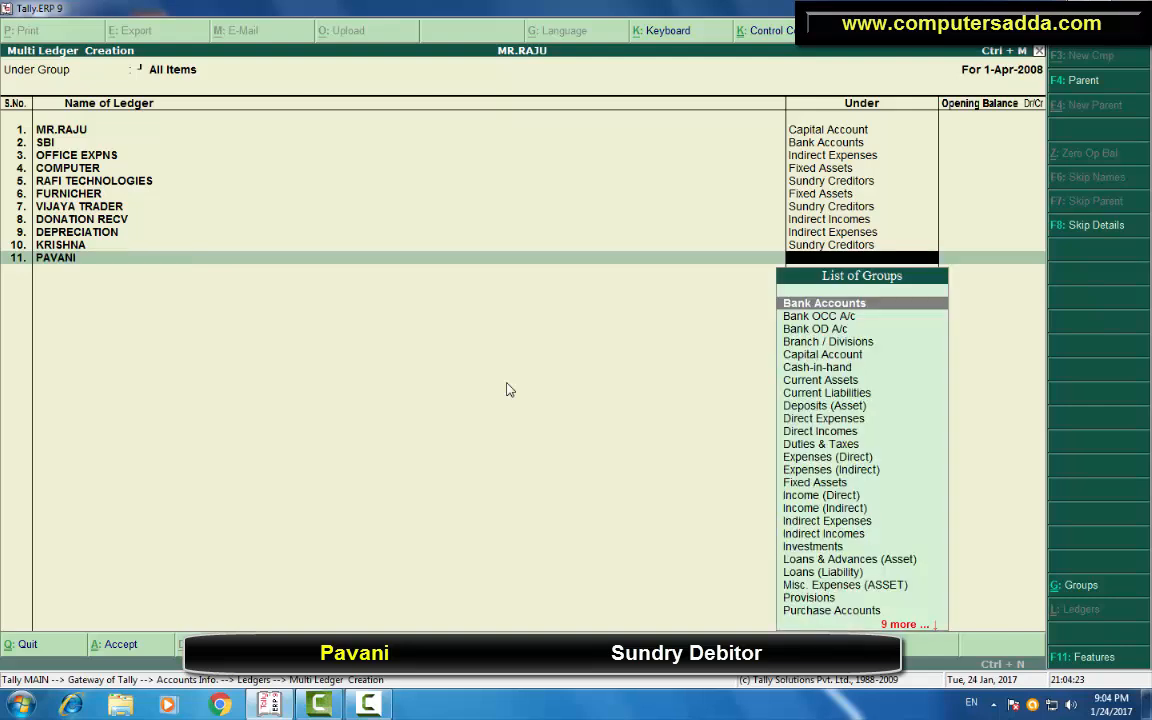
{"action": "type", "text": "SUN"}
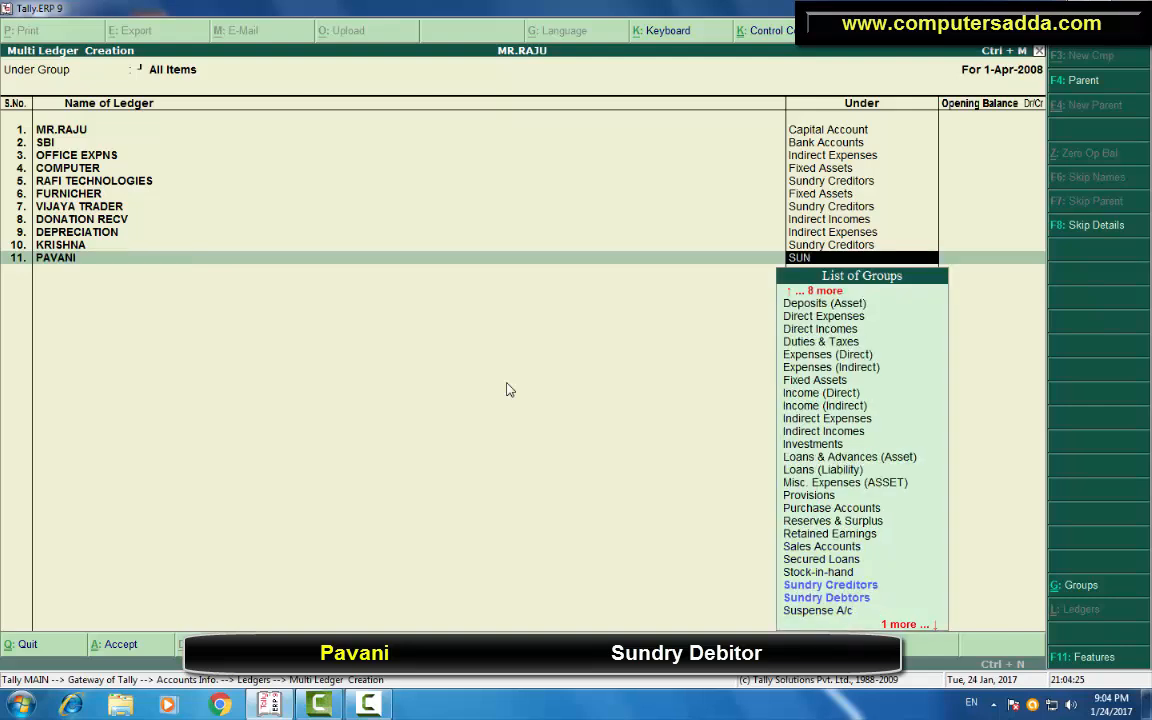
{"action": "key", "text": "Down"}
{"action": "key", "text": "Return"}
{"action": "key", "text": "Return"}
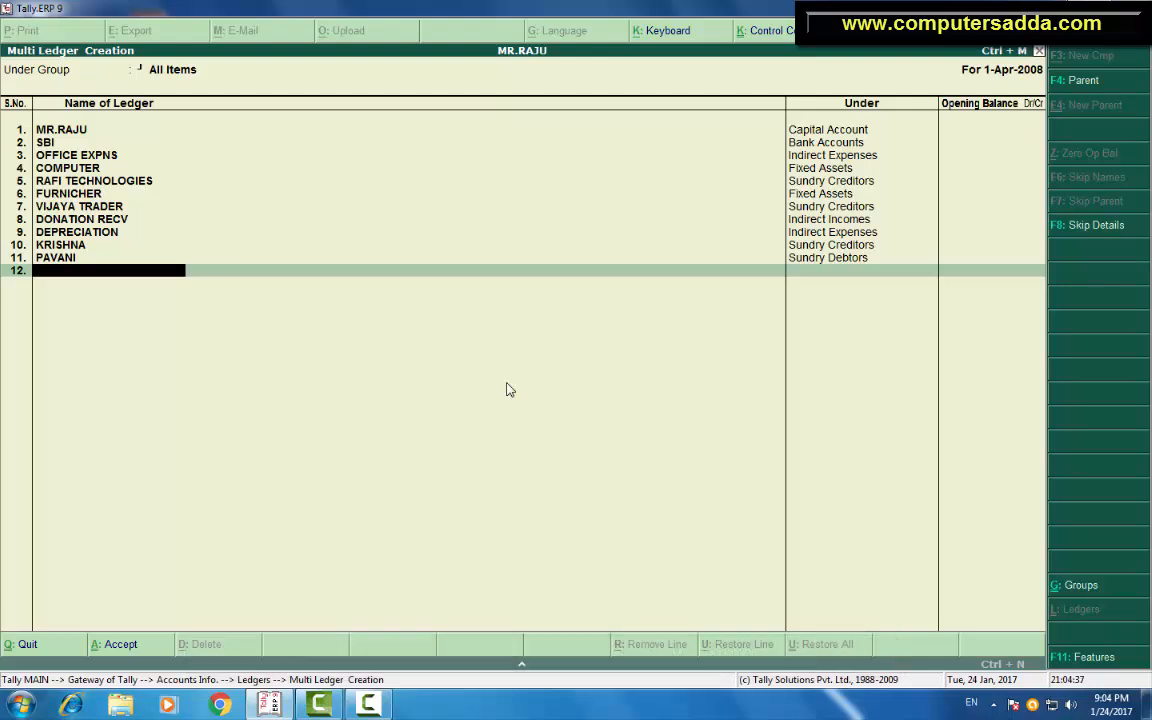
Save the completed list of multiple ledgers and open accounting voucher creation from the Gateway of Tally.
{"action": "key", "text": "Return"}
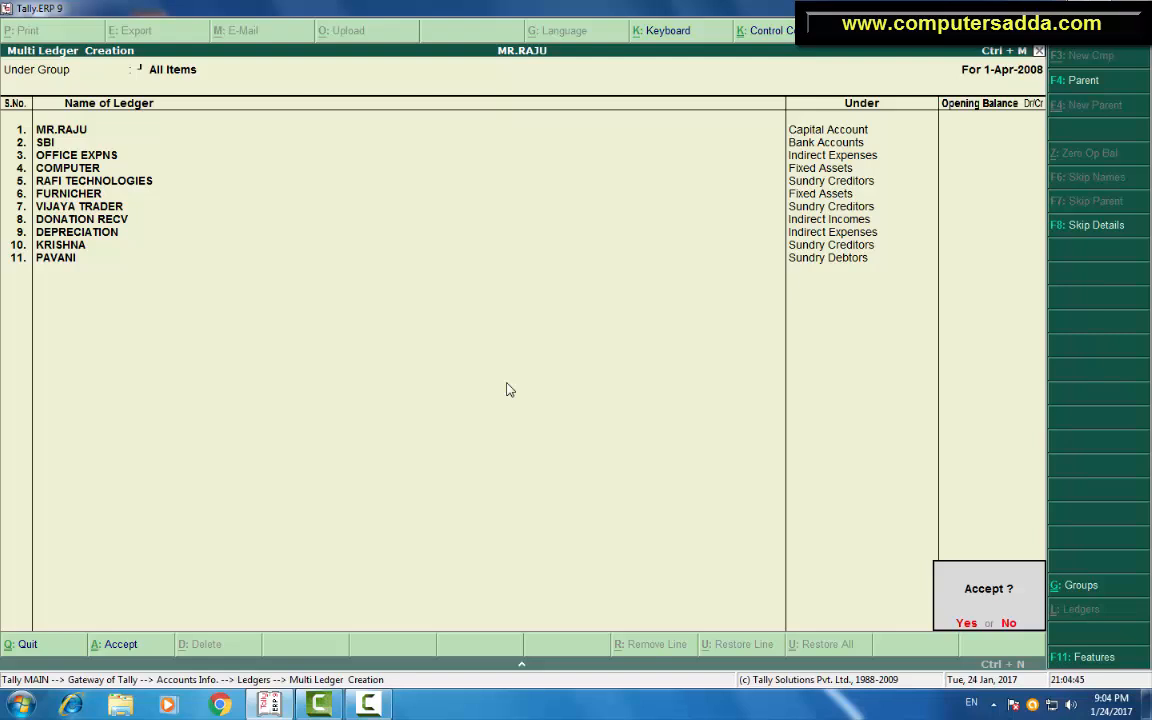
{"action": "key", "text": "Return"}
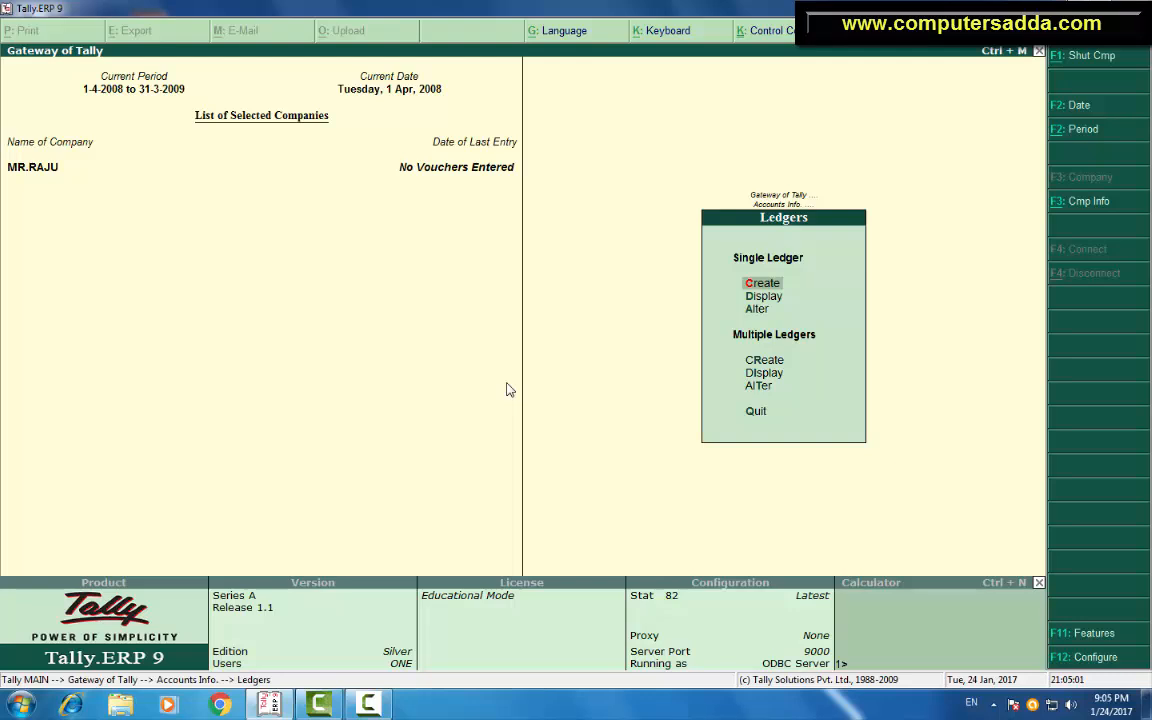
{"action": "key", "text": "Escape"}
{"action": "key", "text": "Escape"}
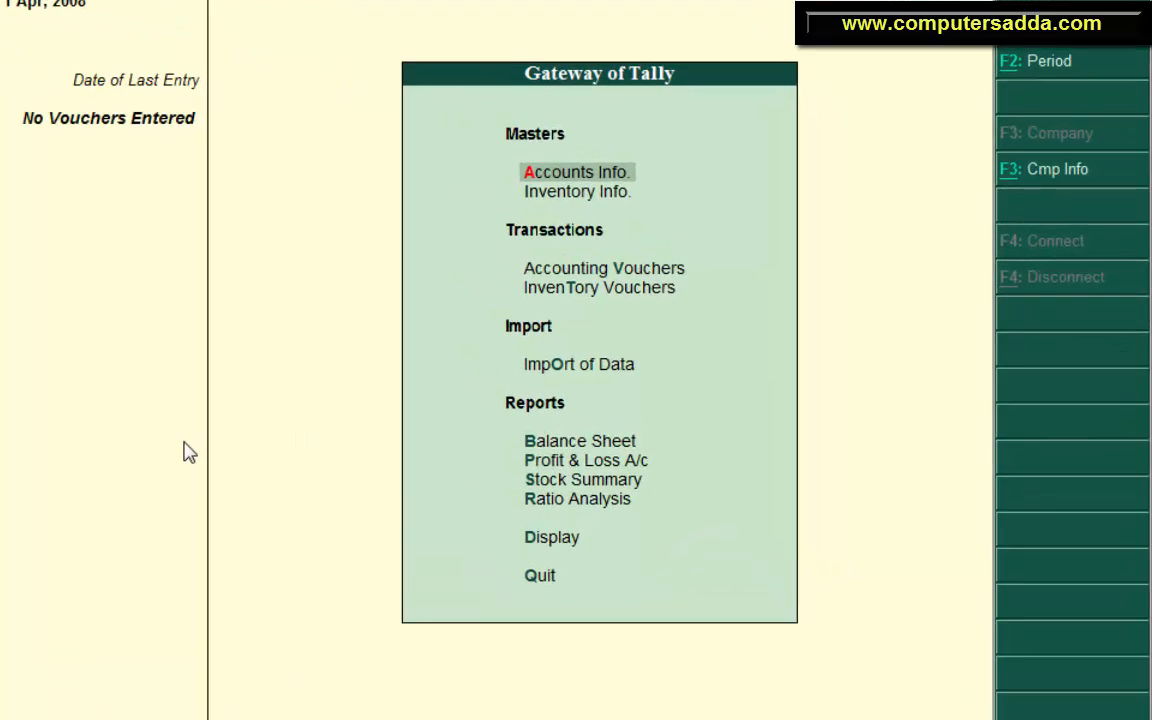
{"action": "key", "text": "Down"}
{"action": "key", "text": "Down"}
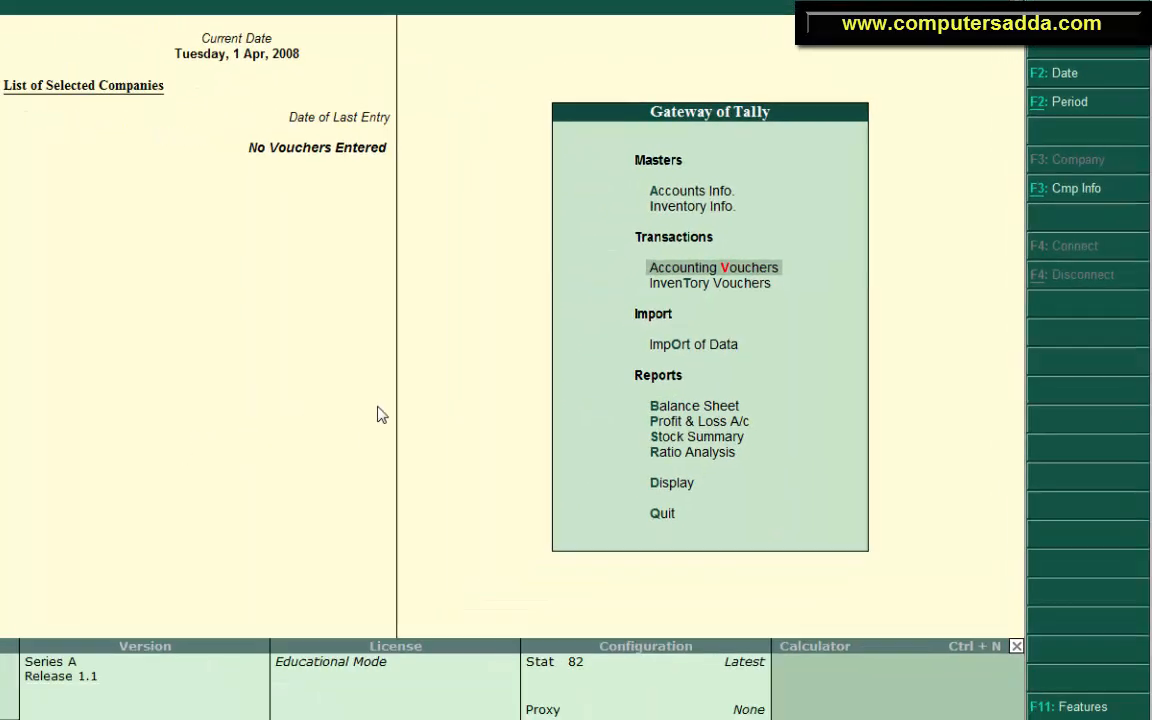
{"action": "key", "text": "Return"}
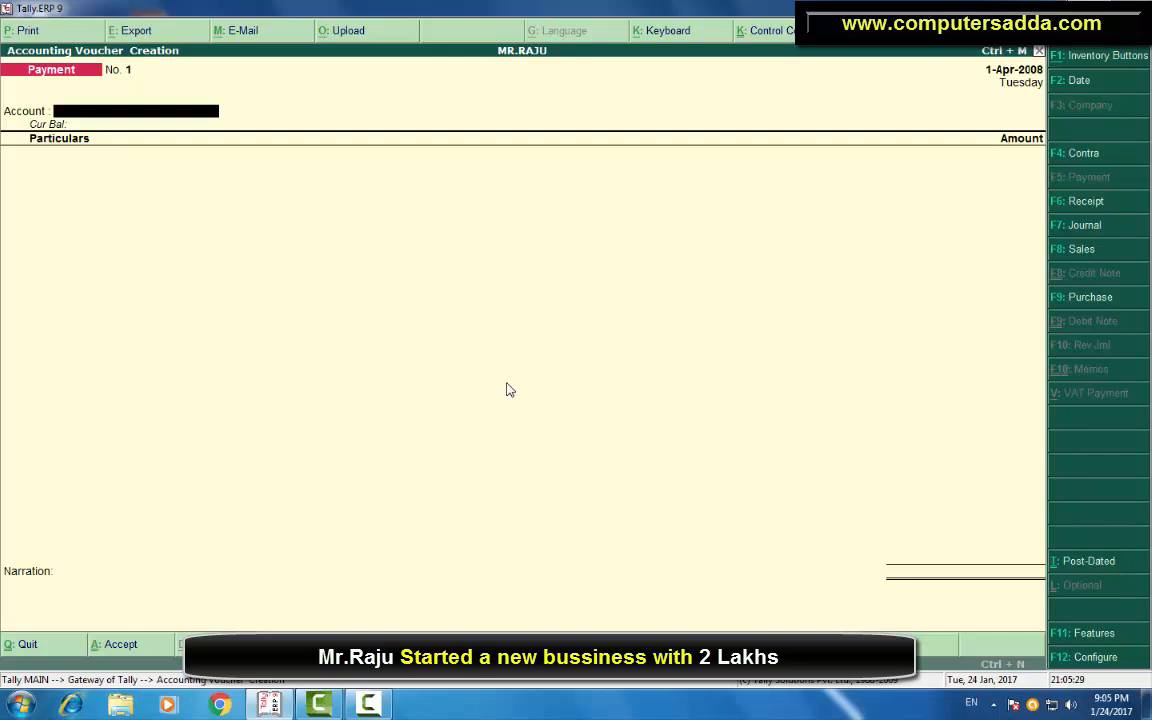
Record and save a receipt voucher into Cash for 200000 from the owner's capital ledger, without a narration.
{"action": "key", "text": "F6"}
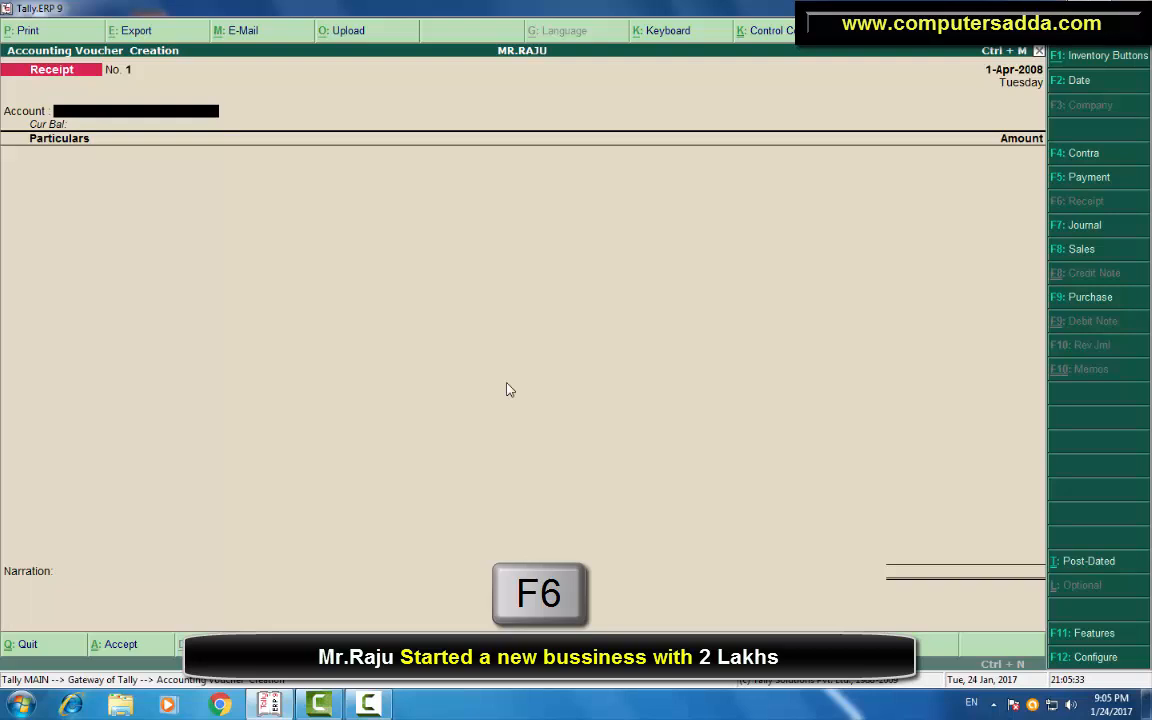
{"action": "key", "text": "Return"}
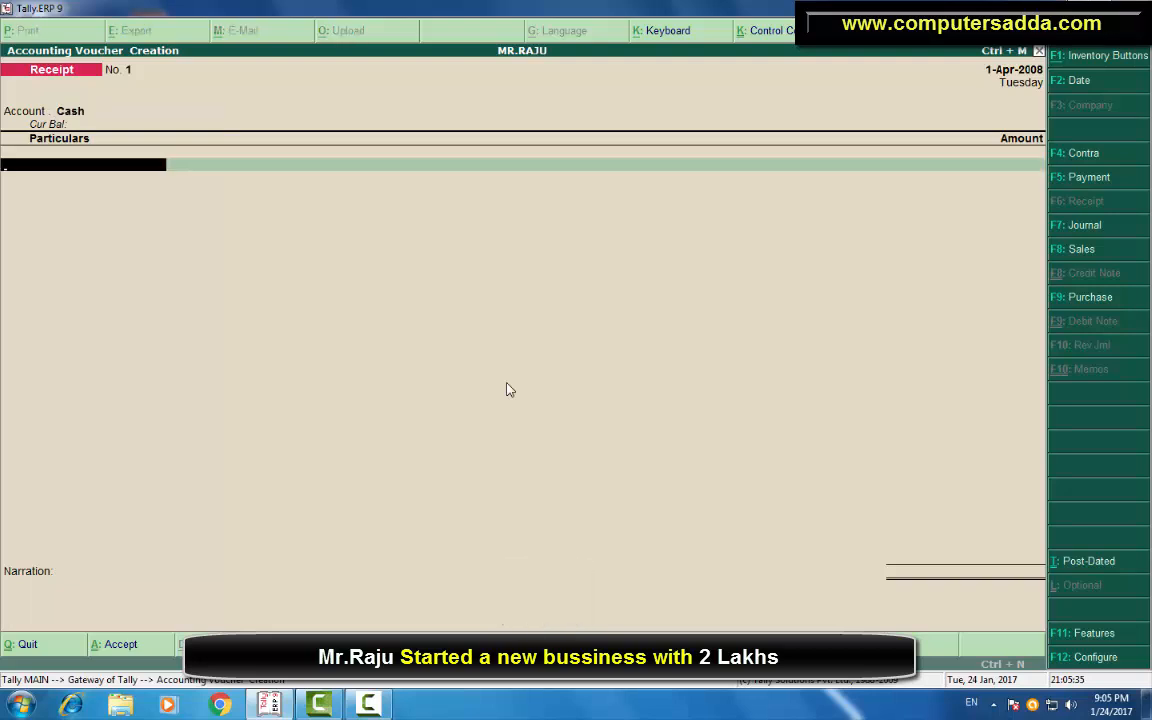
{"action": "type", "text": "M"}
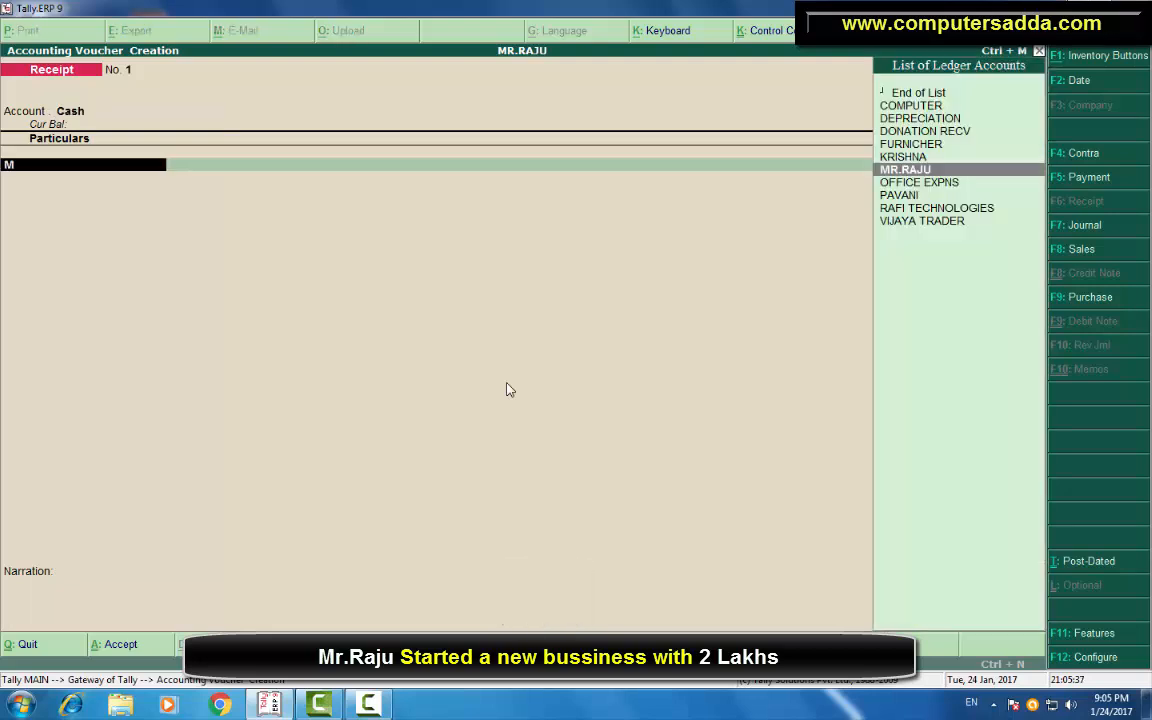
{"action": "key", "text": "Return"}
{"action": "type", "text": "200000"}
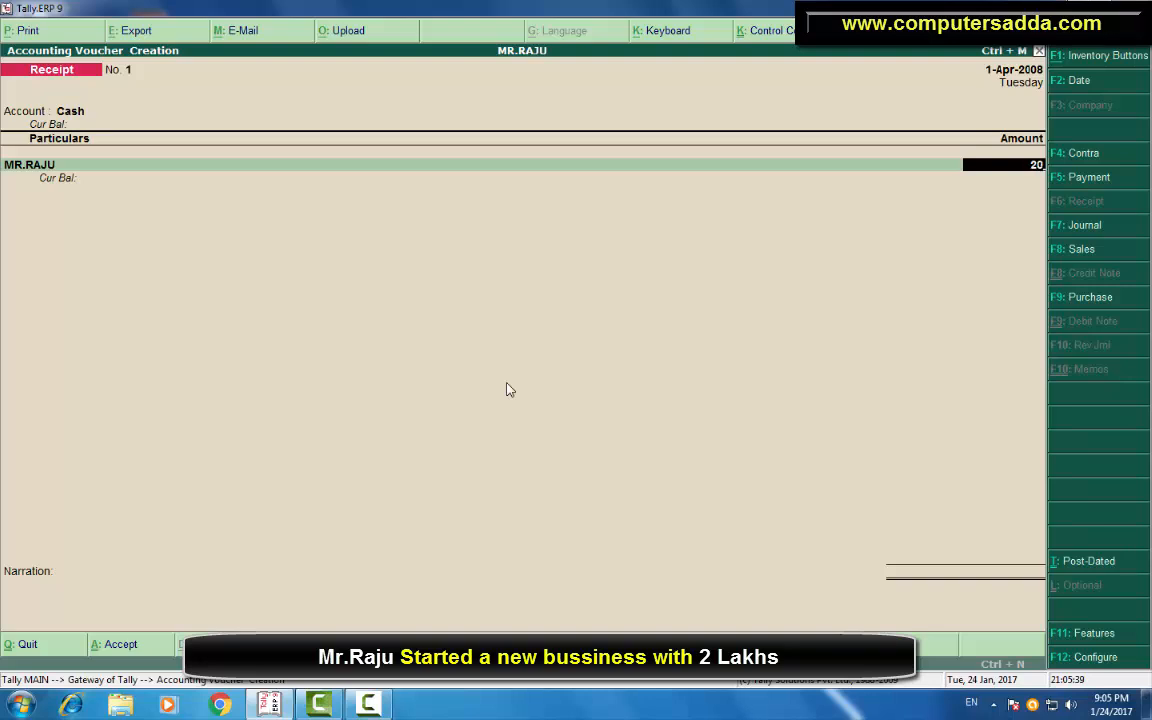
{"action": "key", "text": "Return"}
{"action": "key", "text": "Return"}
{"action": "key", "text": "Return"}
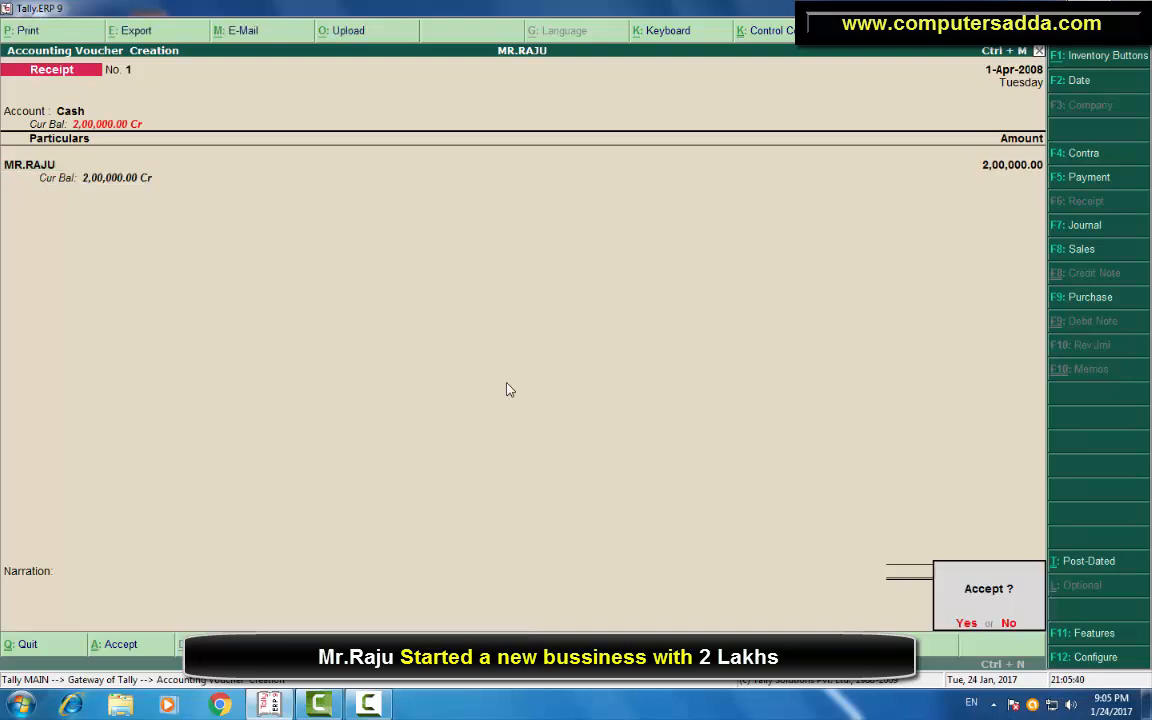
{"action": "key", "text": "Return"}
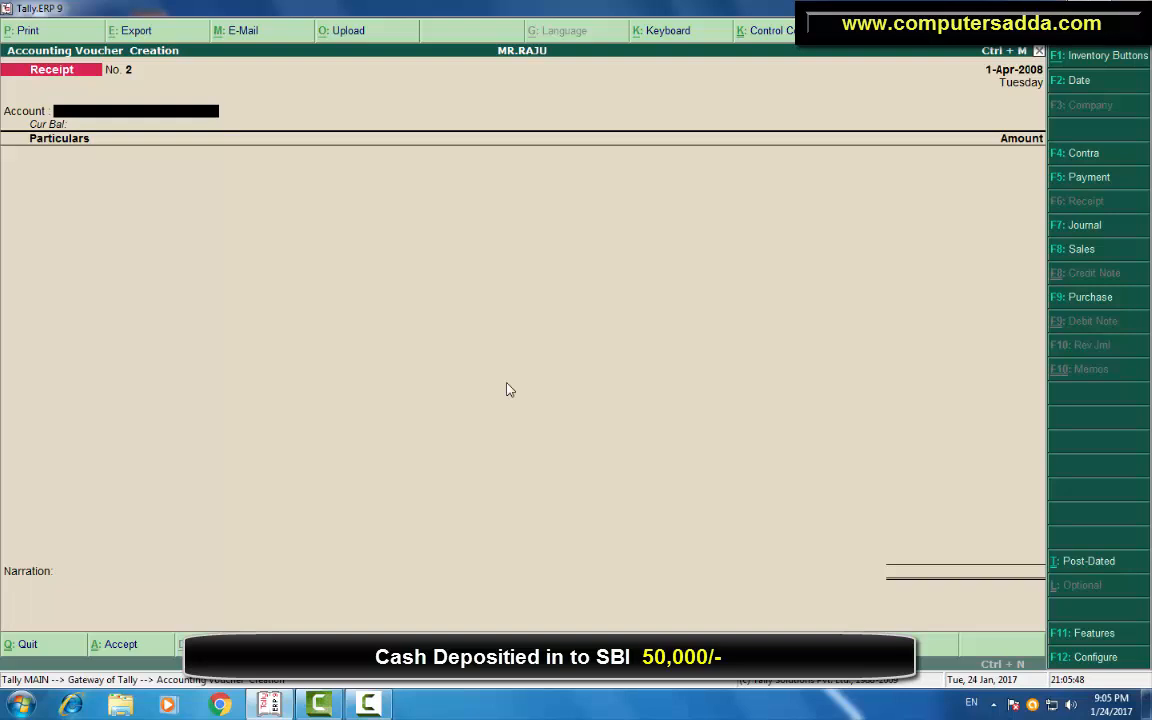
Record and save a contra voucher depositing 50000 from Cash into the SBI account, without a narration.
{"action": "key", "text": "F4"}
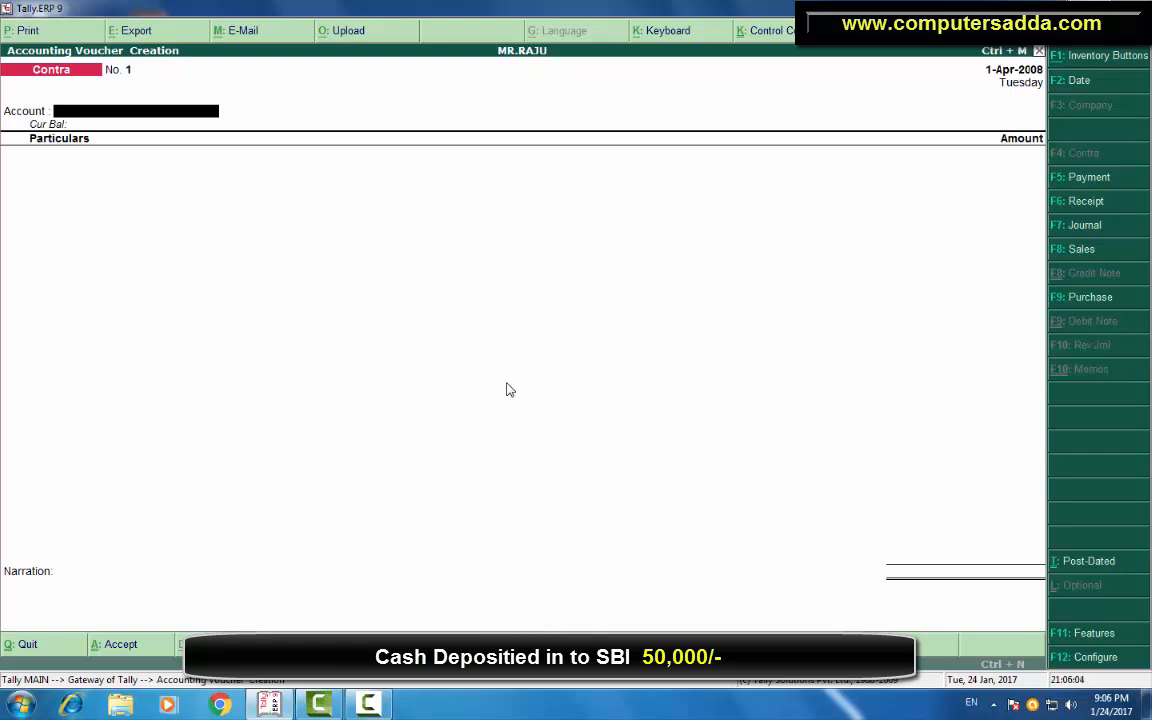
{"action": "key", "text": "Down"}
{"action": "key", "text": "Down"}
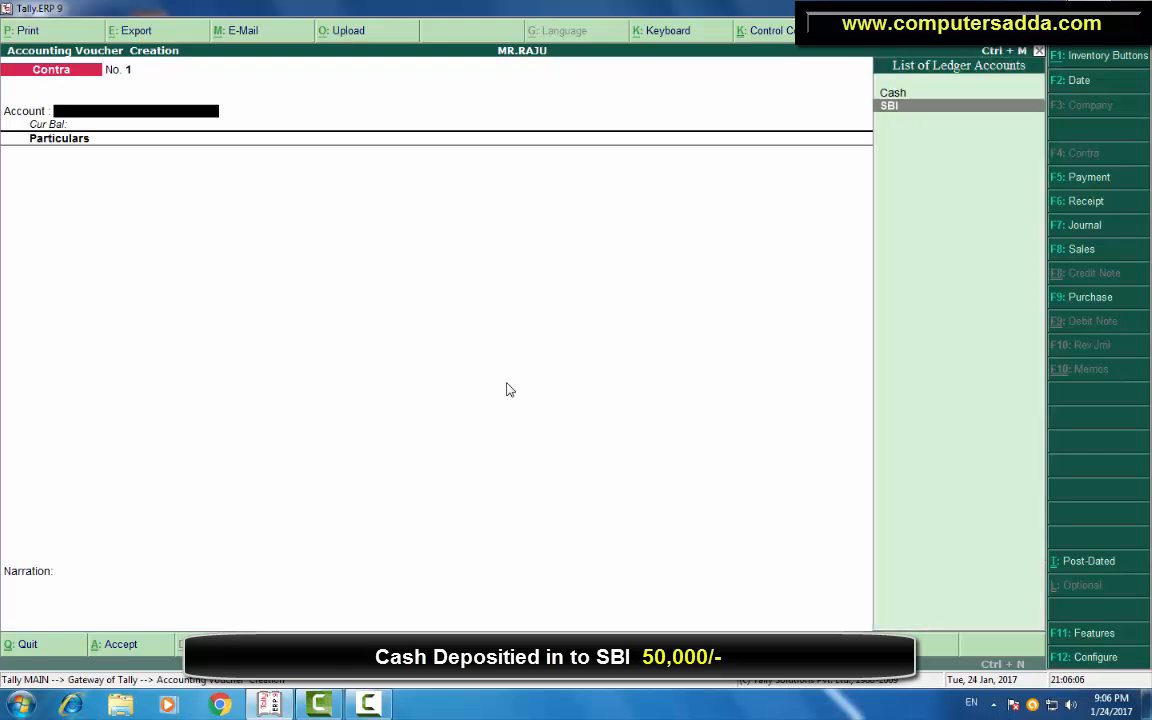
{"action": "key", "text": "Return"}
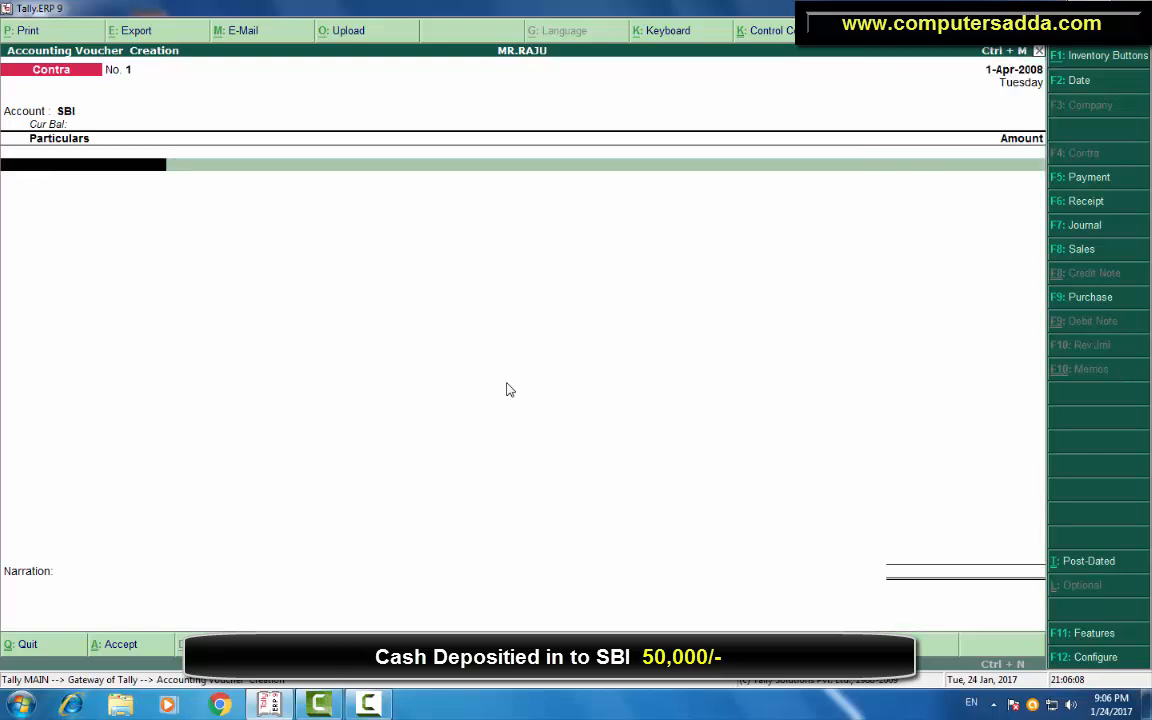
{"action": "key", "text": "Return"}
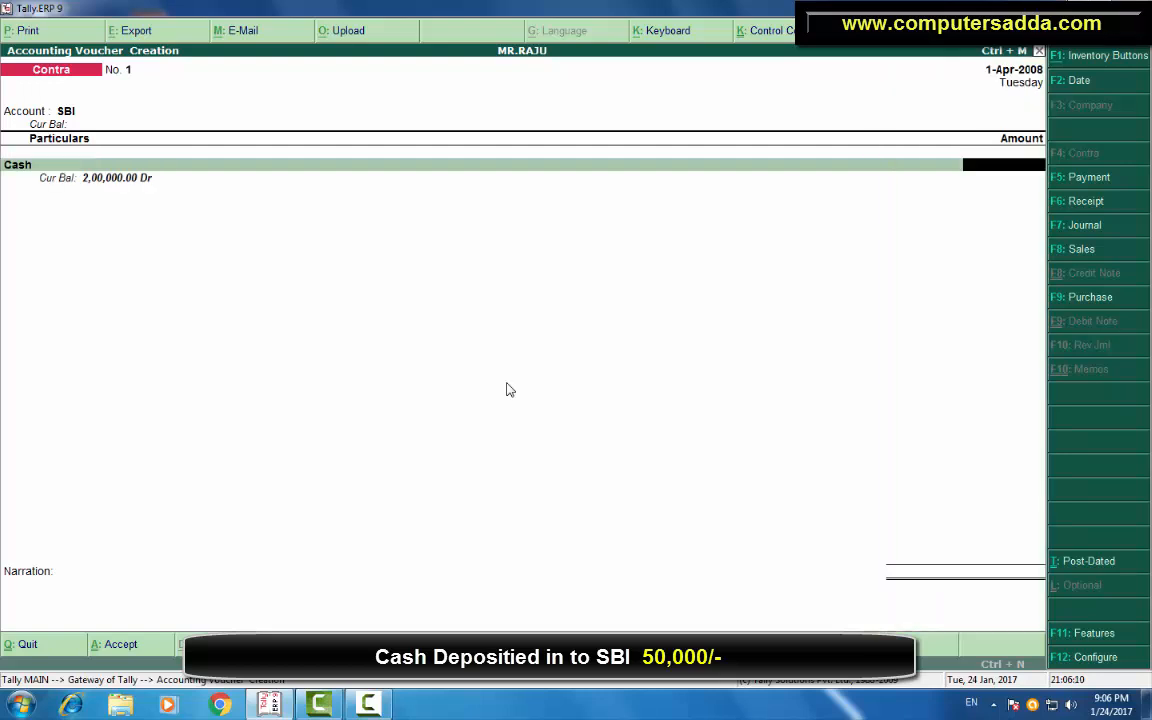
{"action": "type", "text": "50000"}
{"action": "key", "text": "Return"}
{"action": "key", "text": "Return"}
{"action": "key", "text": "Return"}
{"action": "key", "text": "Return"}
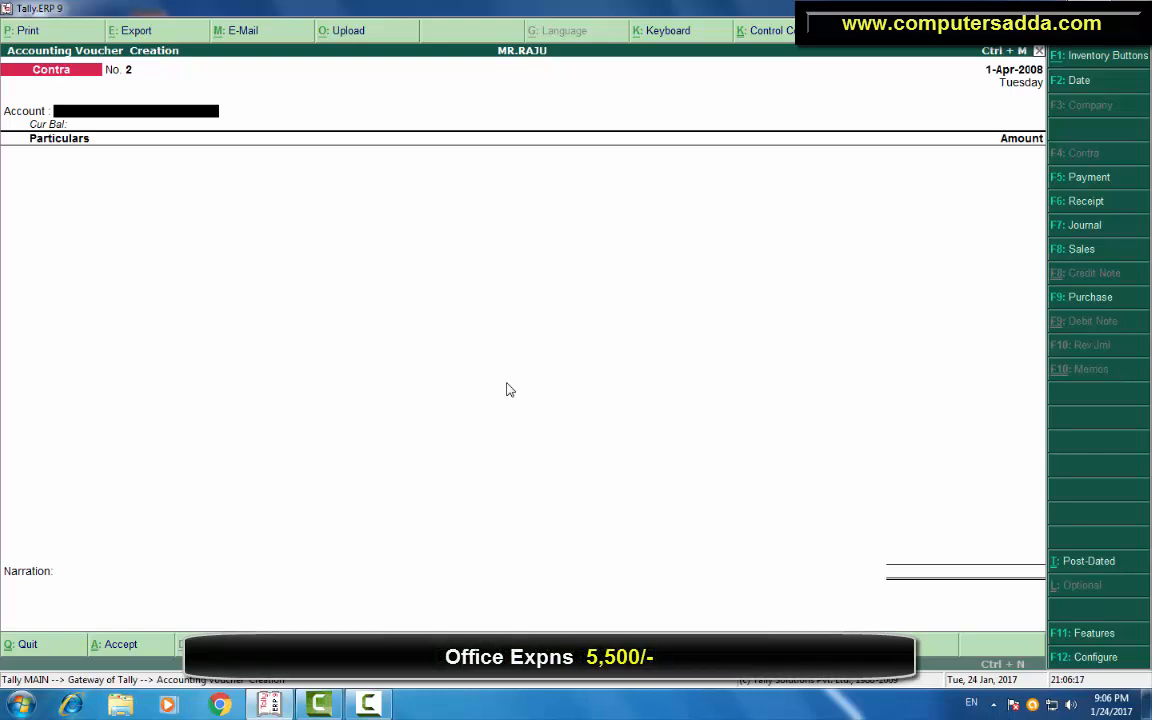
Record and save a payment voucher from Cash for OFFICE EXPNS of 5500, without a narration.
{"action": "key", "text": "F5"}
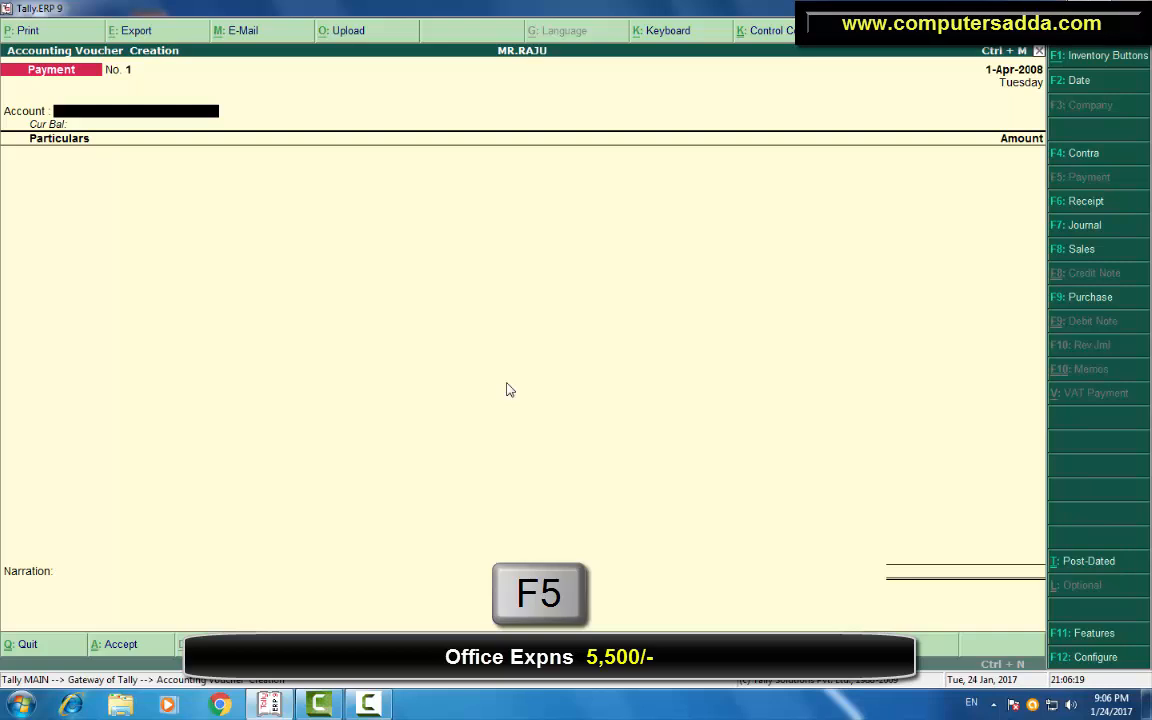
{"action": "type", "text": "c"}
{"action": "key", "text": "Return"}
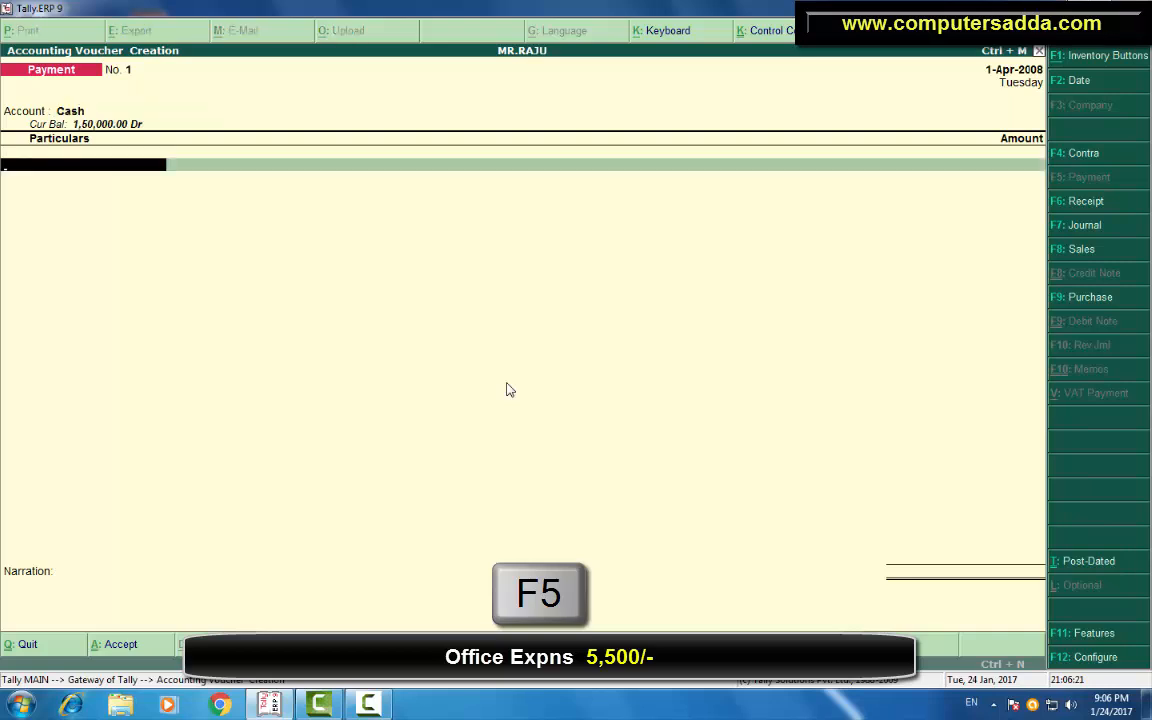
{"action": "type", "text": "o"}
{"action": "key", "text": "Return"}
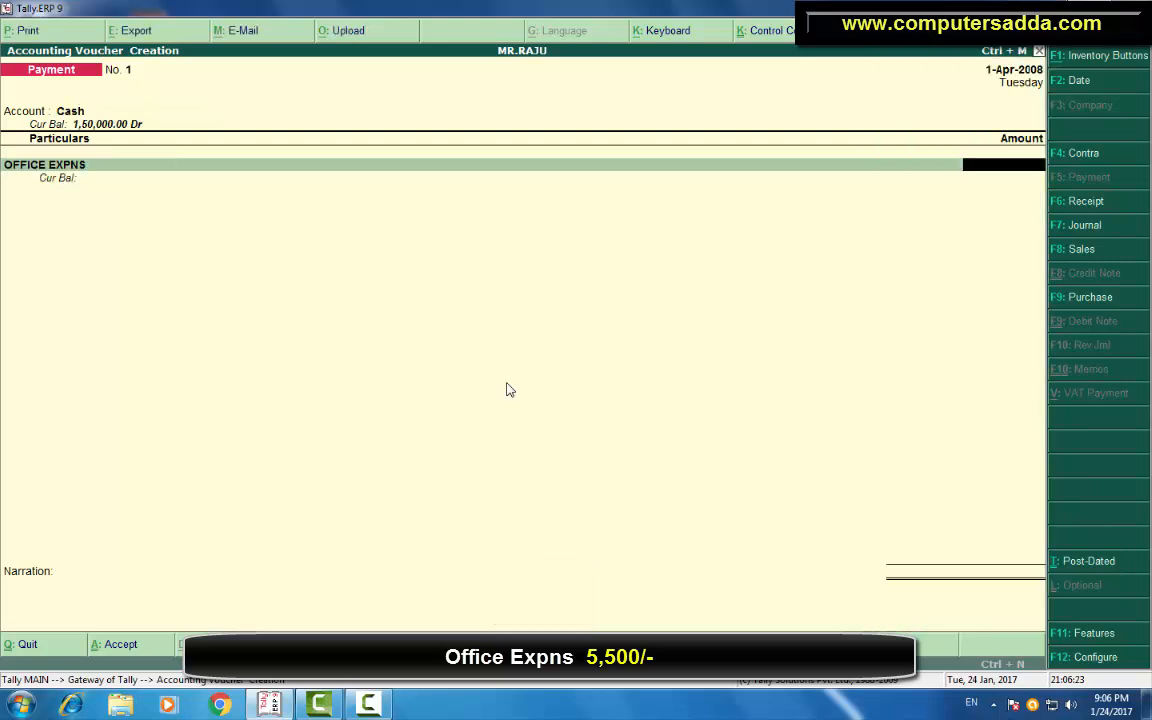
{"action": "type", "text": "5500"}
{"action": "key", "text": "Return"}
{"action": "key", "text": "Return"}
{"action": "key", "text": "Return"}
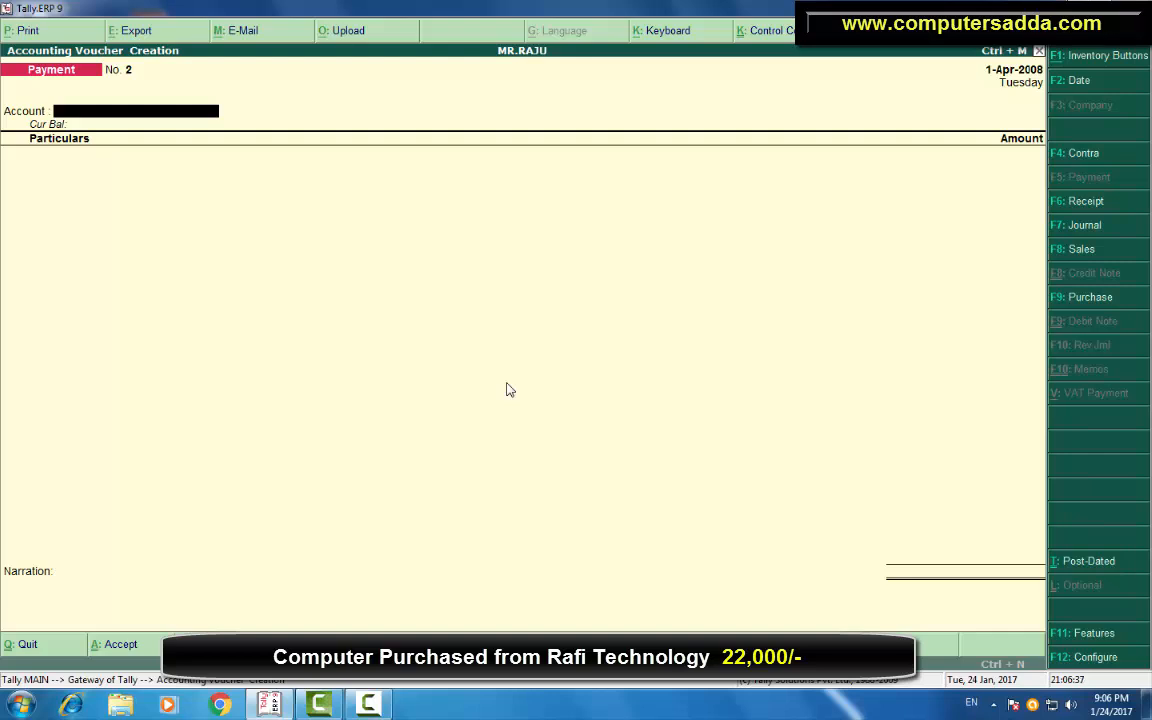
Start a journal voucher and debit the COMPUTER ledger with 22000.
{"action": "key", "text": "F7"}
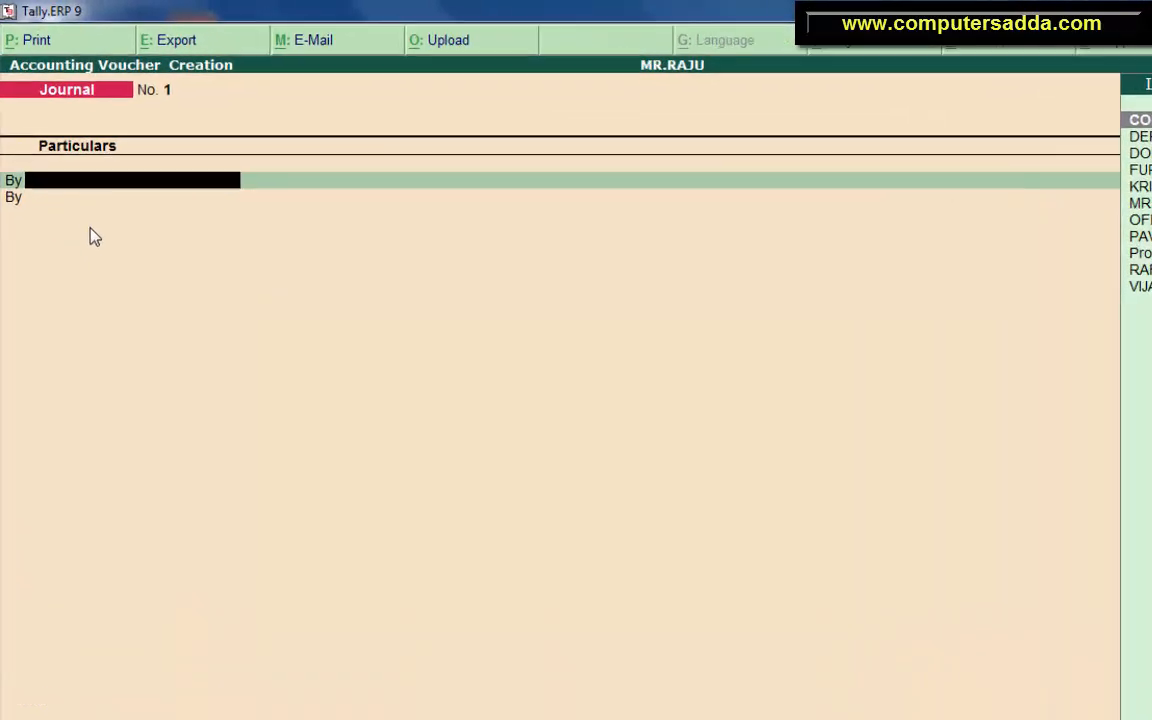
{"action": "key", "text": "Return"}
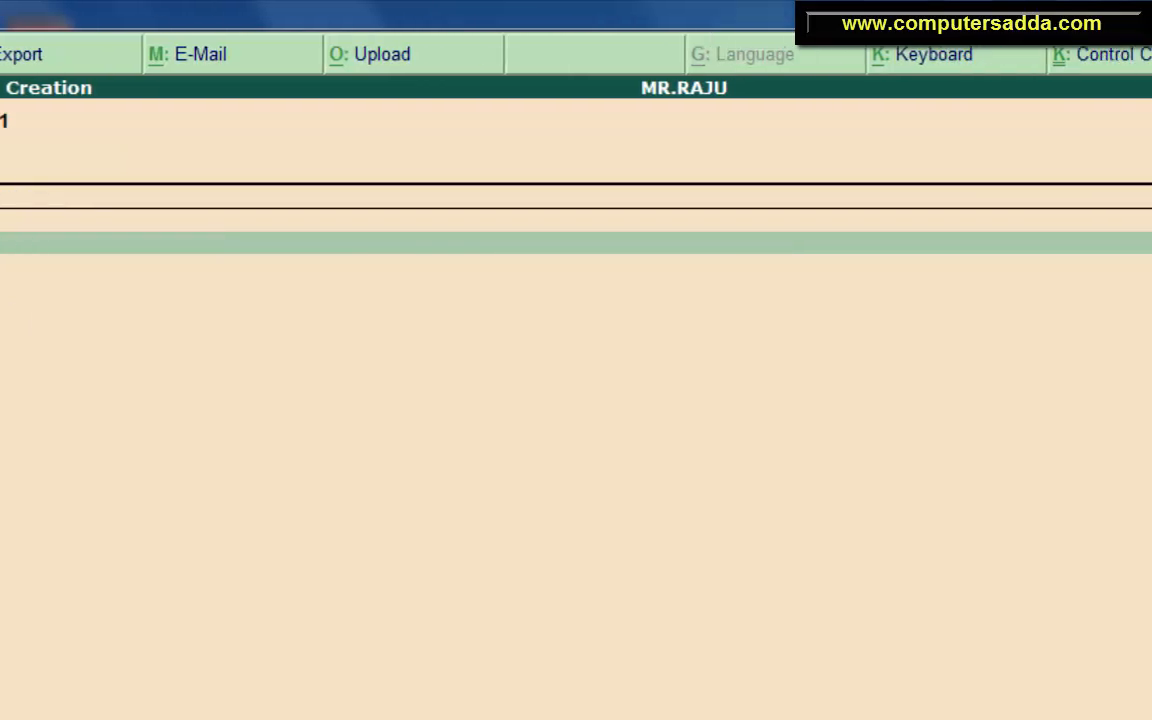
{"action": "type", "text": "22000"}
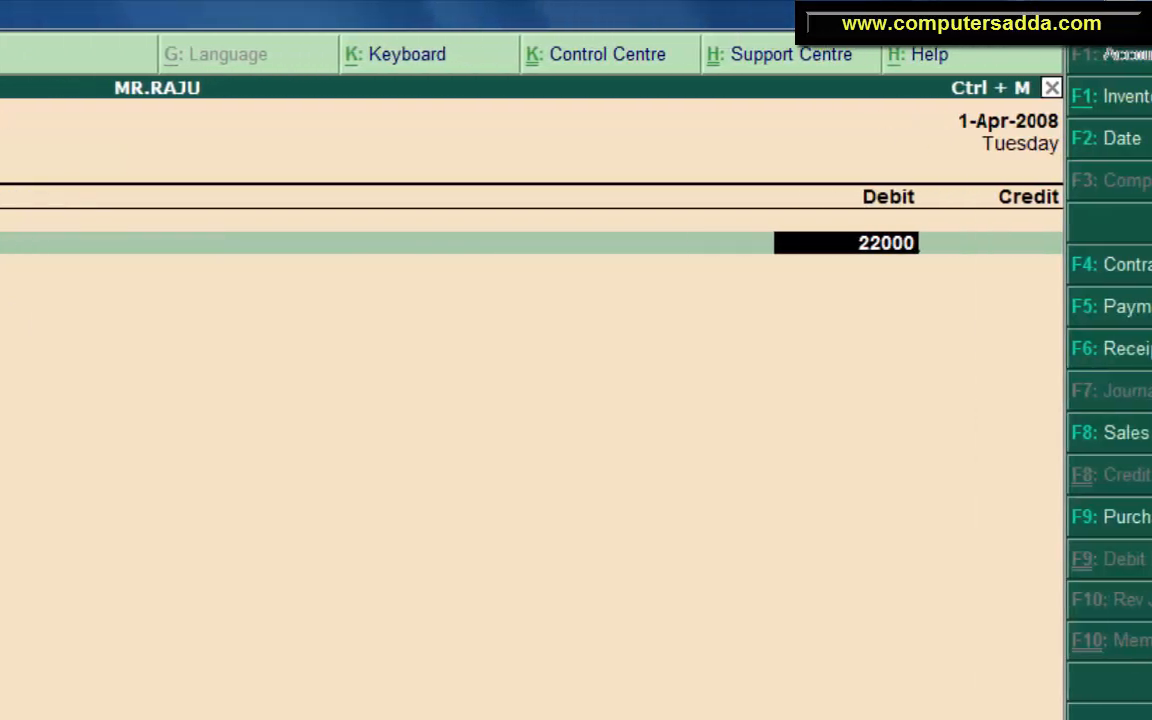
{"action": "key", "text": "Return"}
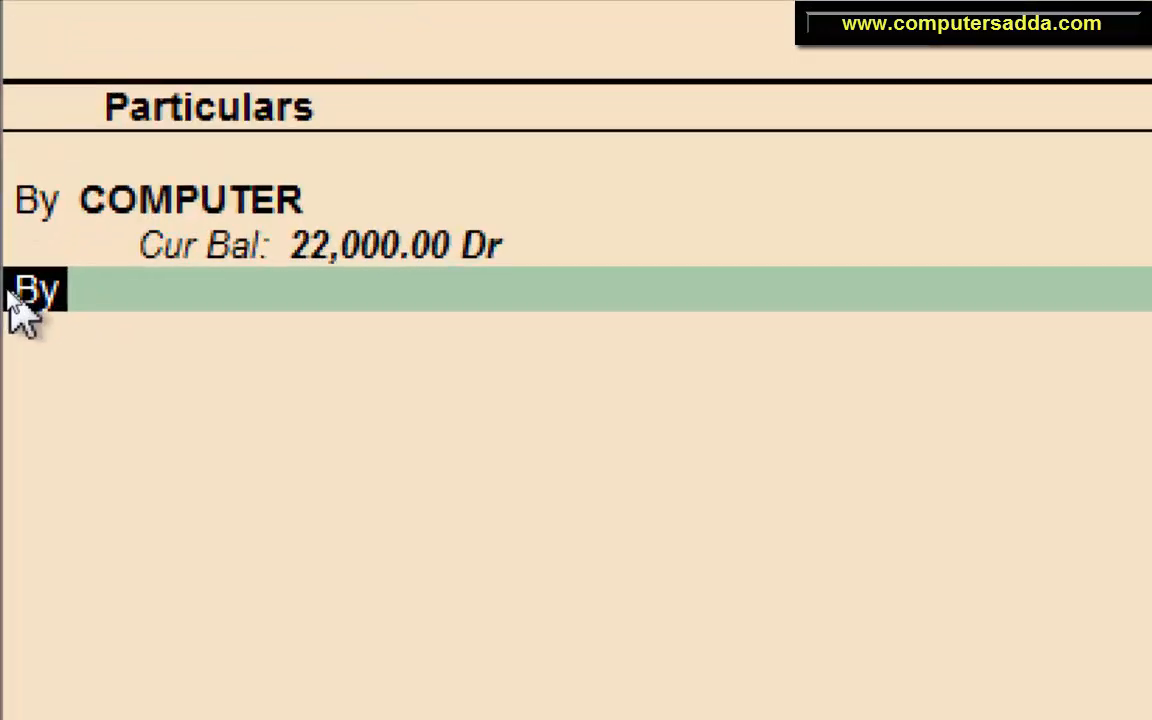
Credit RAFI TECHNOLOGIES with 22000 as On Account in the journal voucher and save it without a narration.
{"action": "type", "text": "TO"}
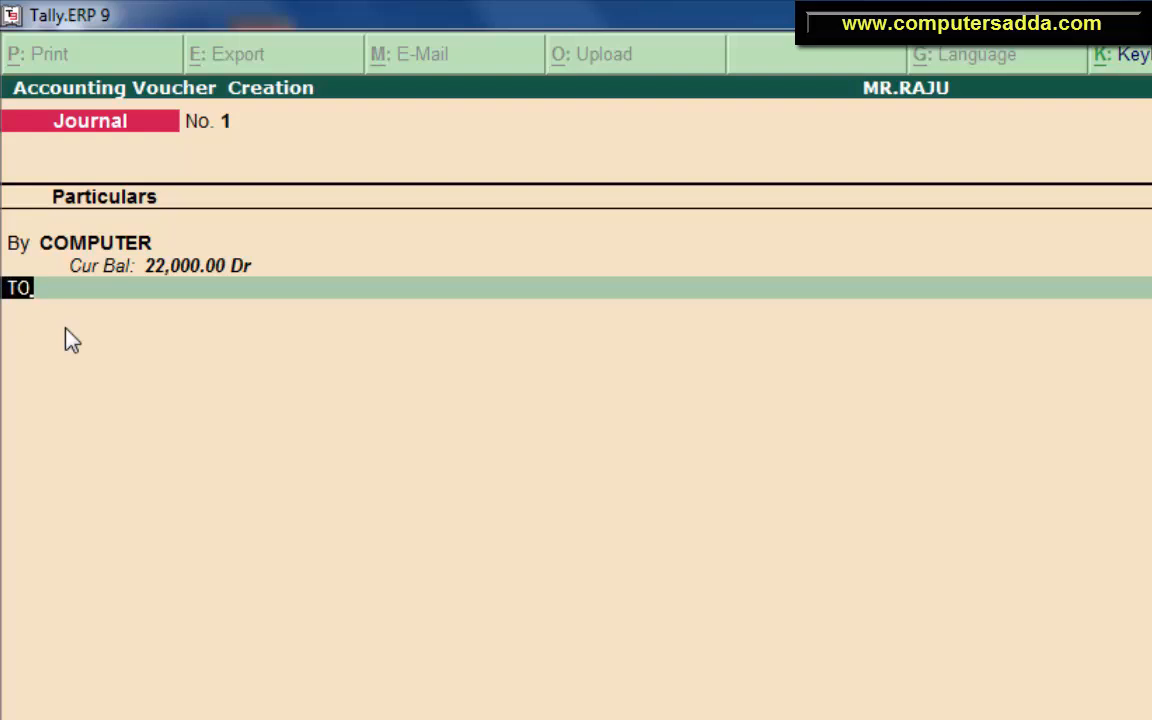
{"action": "key", "text": "Return"}
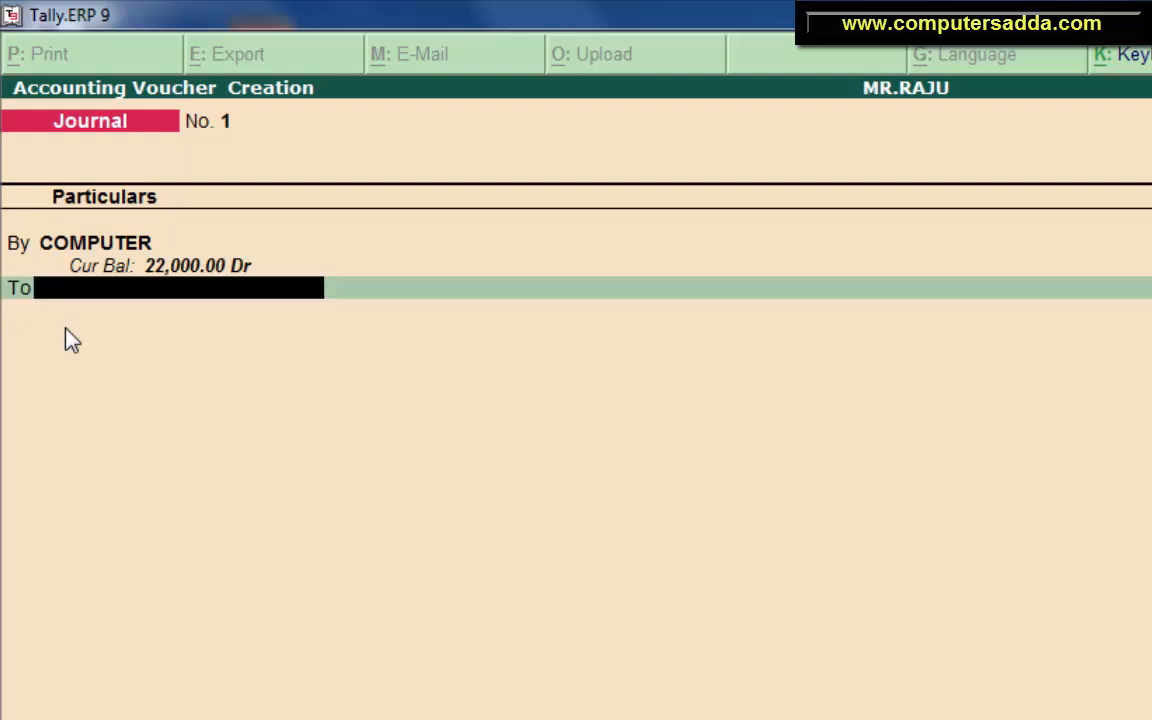
{"action": "key", "text": "Return"}
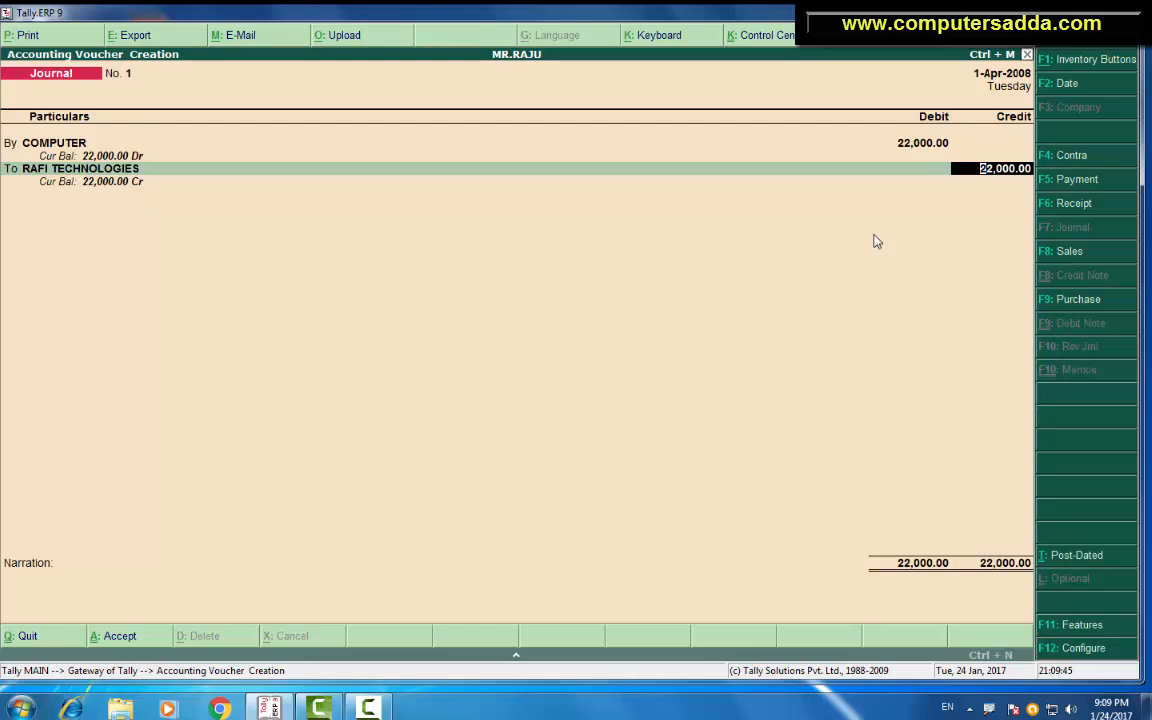
{"action": "key", "text": "Return"}
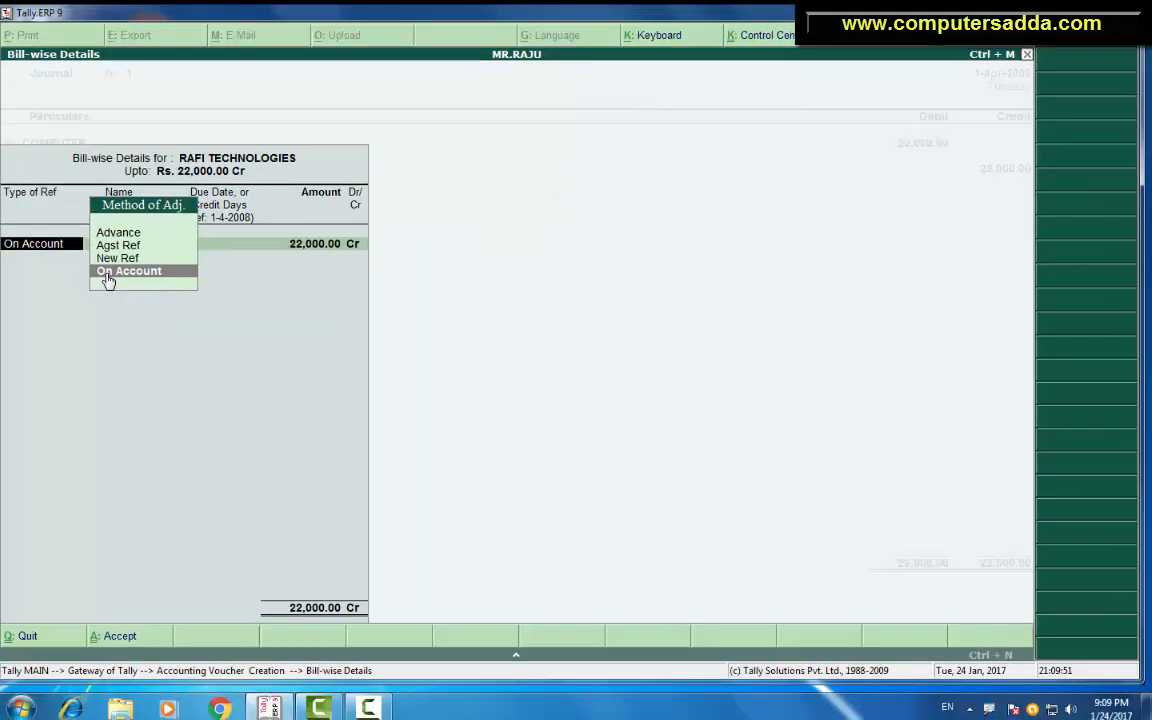
{"action": "key", "text": "Return"}
{"action": "key", "text": "Return"}
{"action": "key", "text": "Return"}
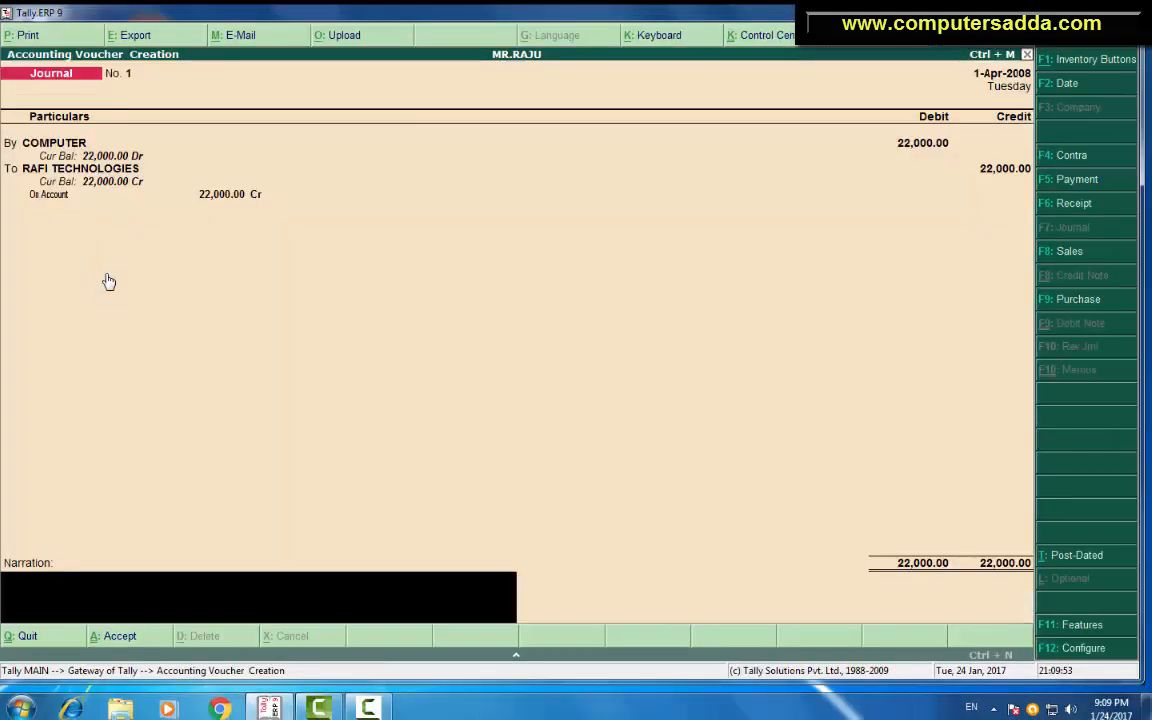
{"action": "key", "text": "Return"}
{"action": "key", "text": "Return"}
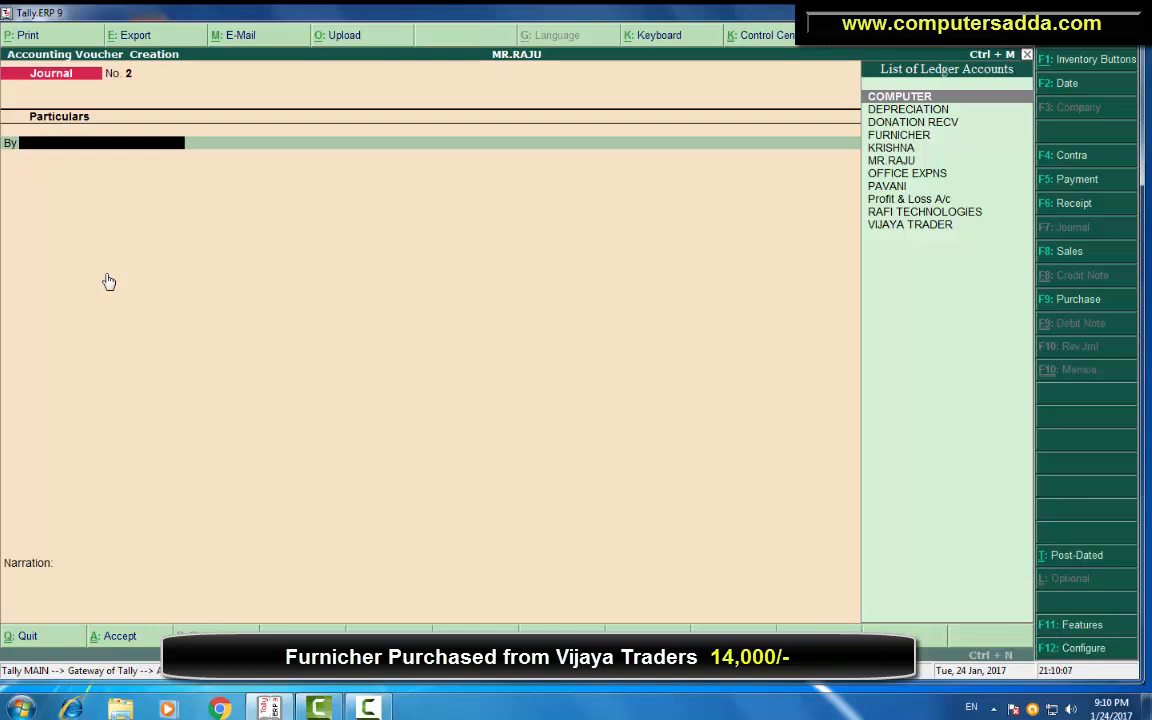
Debit the FURNICHER ledger with 14000 in a new journal voucher.
{"action": "key", "text": "Down"}
{"action": "key", "text": "Down"}
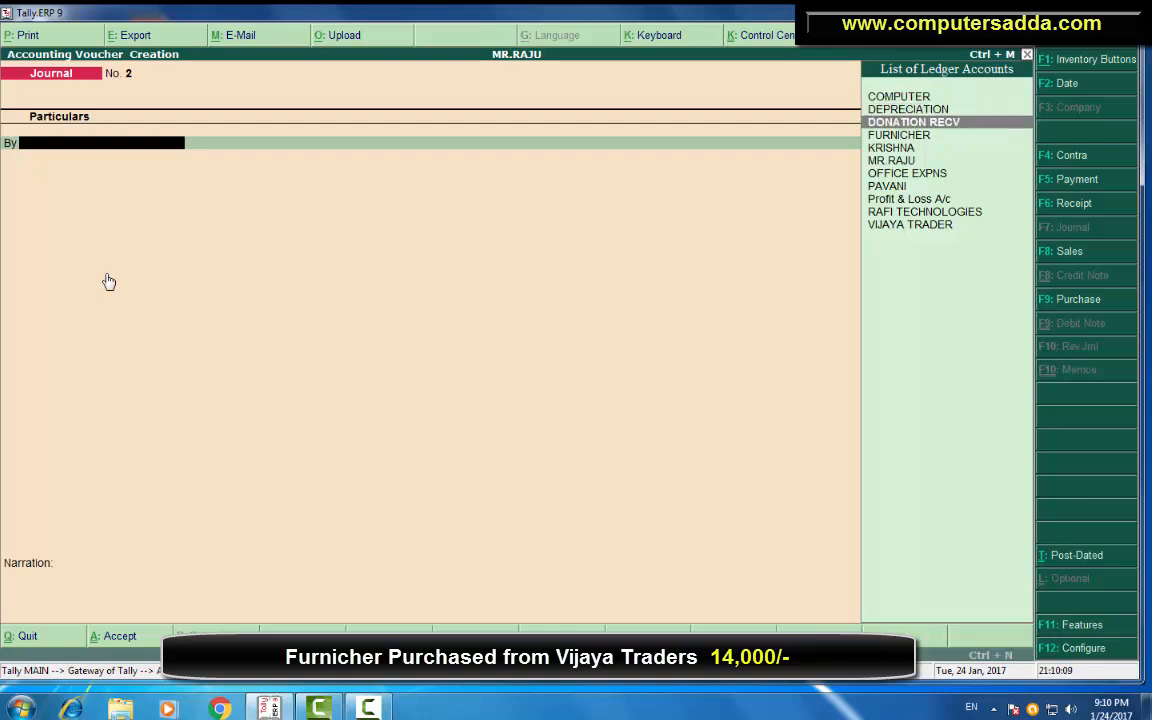
{"action": "key", "text": "Down"}
{"action": "key", "text": "Return"}
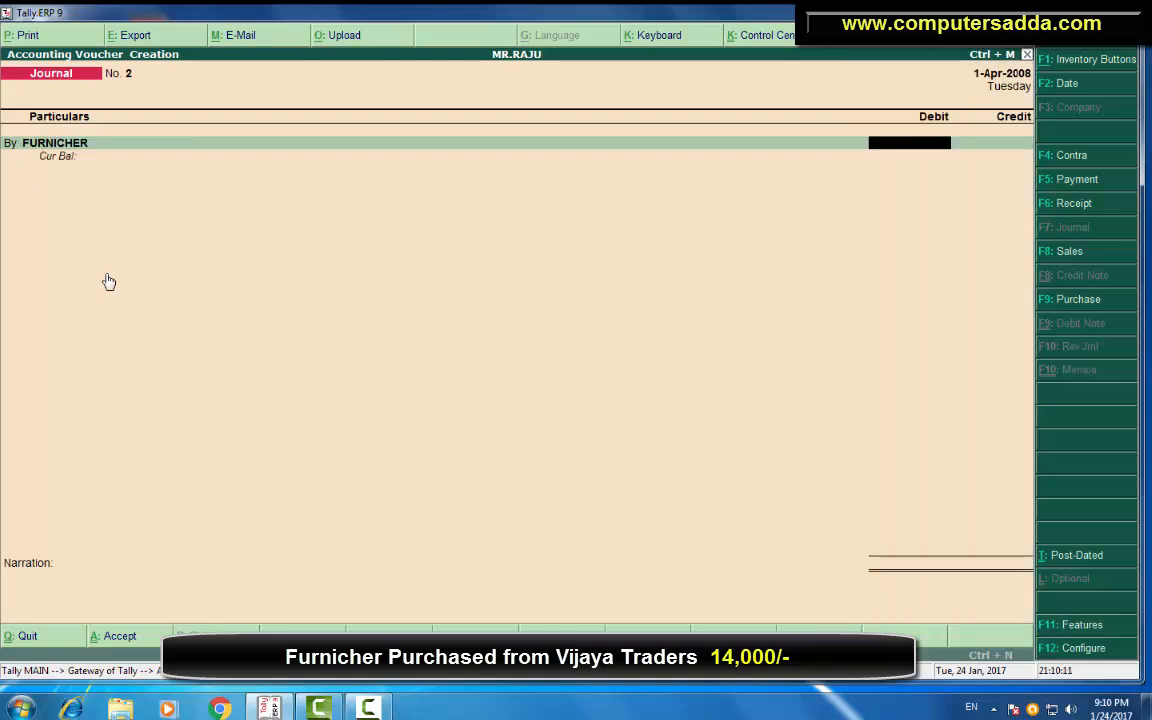
{"action": "type", "text": "14000"}
{"action": "key", "text": "Return"}
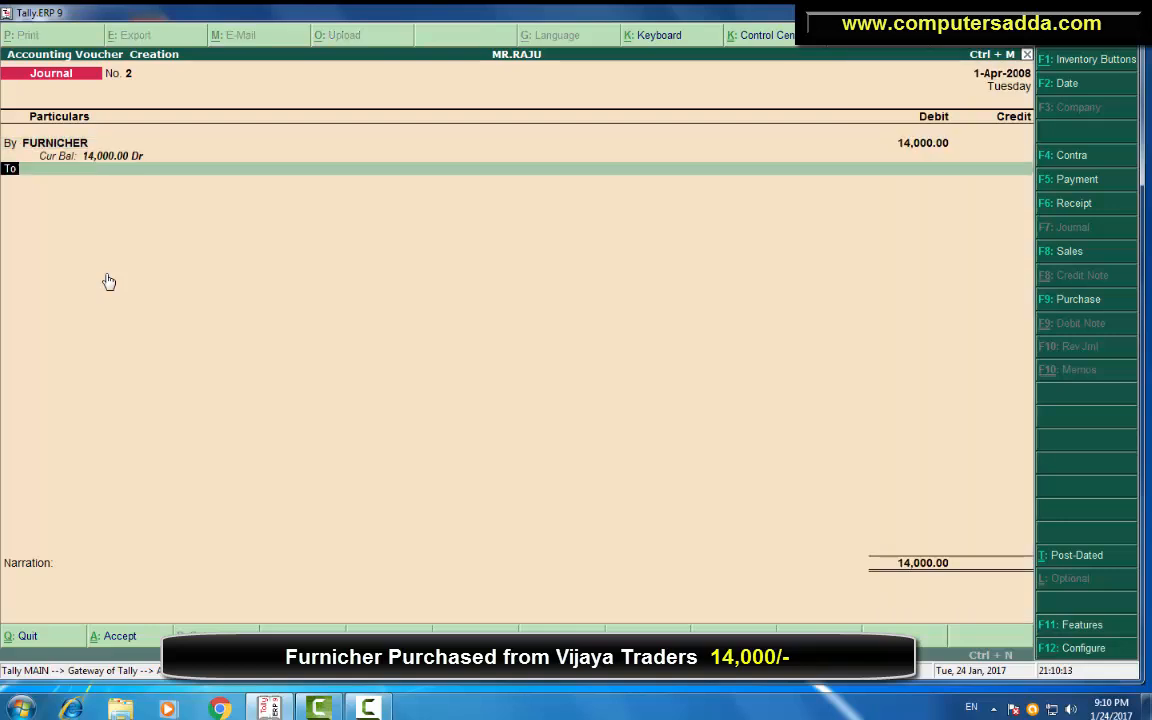
Credit VIJAYA TRADER with 14000 as On Account in the journal voucher and save it without a narration.
{"action": "key", "text": "Return"}
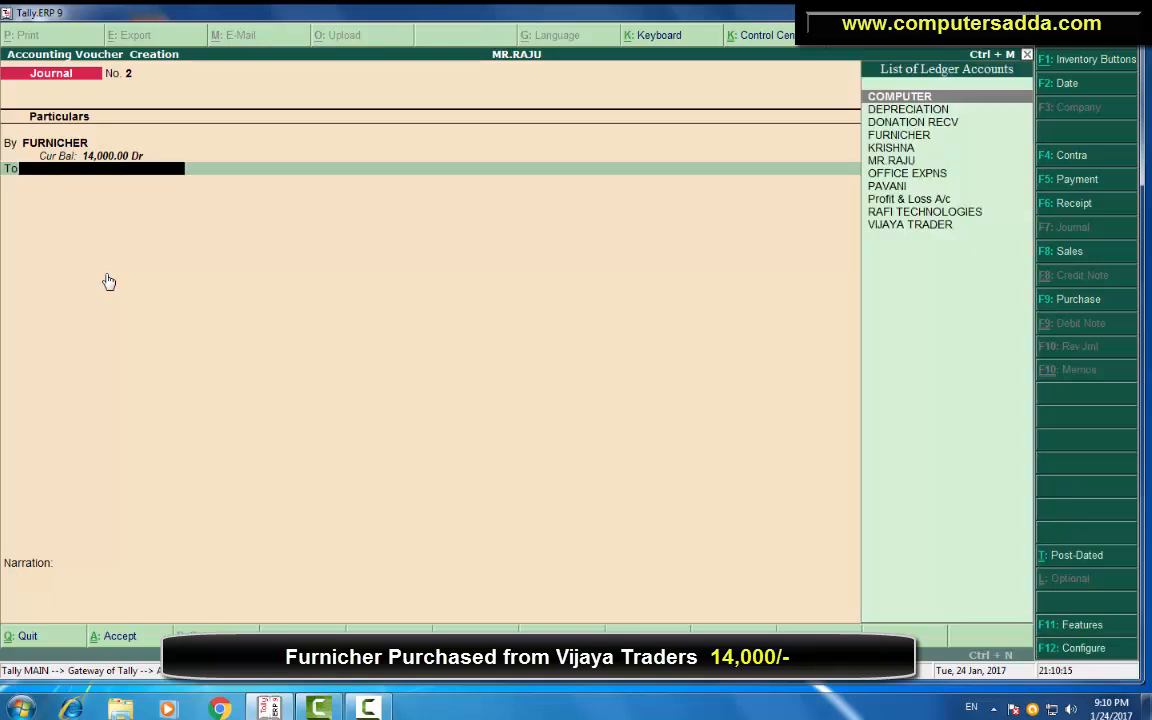
{"action": "type", "text": "VI"}
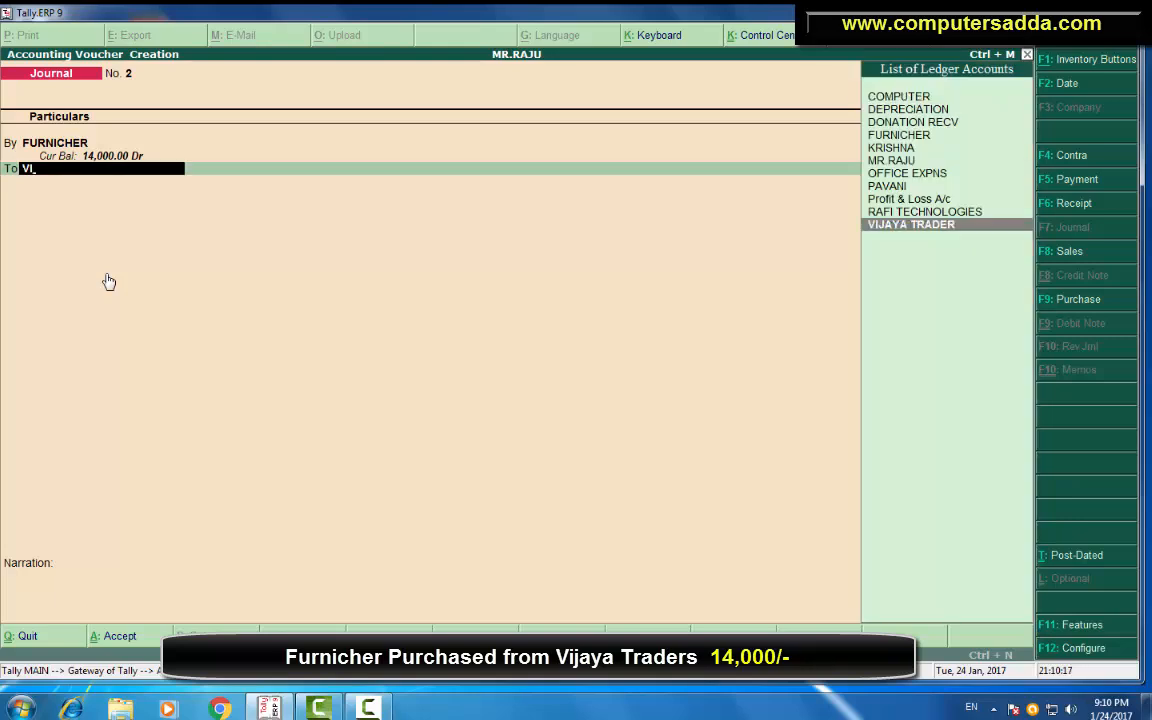
{"action": "key", "text": "Return"}
{"action": "key", "text": "Return"}
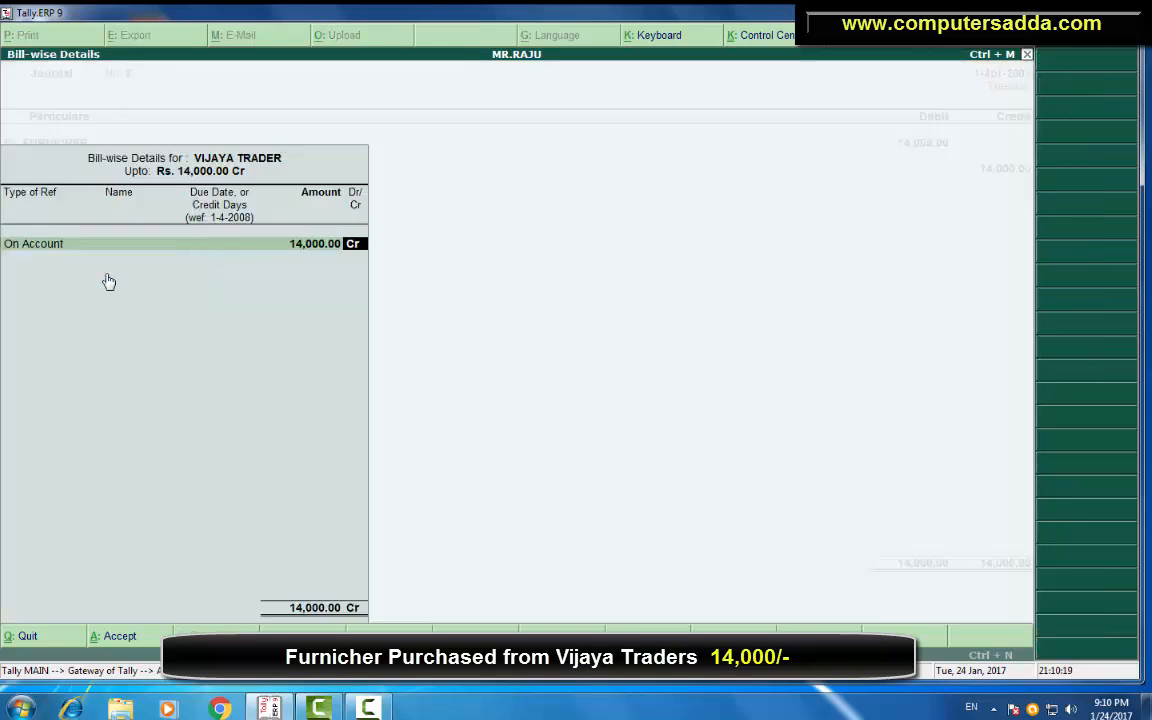
{"action": "key", "text": "Return"}
{"action": "key", "text": "Return"}
{"action": "key", "text": "Return"}
{"action": "key", "text": "Return"}
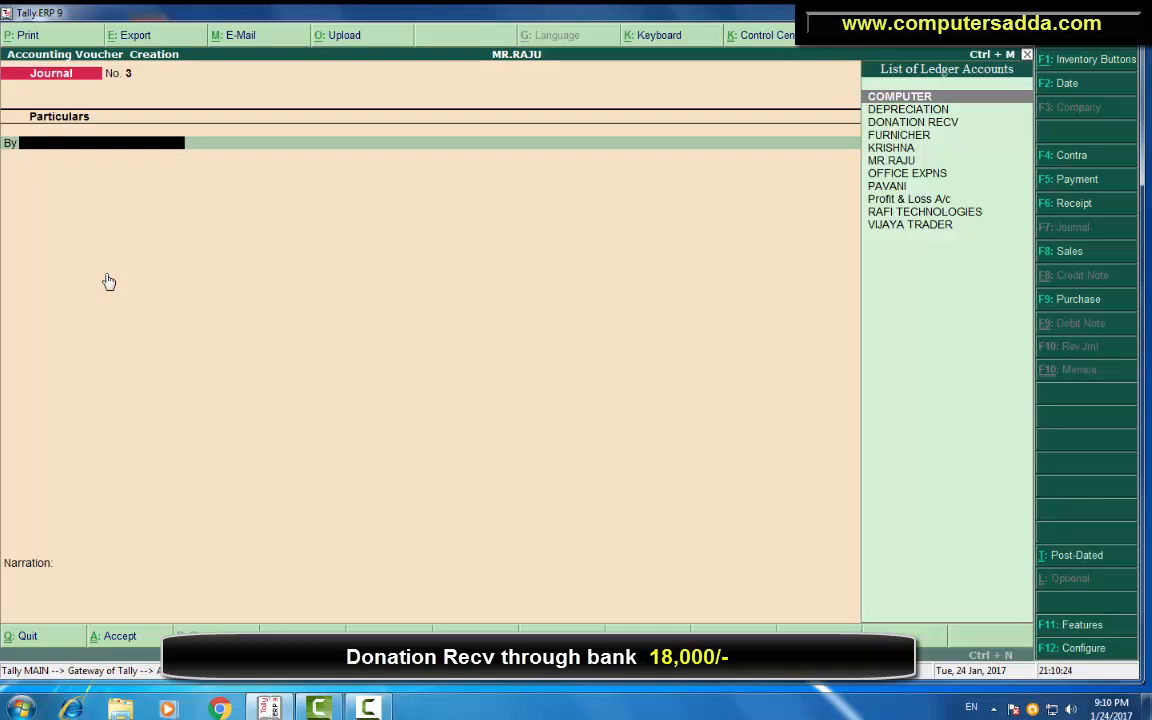
Record and save a receipt voucher into SBI for 18000 from the DONATION RECV ledger, without a narration.
{"action": "key", "text": "F6"}
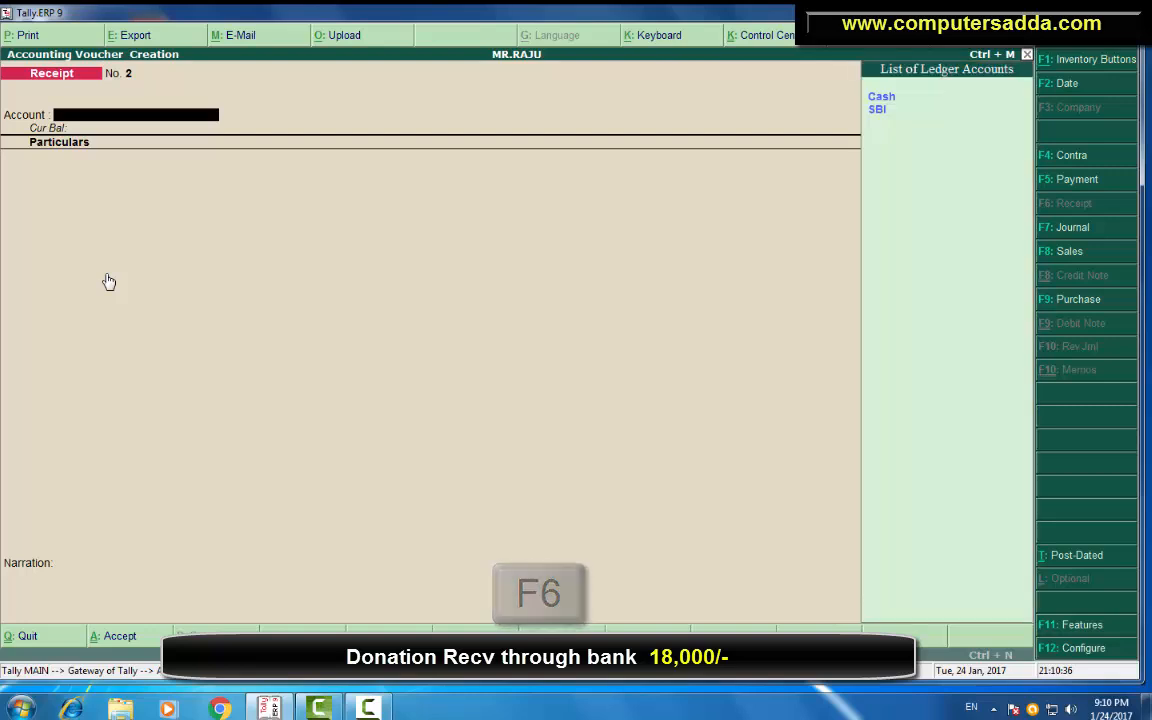
{"action": "key", "text": "Down"}
{"action": "key", "text": "Return"}
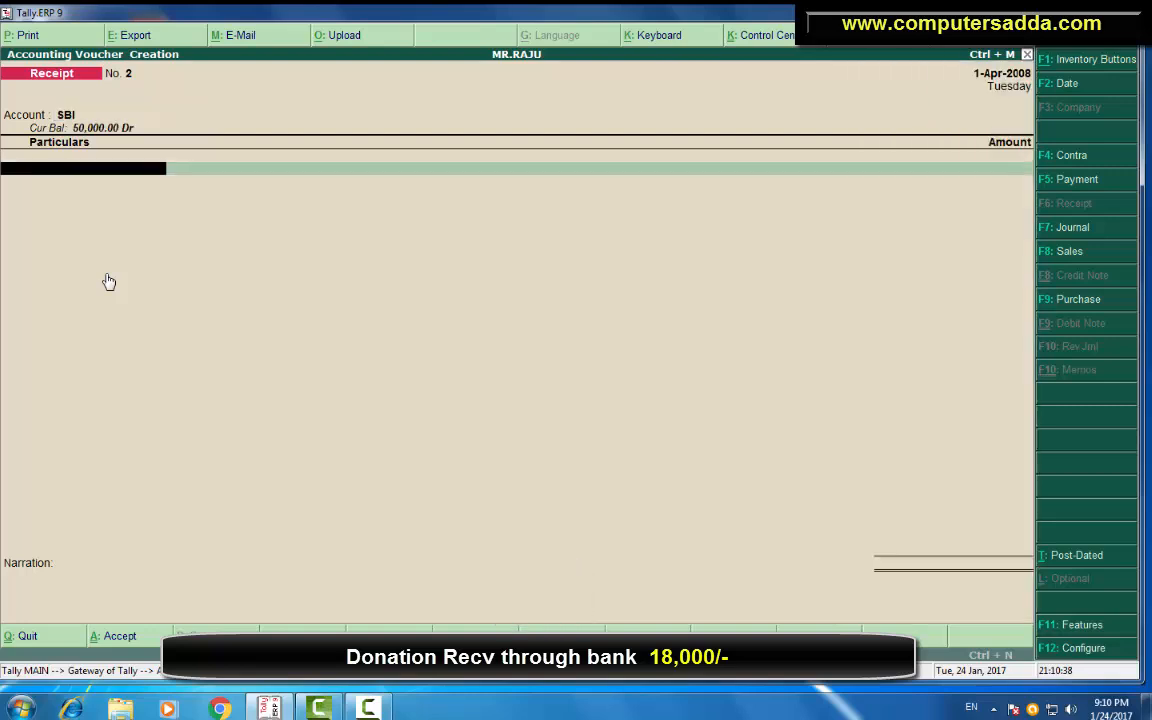
{"action": "type", "text": "DO"}
{"action": "key", "text": "Return"}
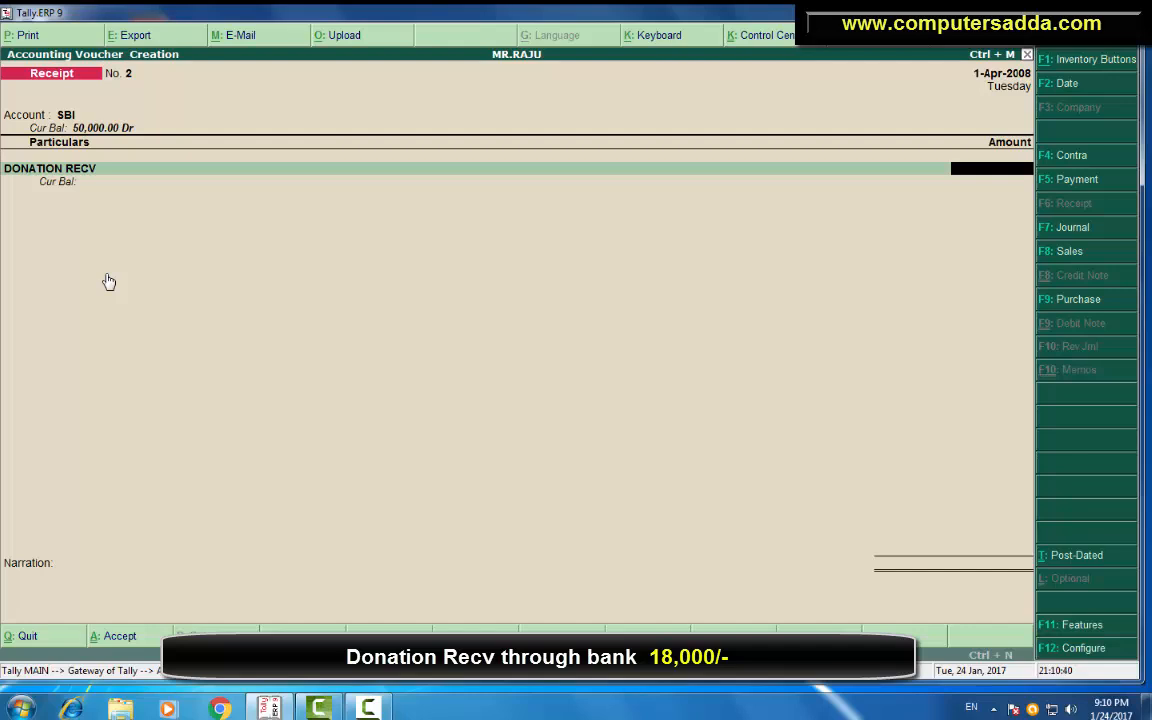
{"action": "type", "text": "18000"}
{"action": "key", "text": "Return"}
{"action": "key", "text": "Return"}
{"action": "key", "text": "Return"}
{"action": "key", "text": "Return"}
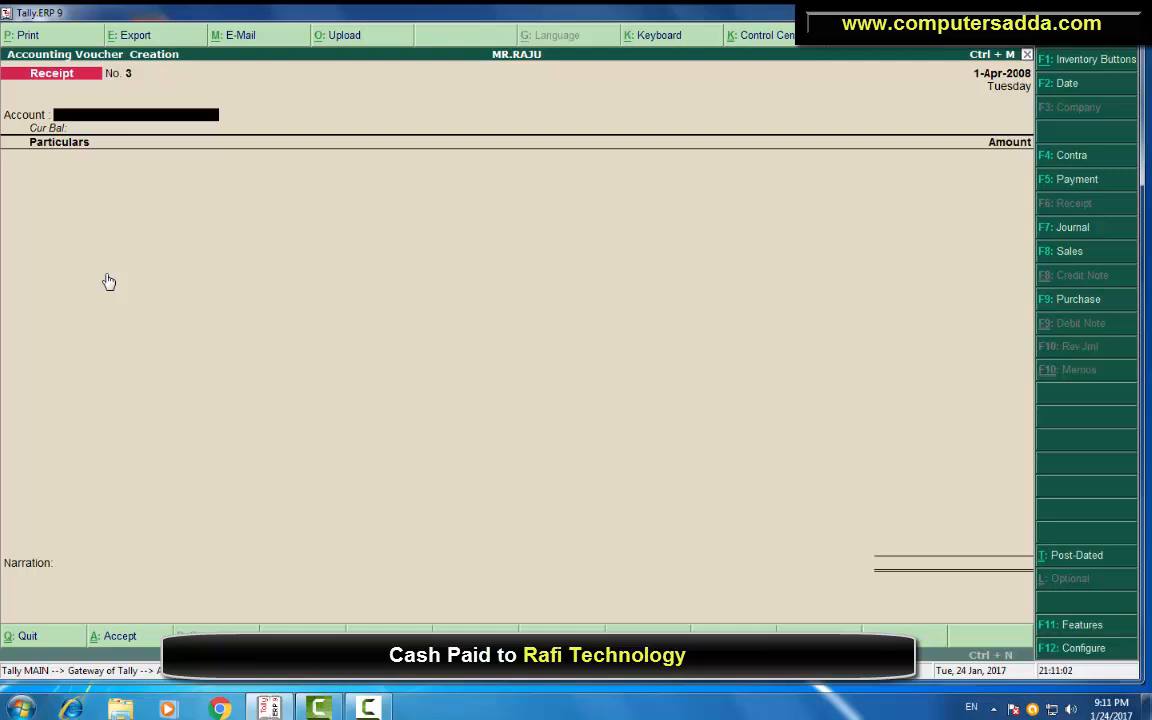
Record and save a payment voucher from Cash to RAFI TECHNOLOGIES for 22000 as On Account, without a narration.
{"action": "key", "text": "F5"}
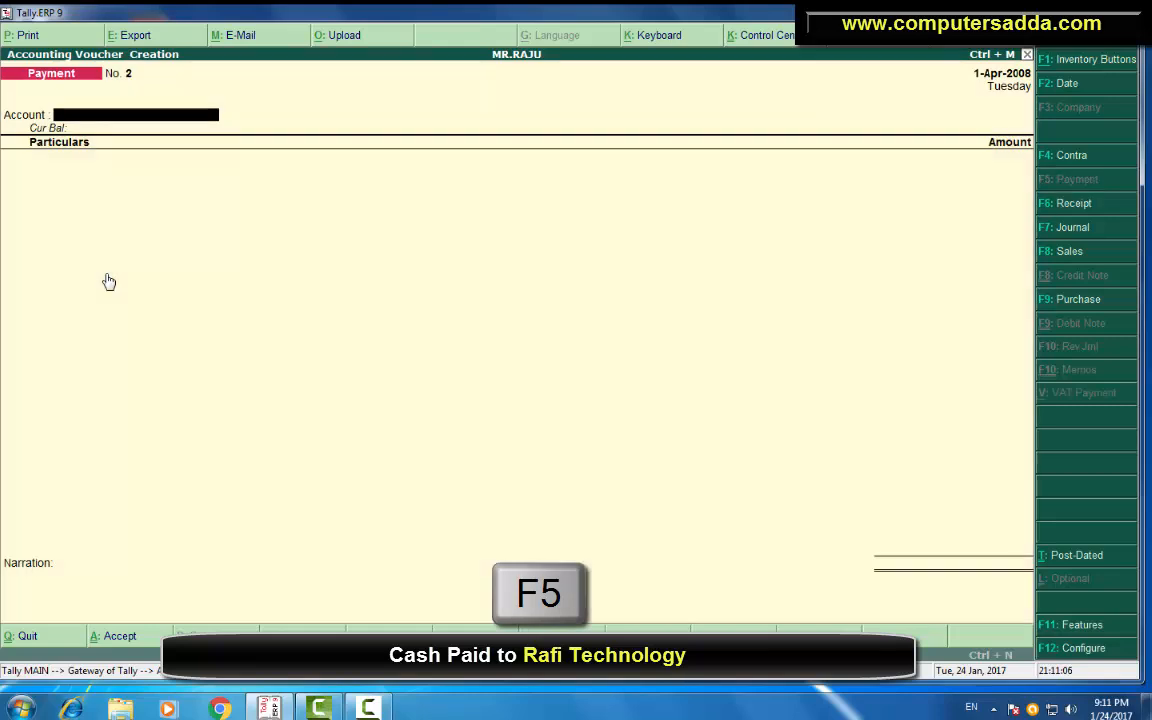
{"action": "key", "text": "Return"}
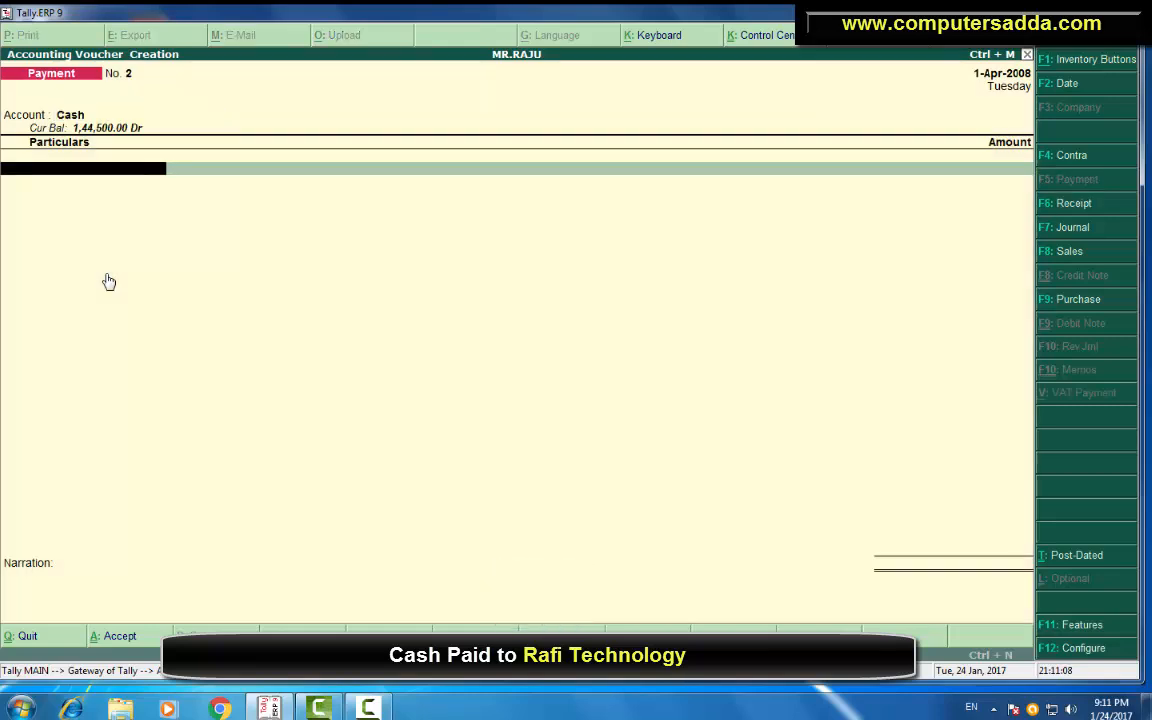
{"action": "type", "text": "R"}
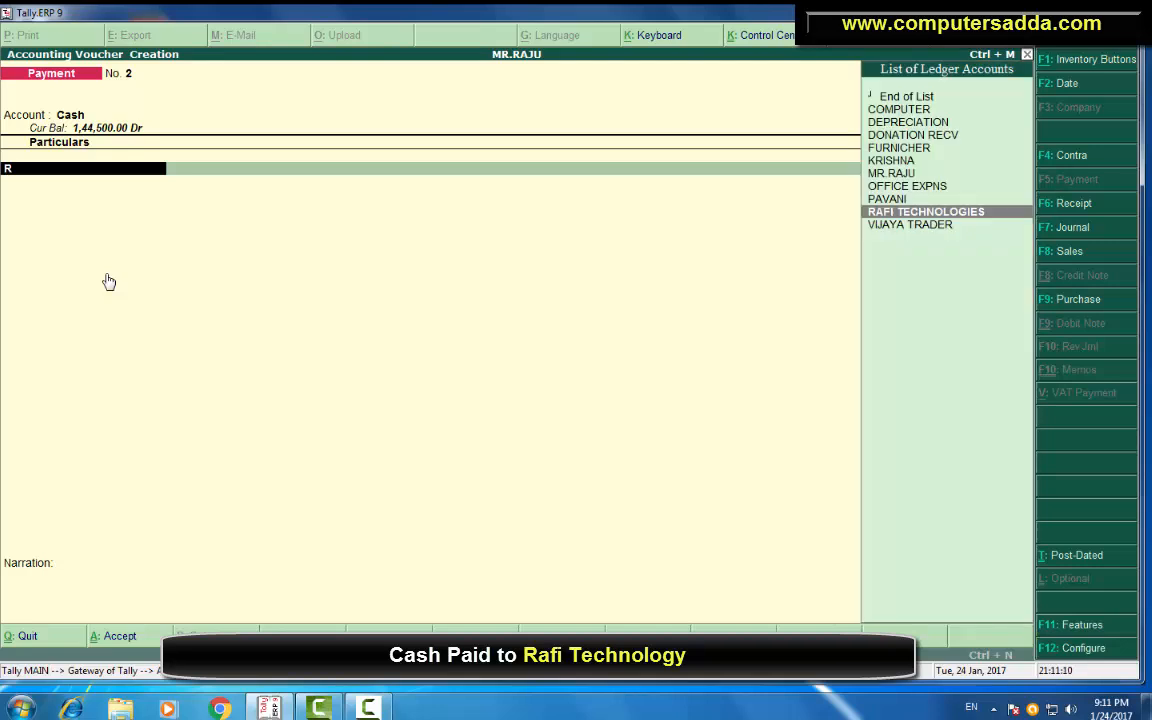
{"action": "key", "text": "Return"}
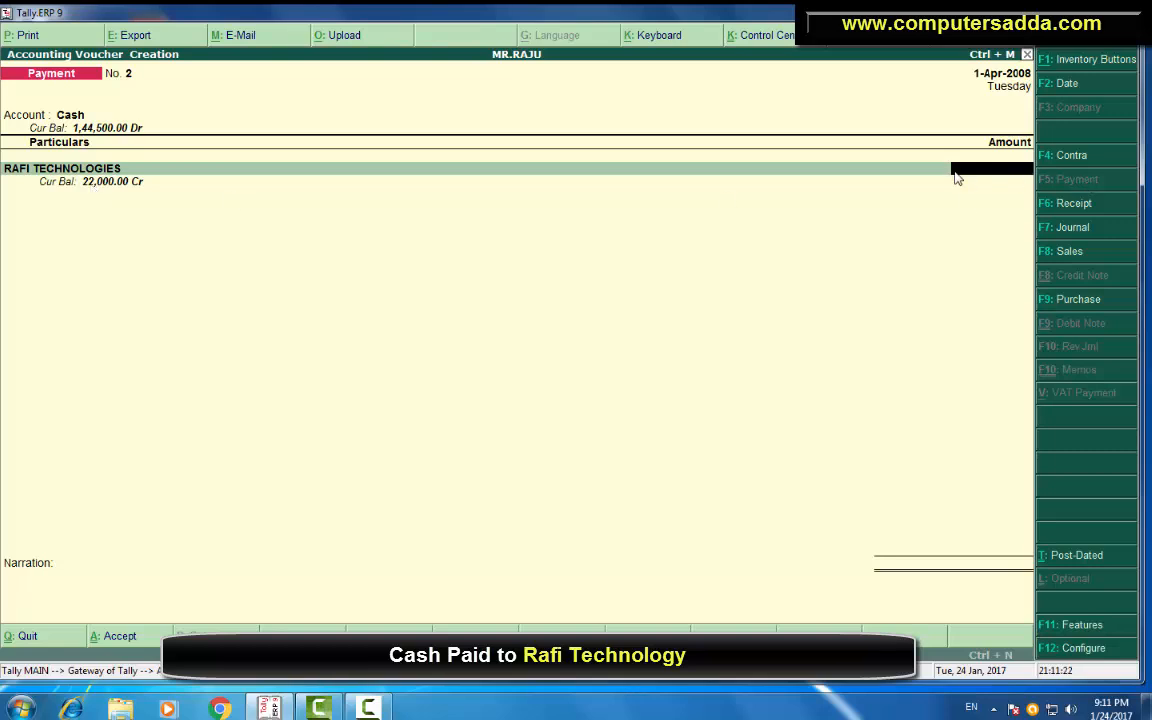
{"action": "type", "text": "22000"}
{"action": "key", "text": "Return"}
{"action": "key", "text": "Return"}
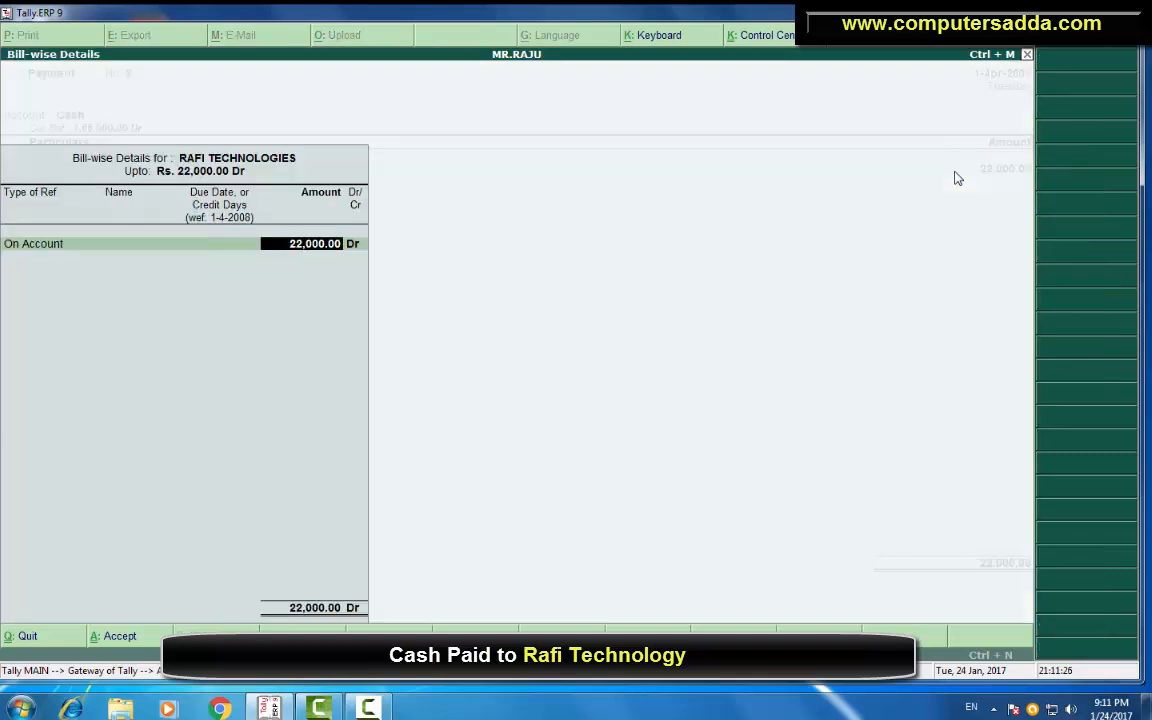
{"action": "key", "text": "Return"}
{"action": "key", "text": "Return"}
{"action": "key", "text": "Return"}
{"action": "key", "text": "Return"}
{"action": "key", "text": "Return"}
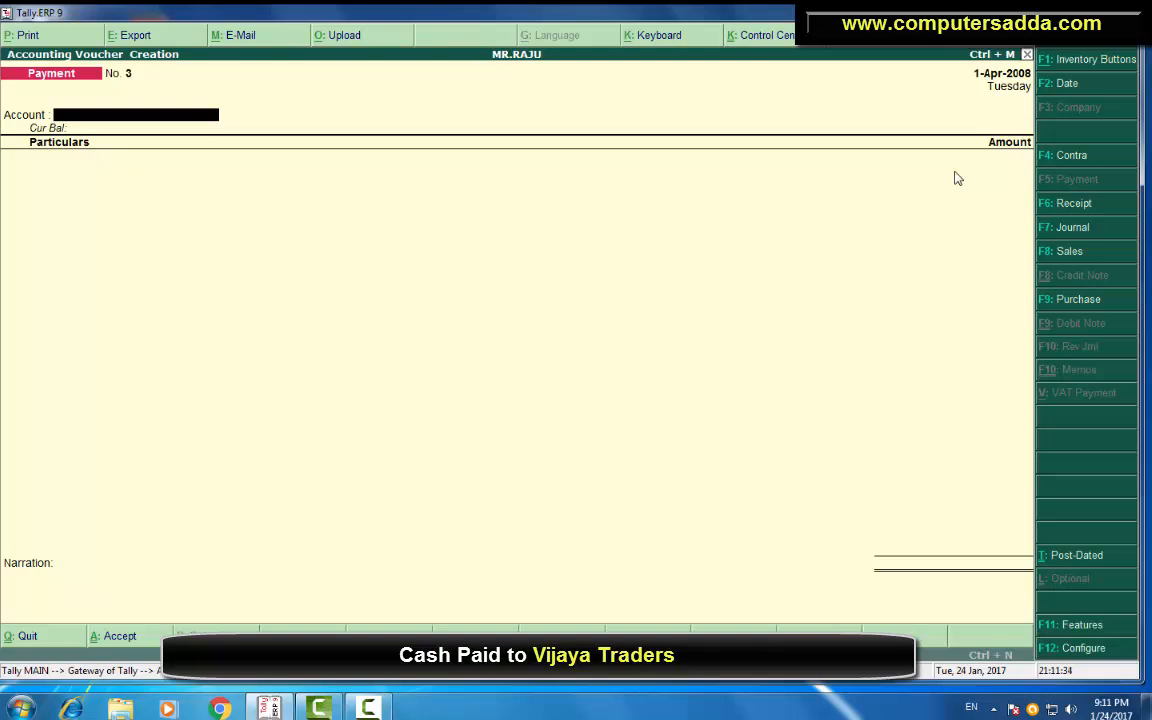
Record and save a payment voucher from Cash to VIJAYA TRADER for 14000 as On Account, without a narration.
{"action": "key", "text": "Return"}
{"action": "type", "text": "vi"}
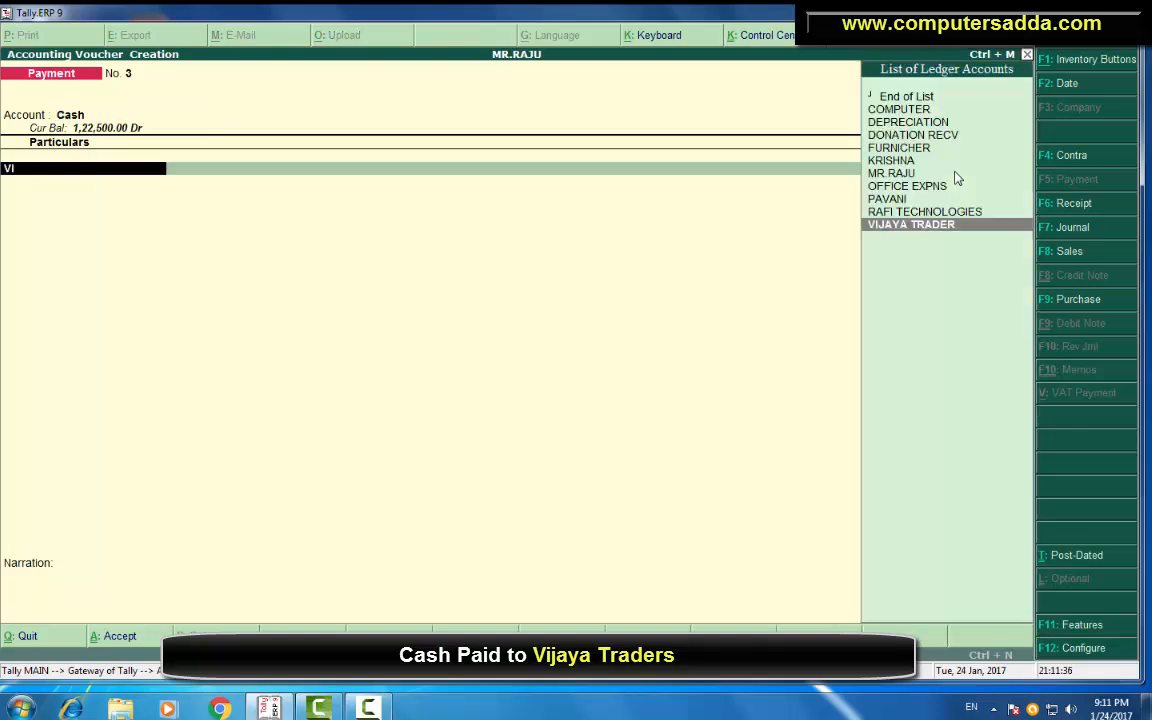
{"action": "key", "text": "Return"}
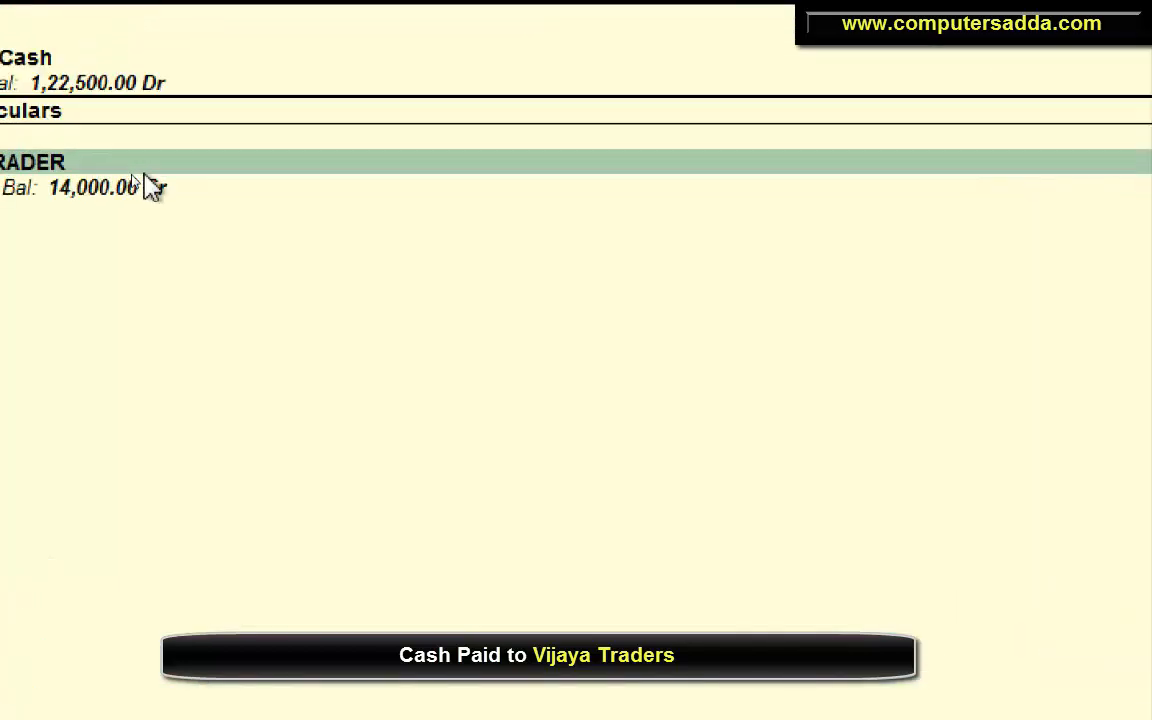
{"action": "type", "text": "140000.00"}
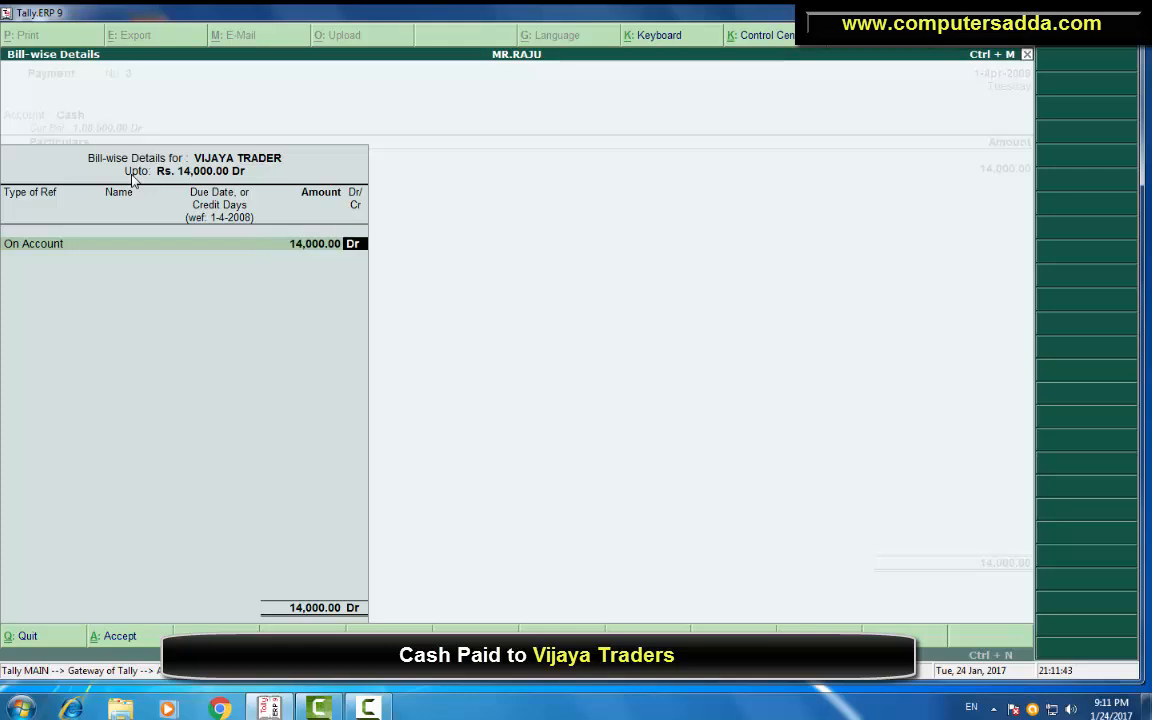
{"action": "key", "text": "Return"}
{"action": "key", "text": "Return"}
{"action": "key", "text": "Return"}
{"action": "key", "text": "Return"}
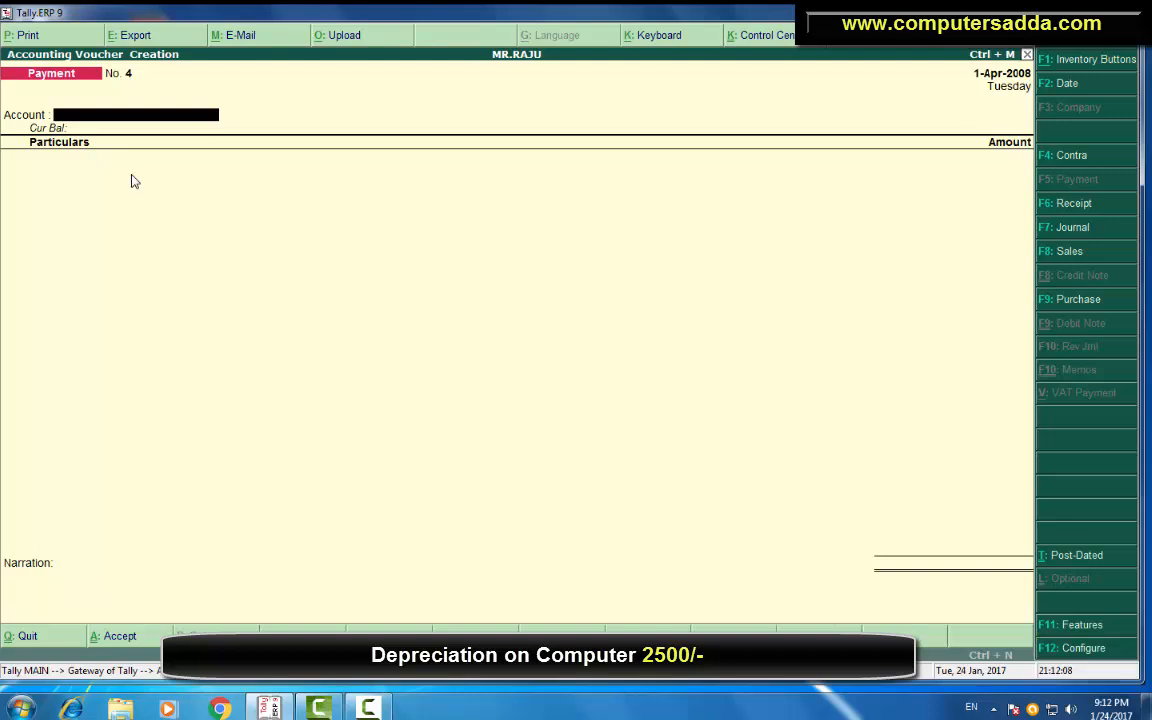
Start a journal voucher and debit the DEPRECIATION ledger with 2500.
{"action": "key", "text": "F7"}
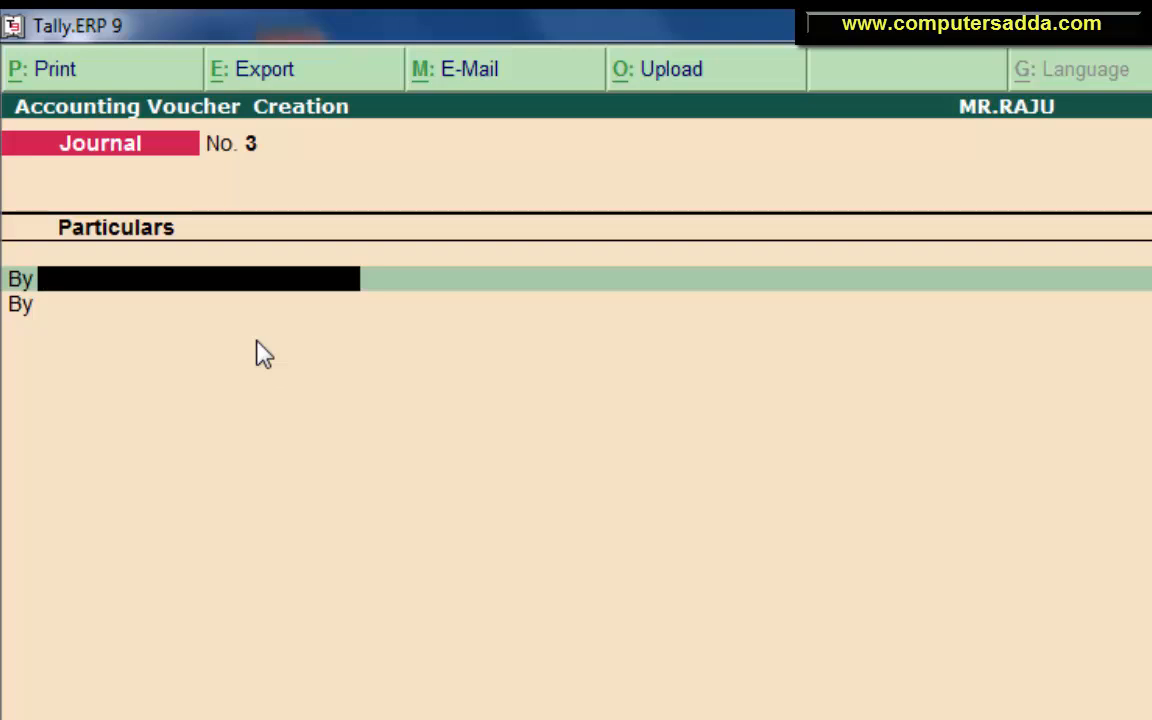
{"action": "key", "text": "Return"}
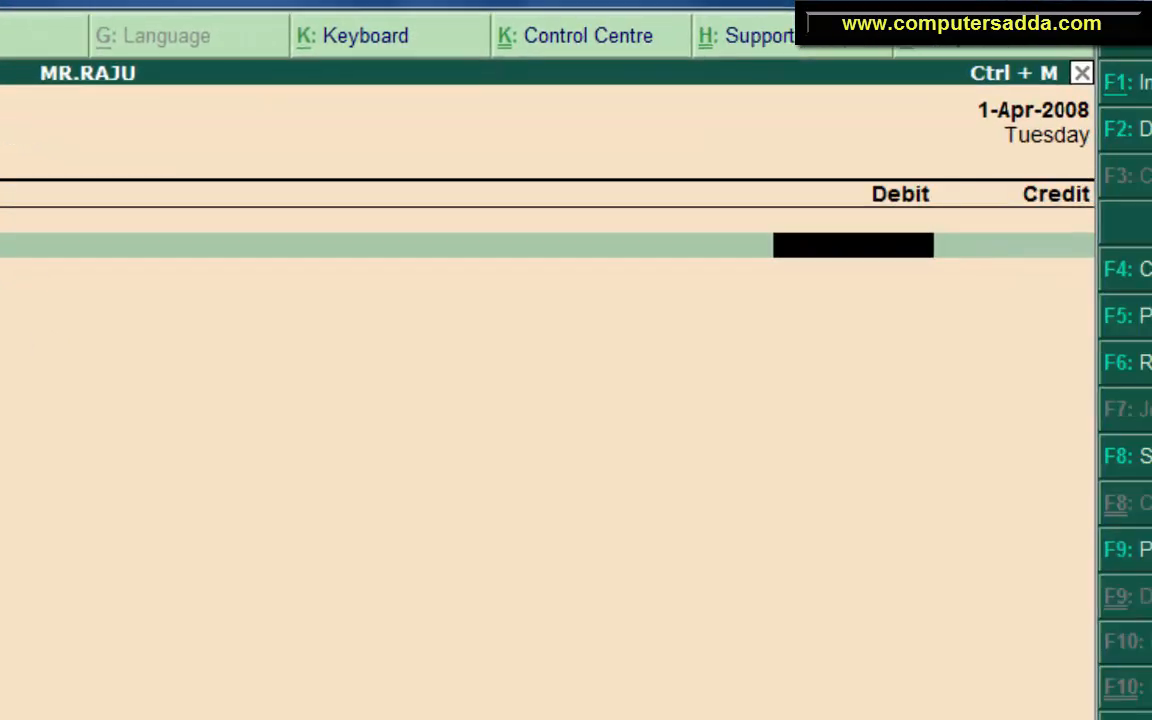
{"action": "type", "text": "2500"}
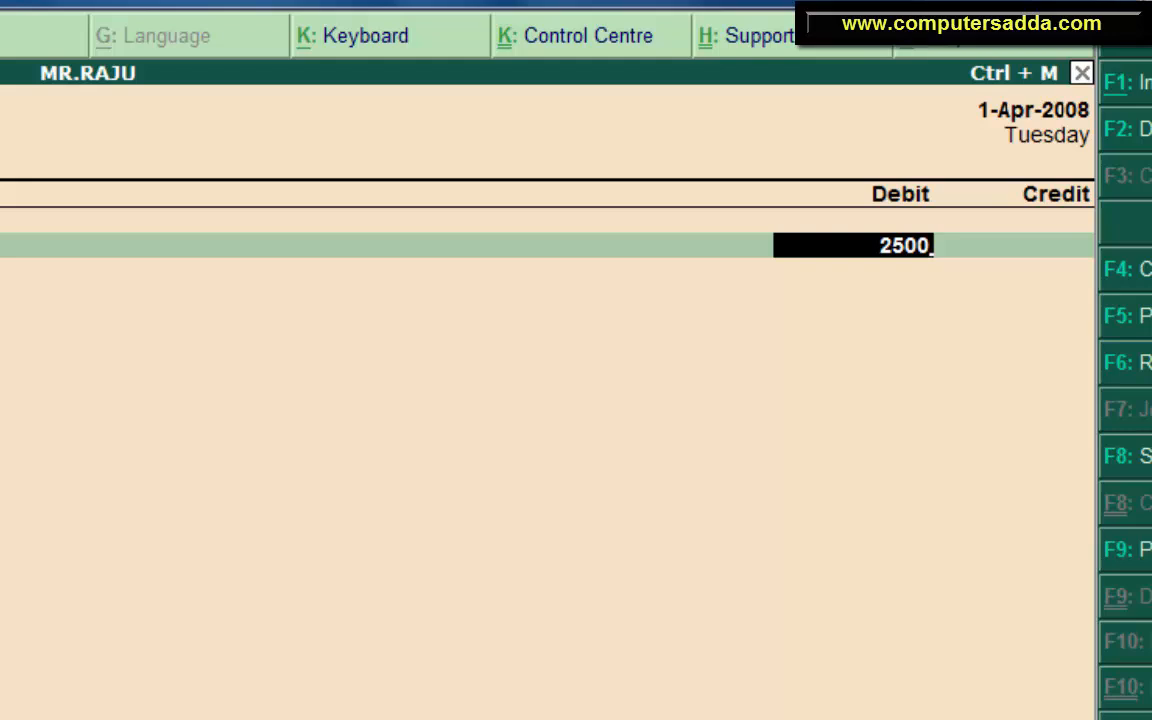
{"action": "key", "text": "Return"}
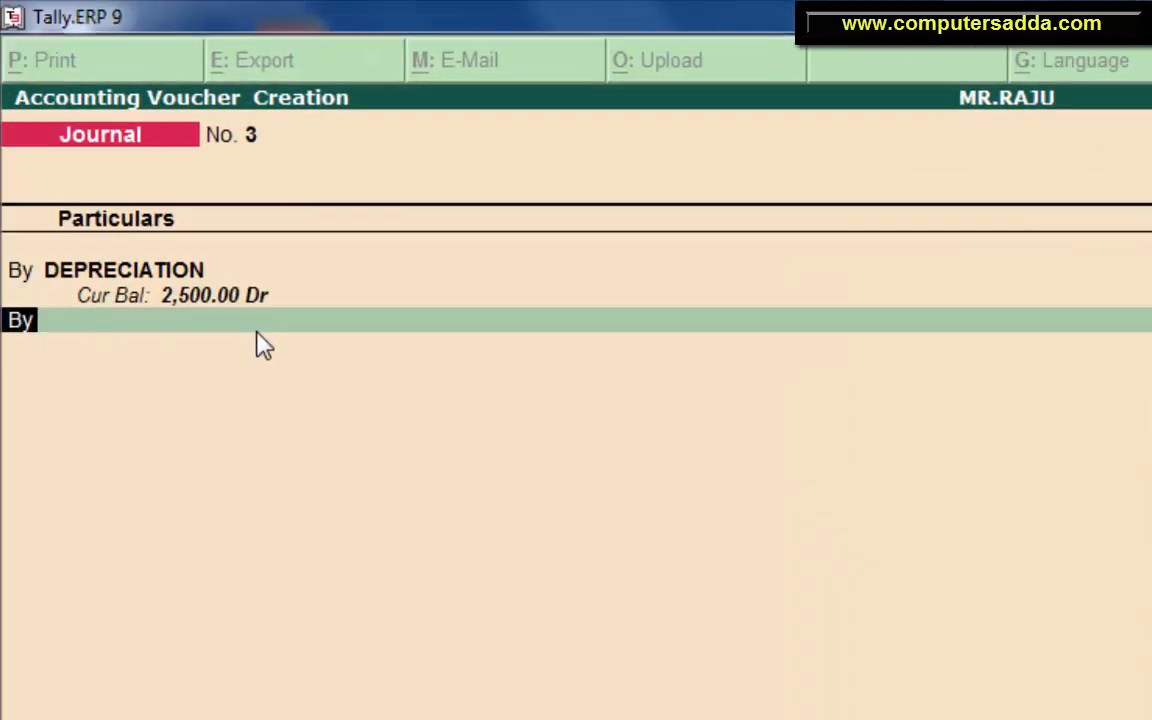
Credit the COMPUTER ledger with 2500 in the depreciation journal and save the voucher without a narration.
{"action": "type", "text": "t"}
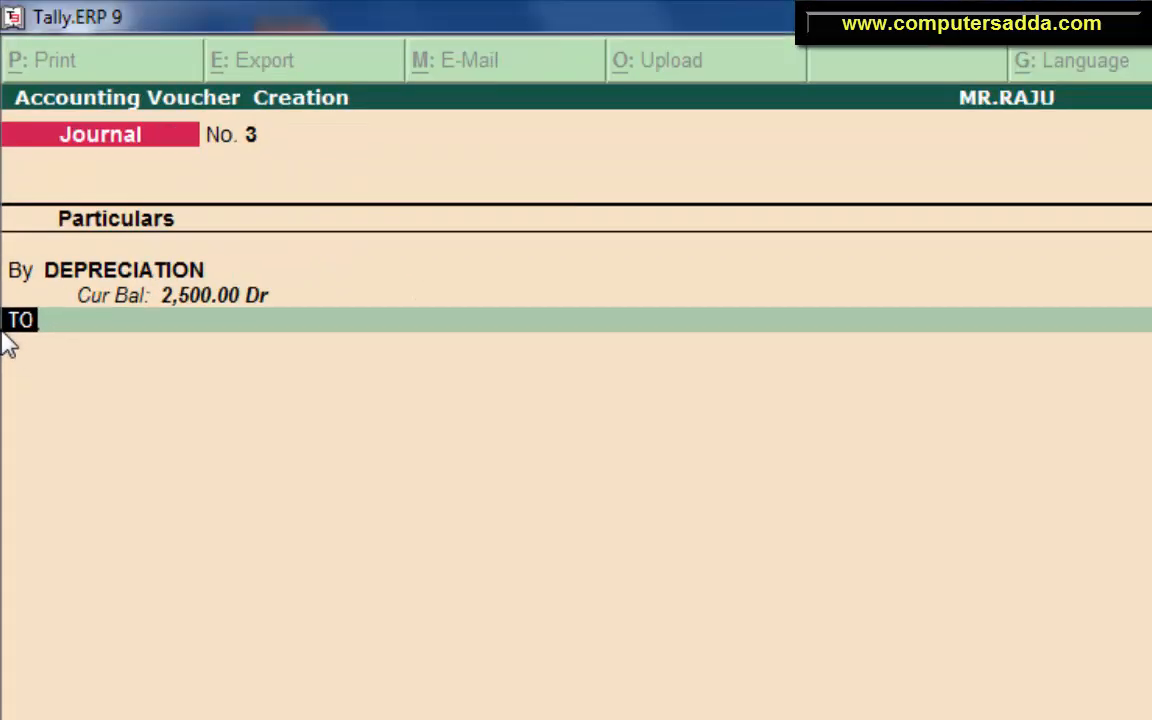
{"action": "key", "text": "Return"}
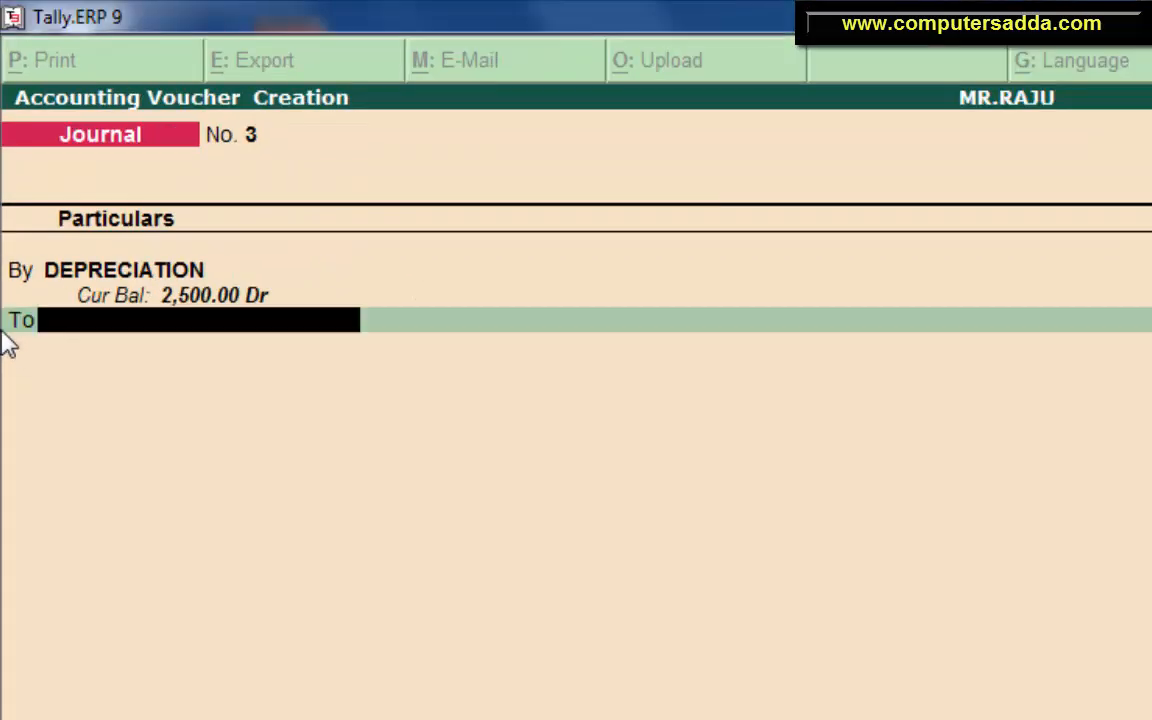
{"action": "key", "text": "Return"}
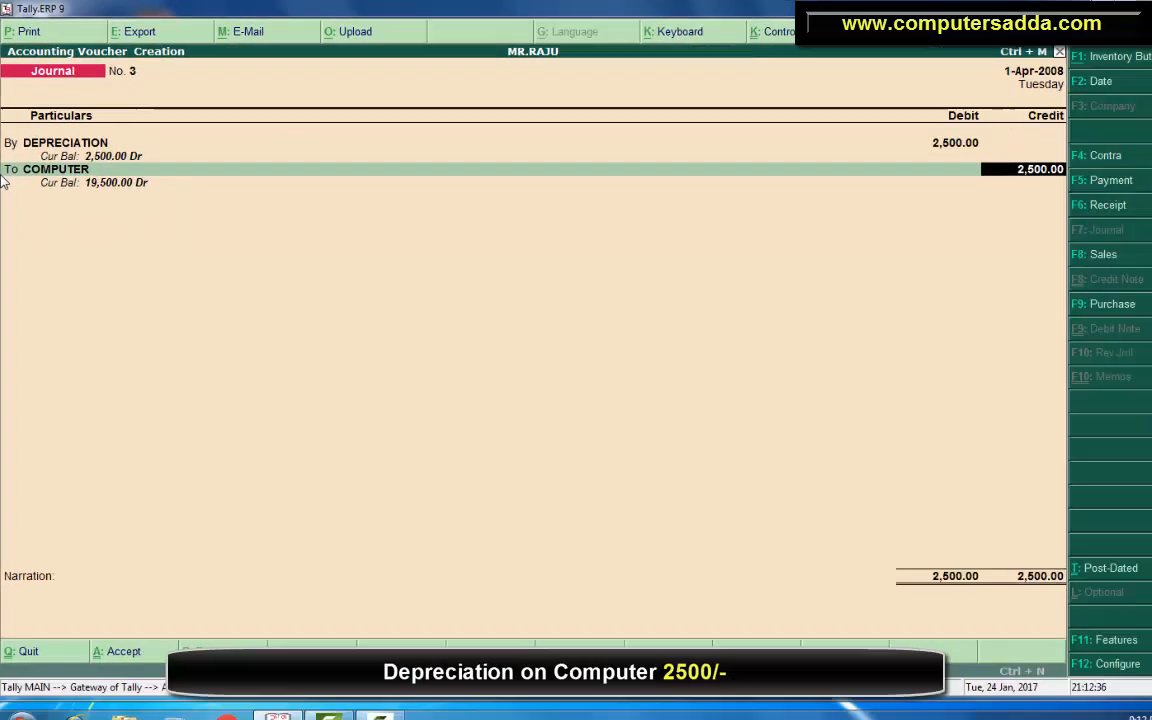
{"action": "key", "text": "Return"}
{"action": "key", "text": "Return"}
{"action": "key", "text": "Return"}
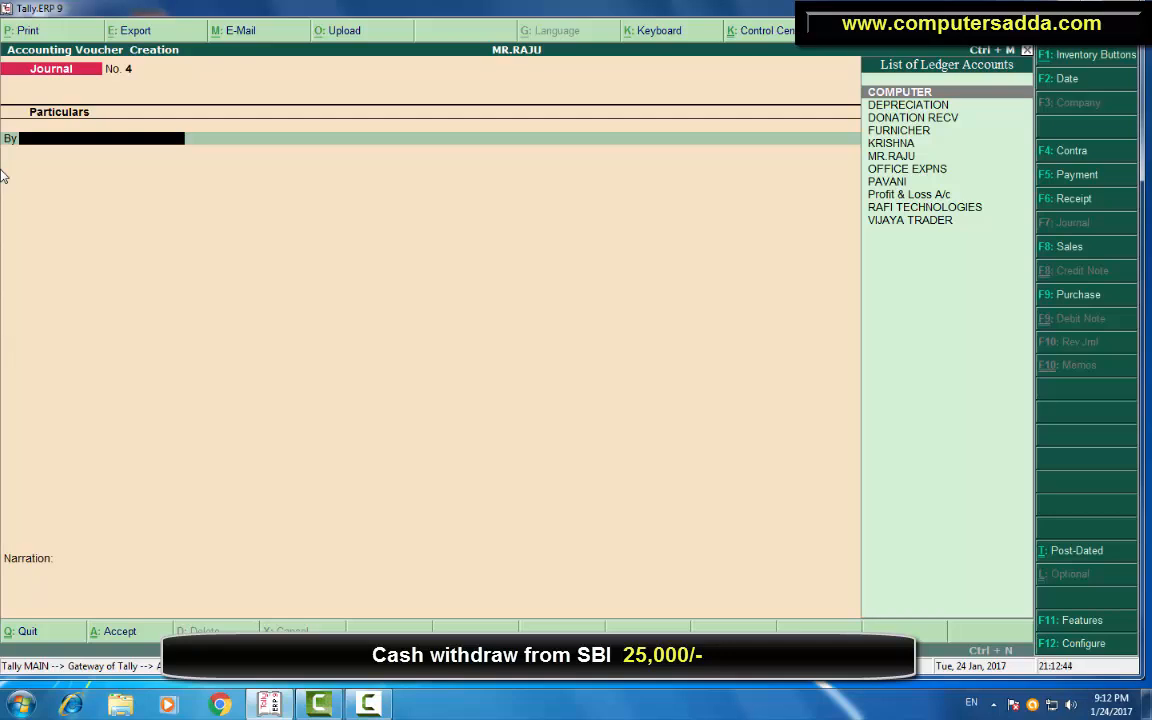
Record and save a contra voucher that withdraws 25000 from SBI into Cash, without a narration.
{"action": "key", "text": "F4"}
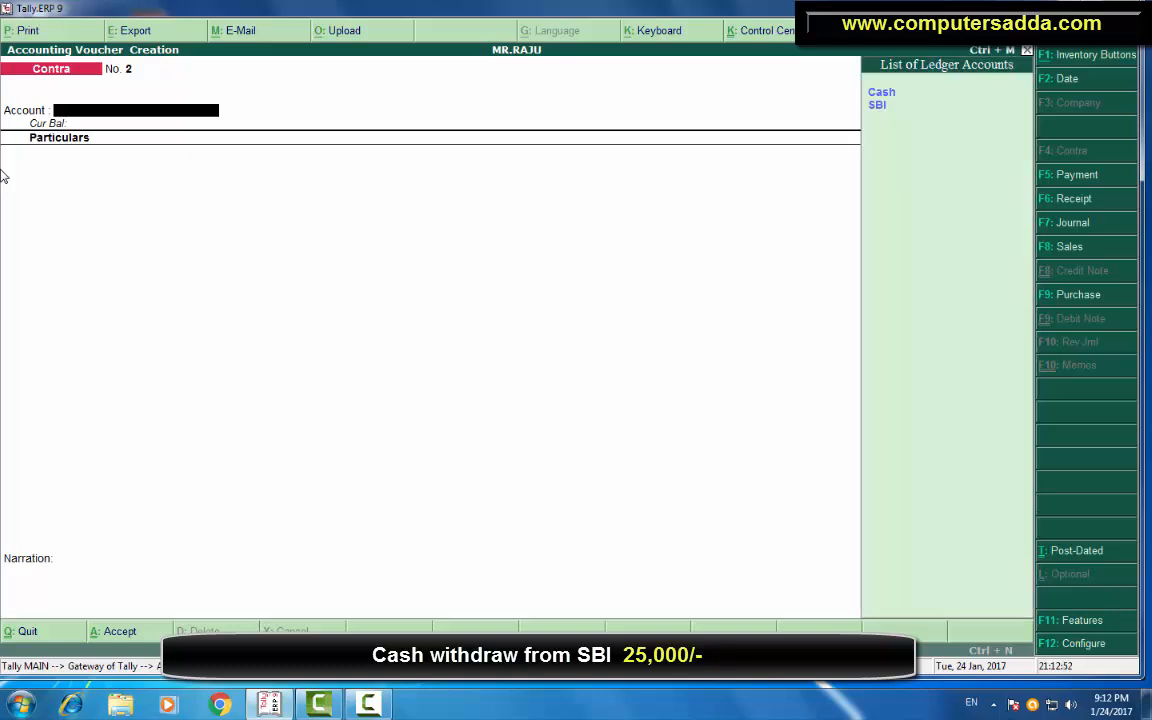
{"action": "key", "text": "Return"}
{"action": "type", "text": "S"}
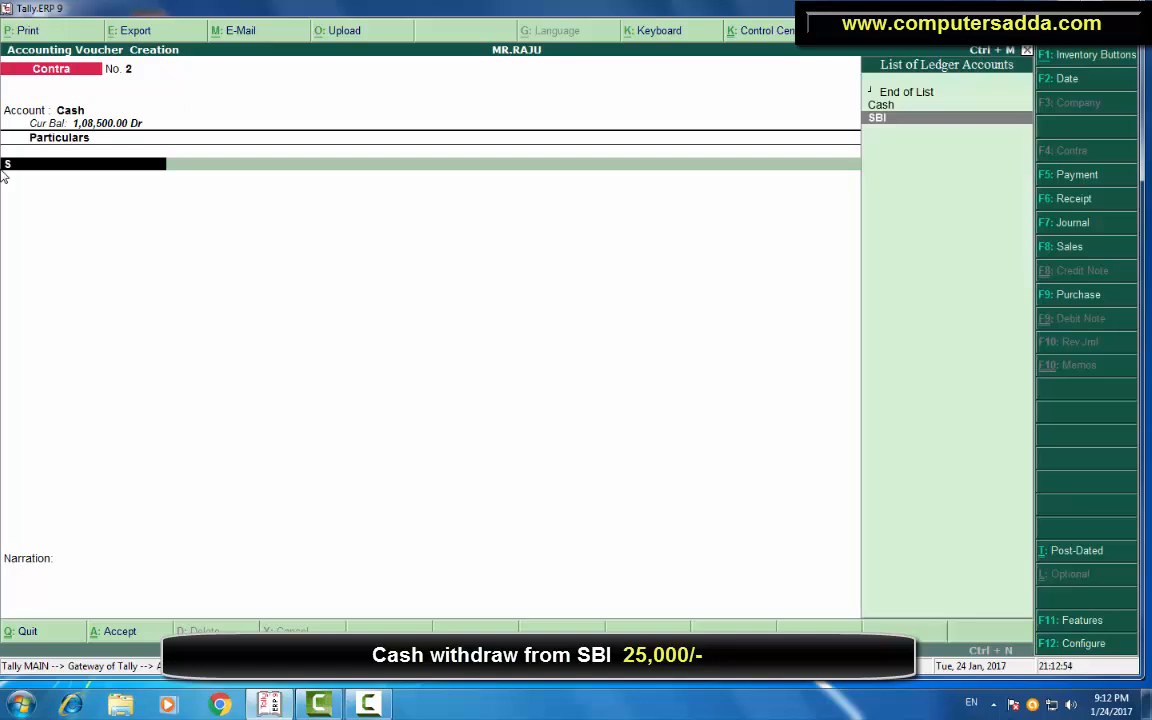
{"action": "key", "text": "Return"}
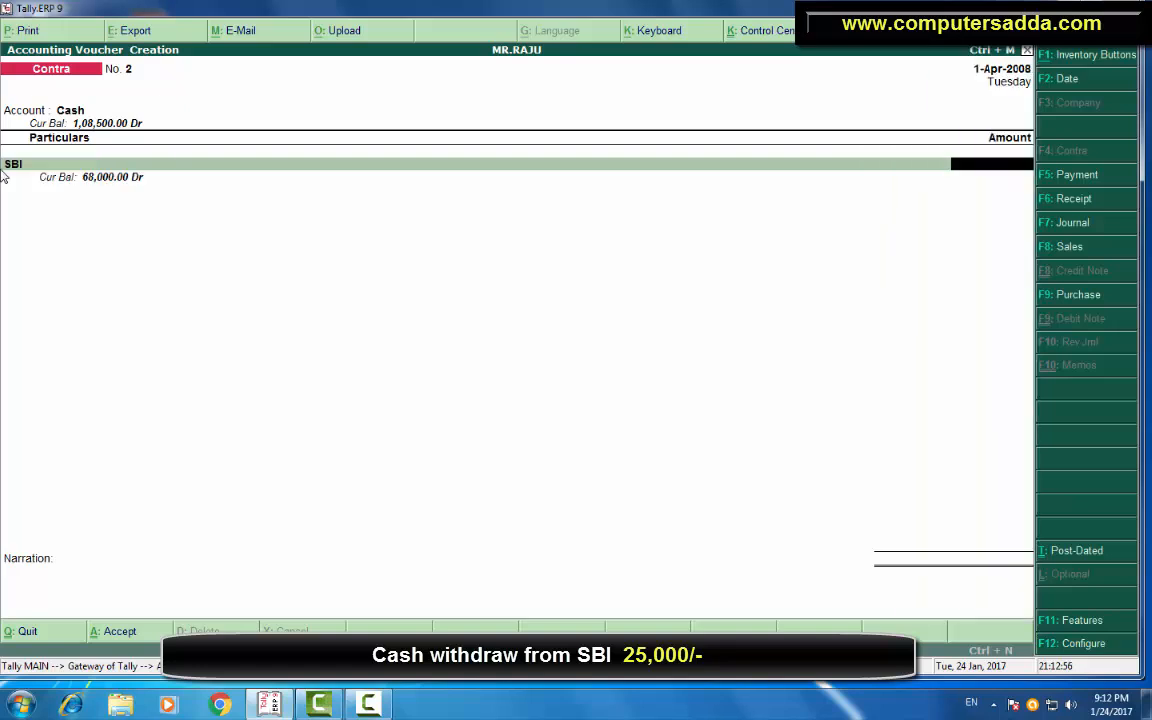
{"action": "type", "text": "25000"}
{"action": "key", "text": "Return"}
{"action": "key", "text": "Return"}
{"action": "key", "text": "Return"}
{"action": "key", "text": "Return"}
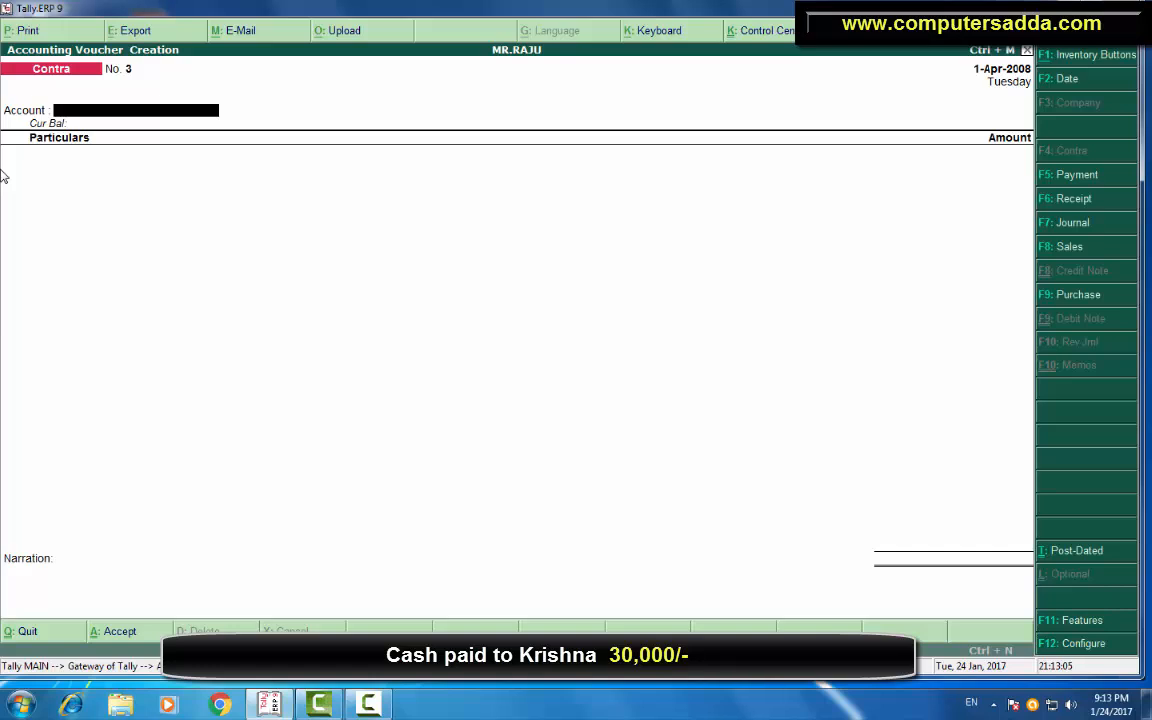
Record and save a payment voucher from Cash for 30000 to the personal ledger listed after FURNICHER, without a narration.
{"action": "key", "text": "F5"}
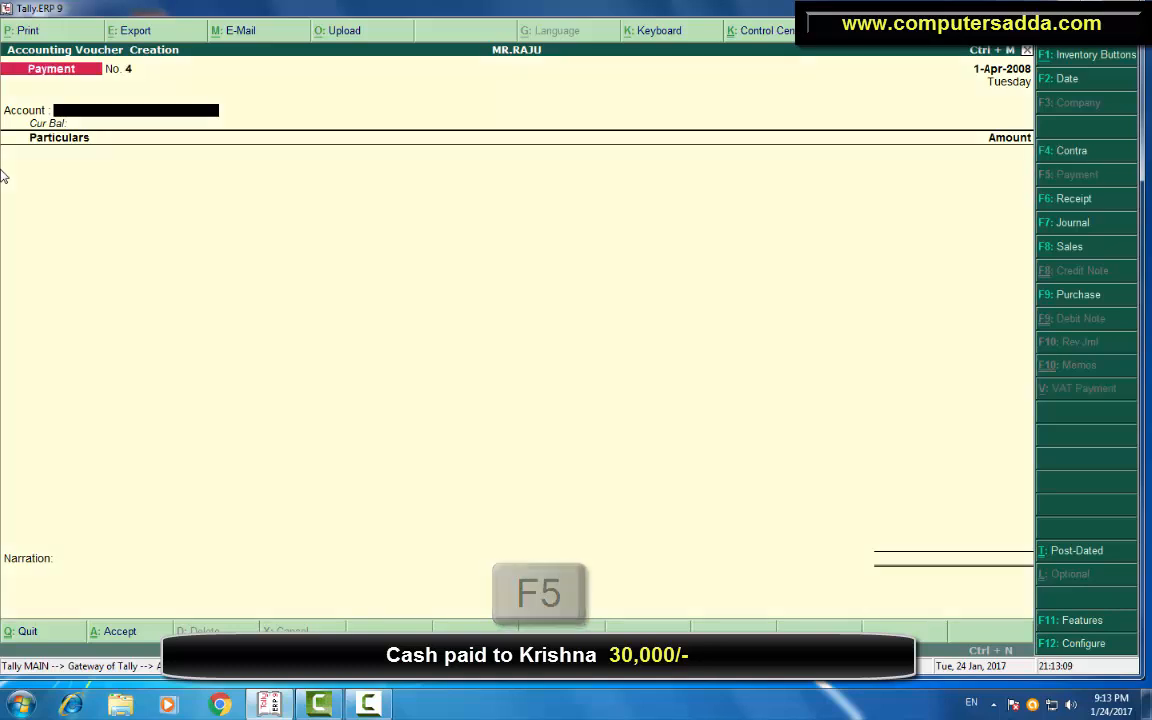
{"action": "key", "text": "Return"}
{"action": "type", "text": "k"}
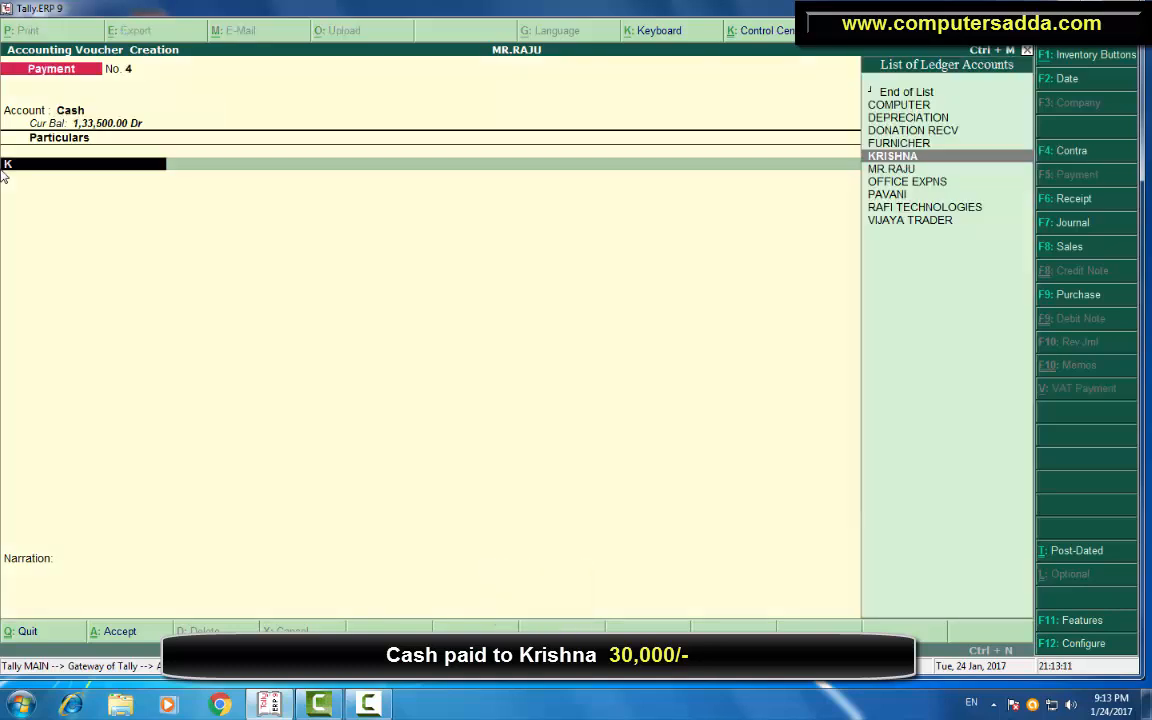
{"action": "key", "text": "Return"}
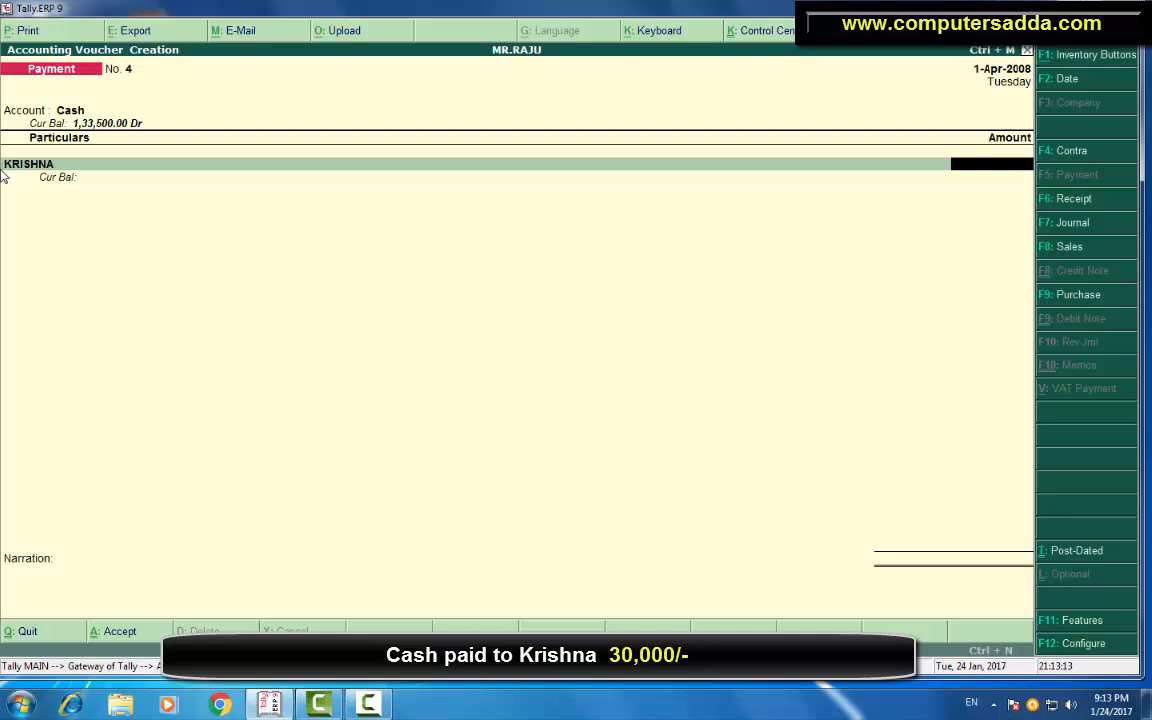
{"action": "type", "text": "30000"}
{"action": "key", "text": "Return"}
{"action": "key", "text": "Return"}
{"action": "key", "text": "Return"}
{"action": "key", "text": "Return"}
{"action": "key", "text": "Return"}
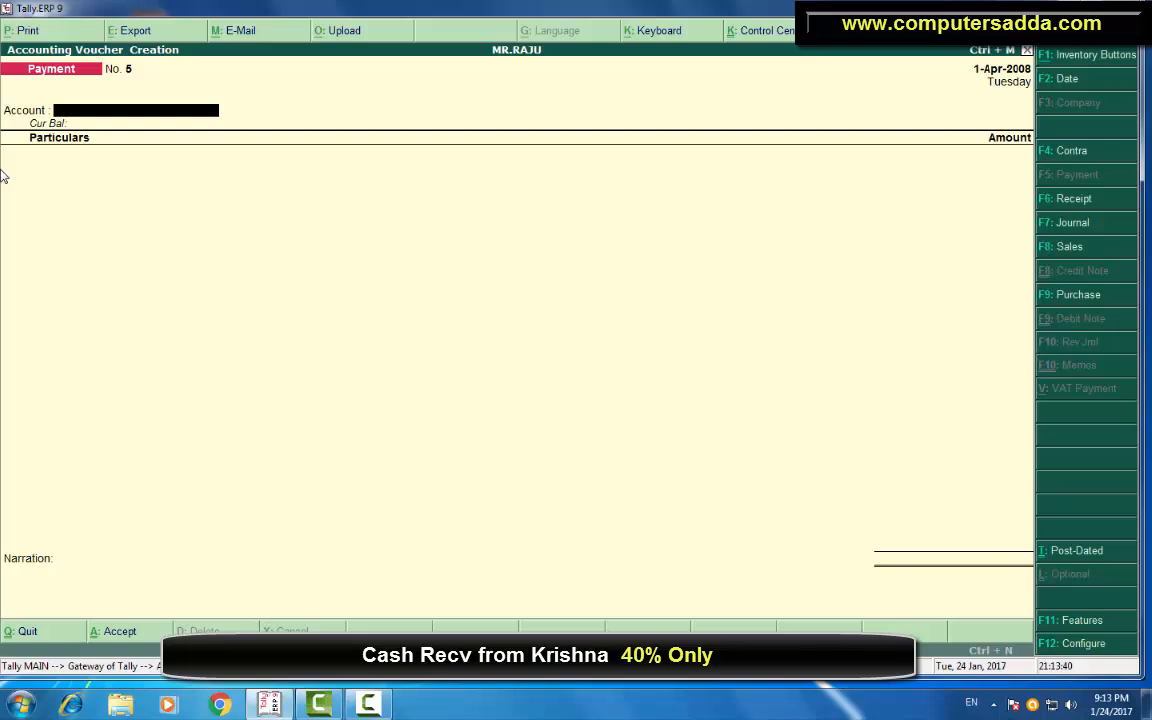
Start a receipt voucher into Cash from the personal ledger listed after FURNICHER.
{"action": "key", "text": "F6"}
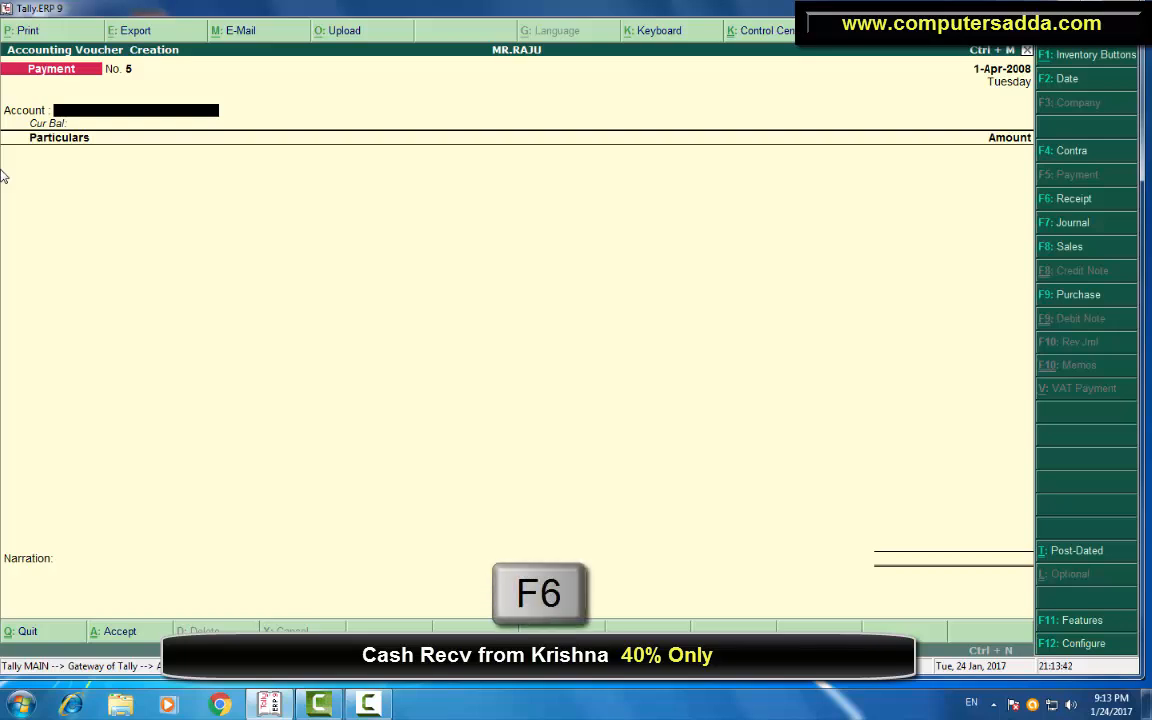
{"action": "key", "text": "Return"}
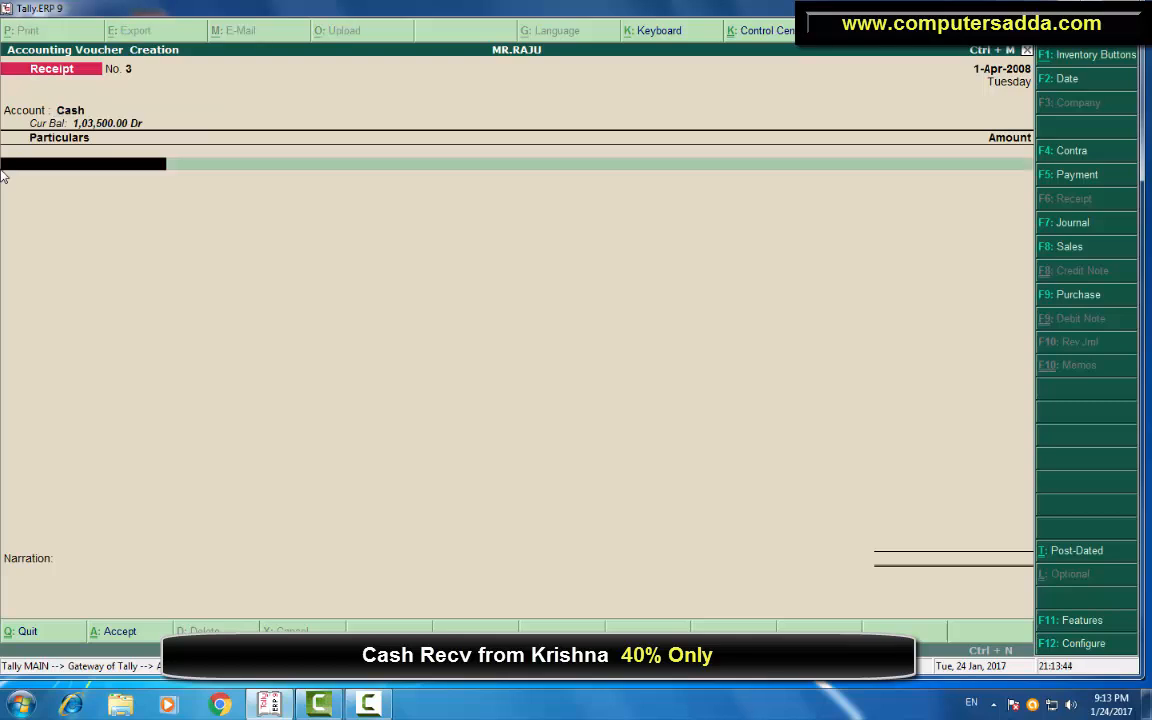
{"action": "type", "text": "K"}
{"action": "key", "text": "Return"}
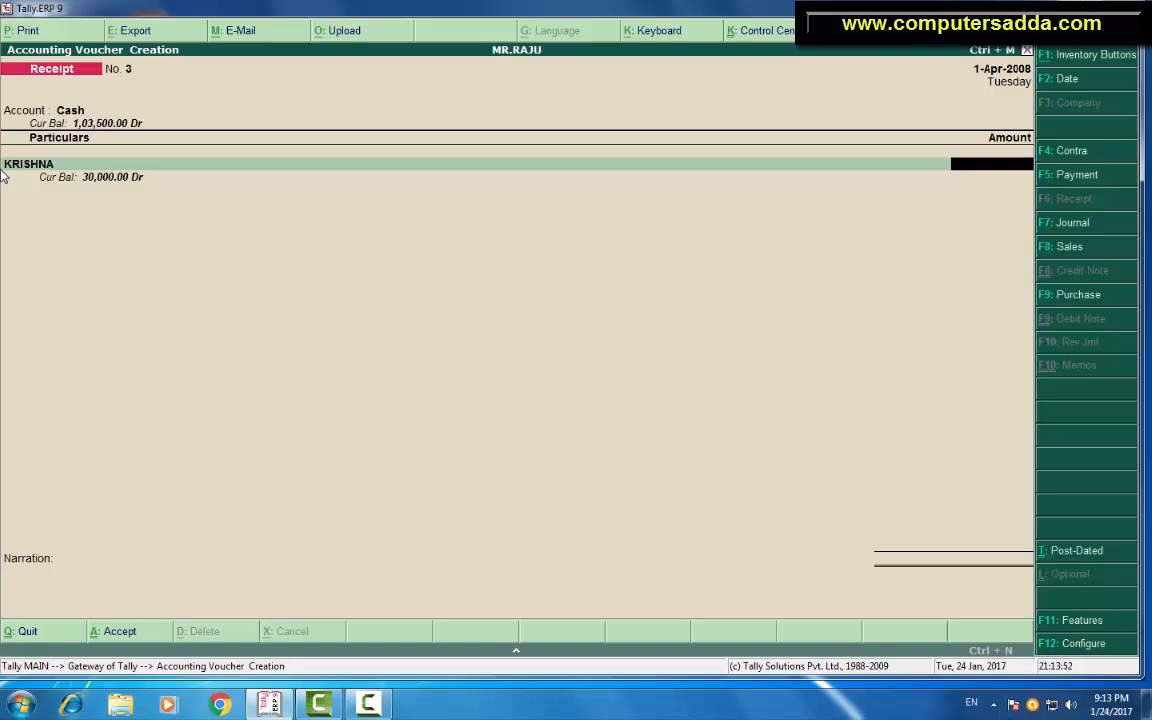
Calculate 30000*40% in the built-in calculator and return to the receipt voucher.
{"action": "key", "text": "ctrl+n"}
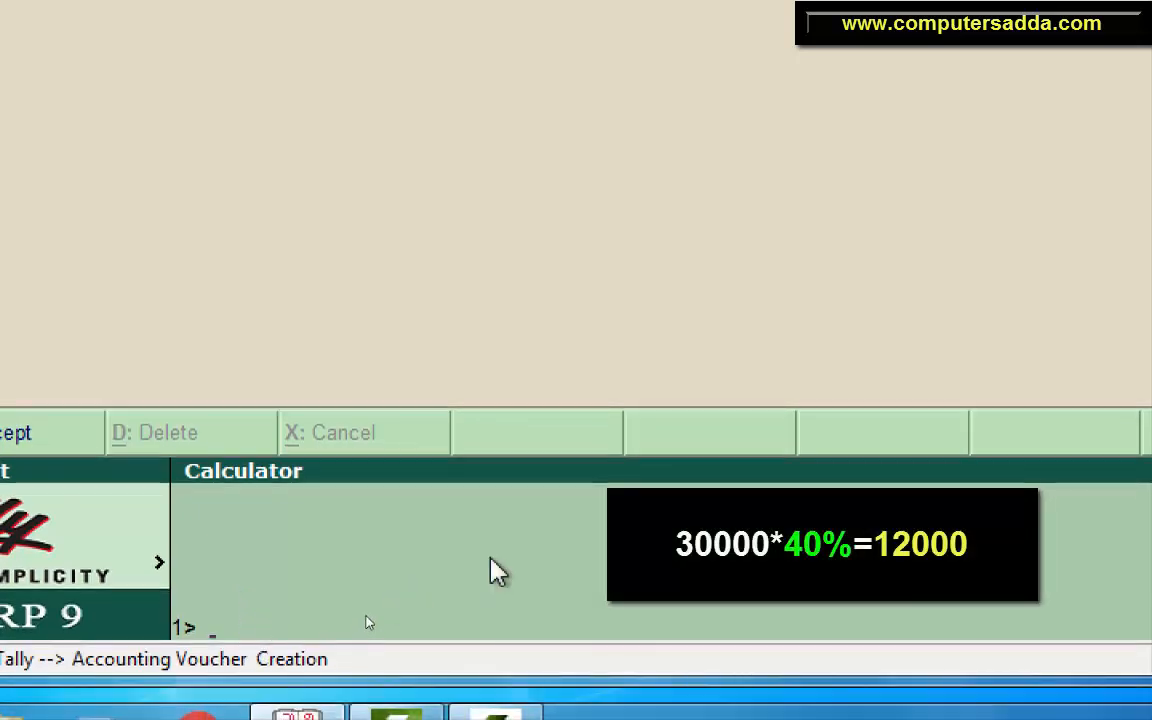
{"action": "type", "text": "30000"}
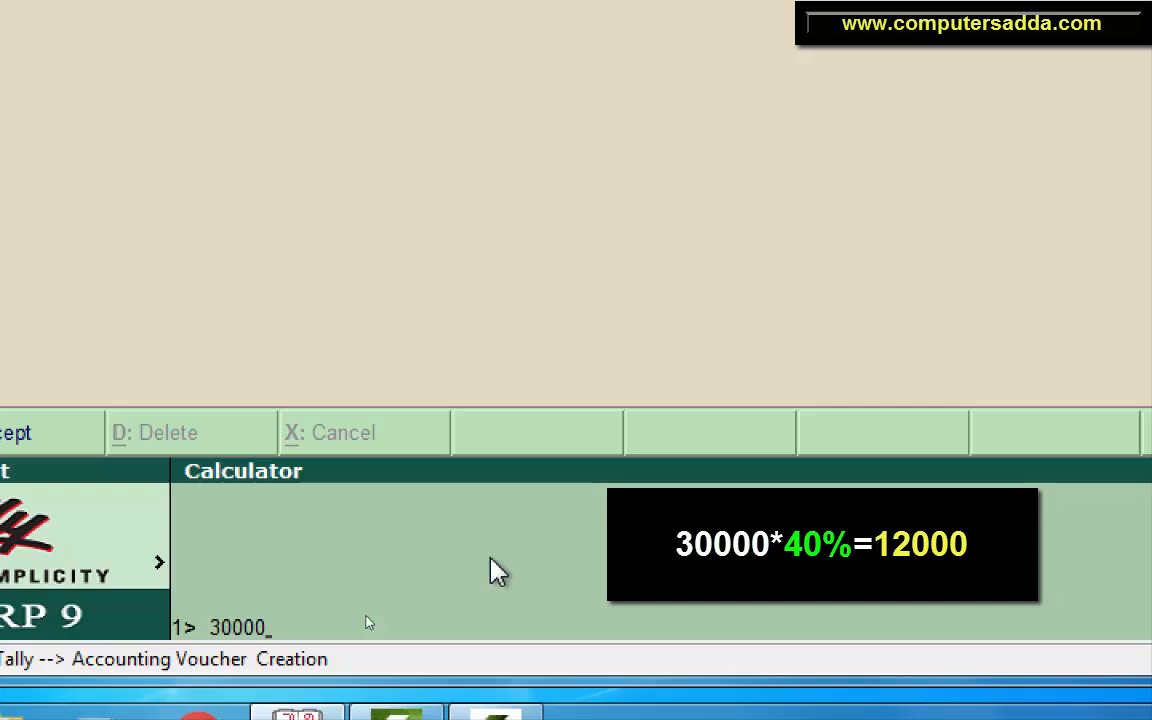
{"action": "type", "text": "*40%"}
{"action": "key", "text": "Return"}
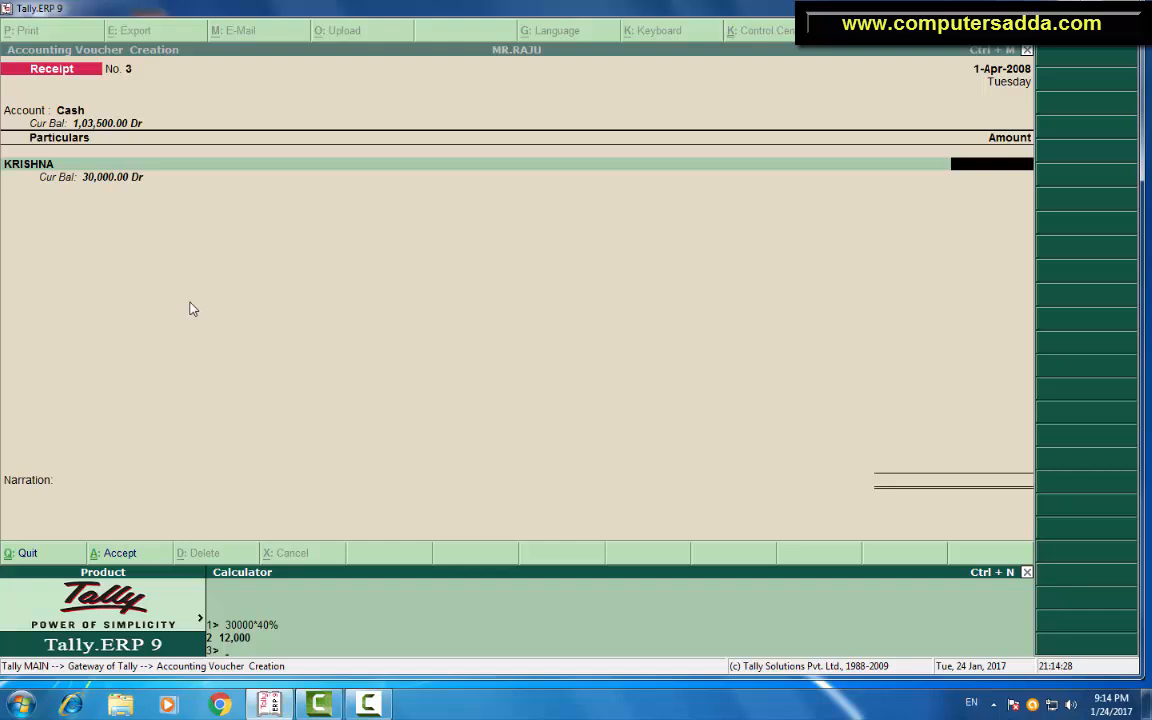
{"action": "key", "text": "ctrl+m"}
Set the receipt amount to 12000 as On Account and save the voucher without a narration.
{"action": "type", "text": "12000"}
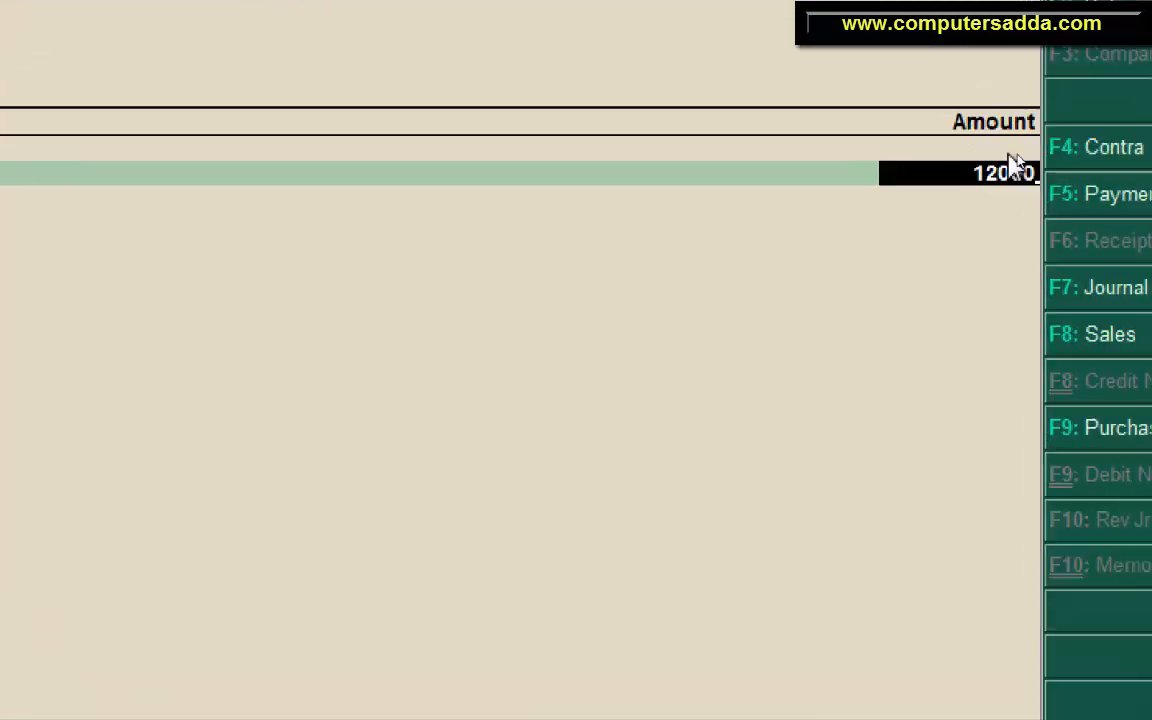
{"action": "key", "text": "Return"}
{"action": "key", "text": "Return"}
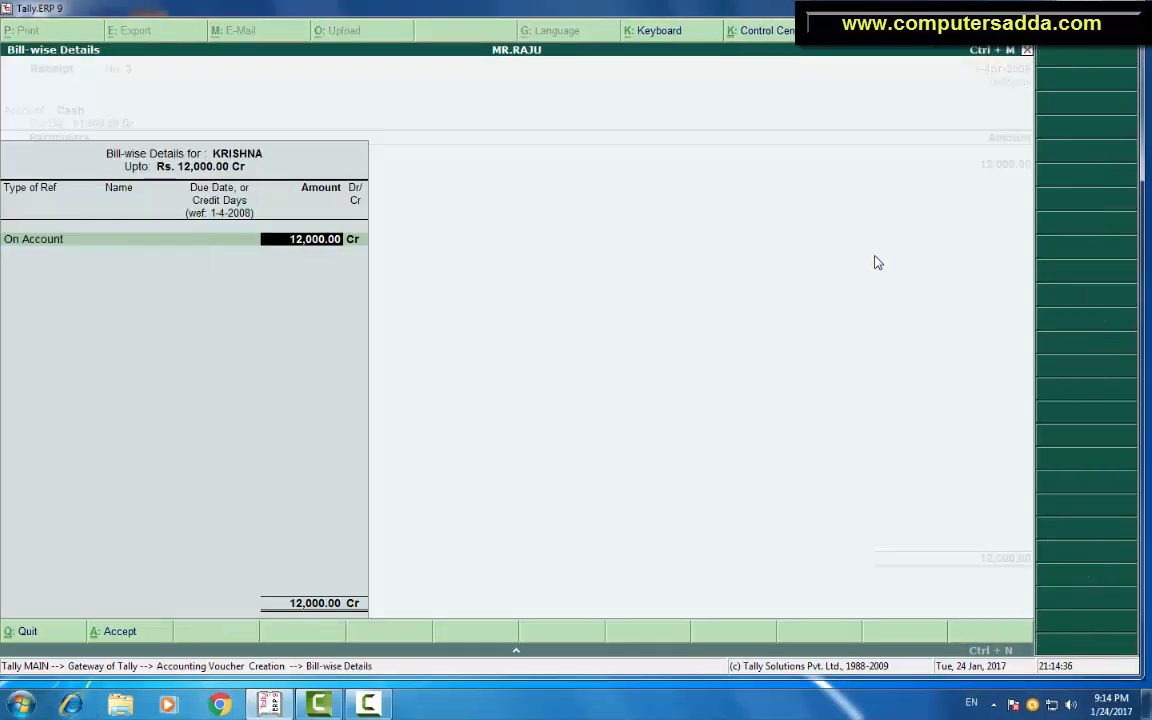
{"action": "key", "text": "Return"}
{"action": "key", "text": "Return"}
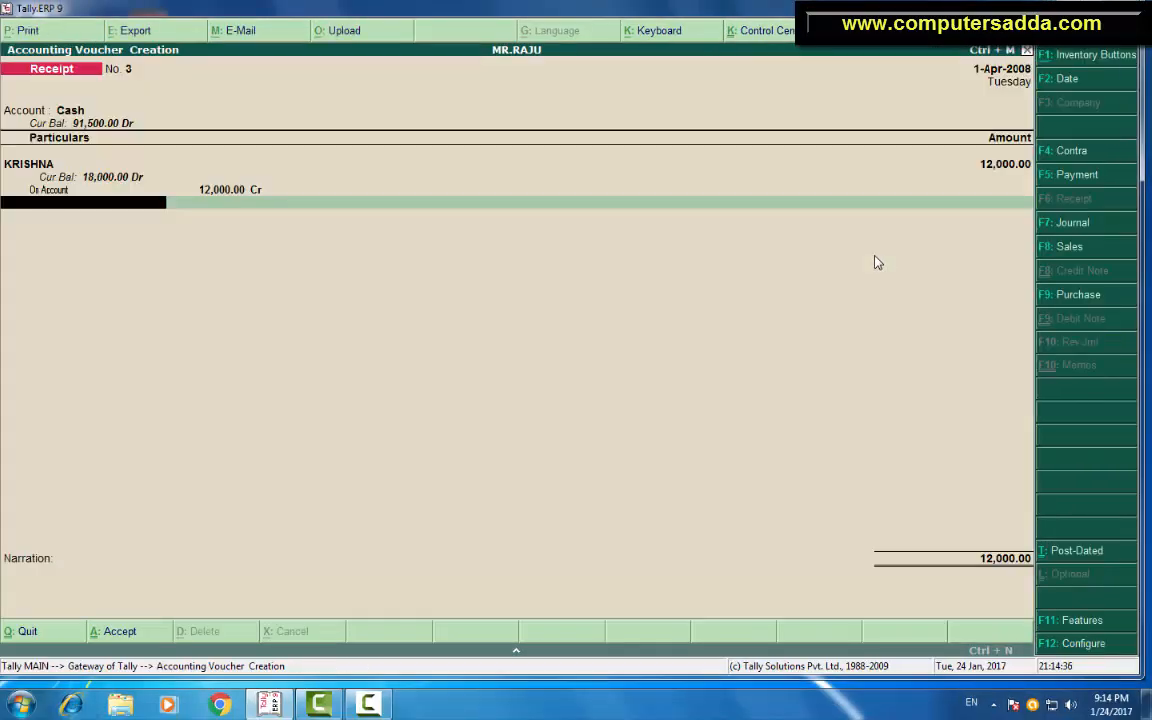
{"action": "key", "text": "Return"}
{"action": "key", "text": "Return"}
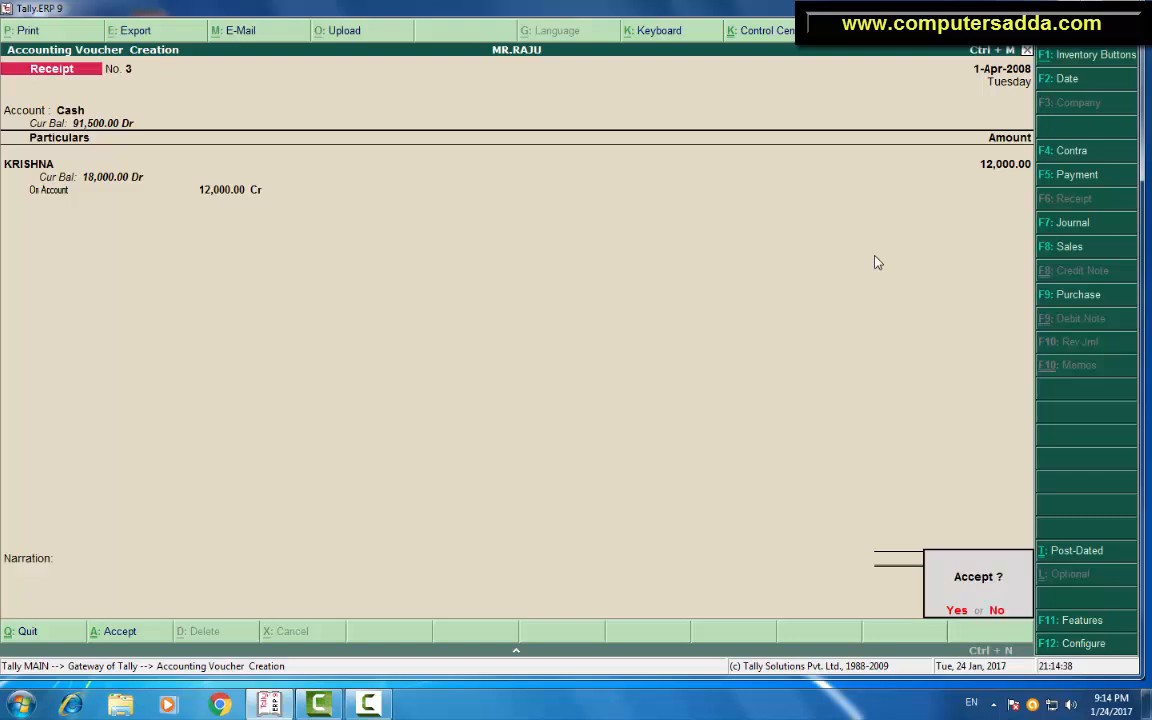
{"action": "key", "text": "Return"}
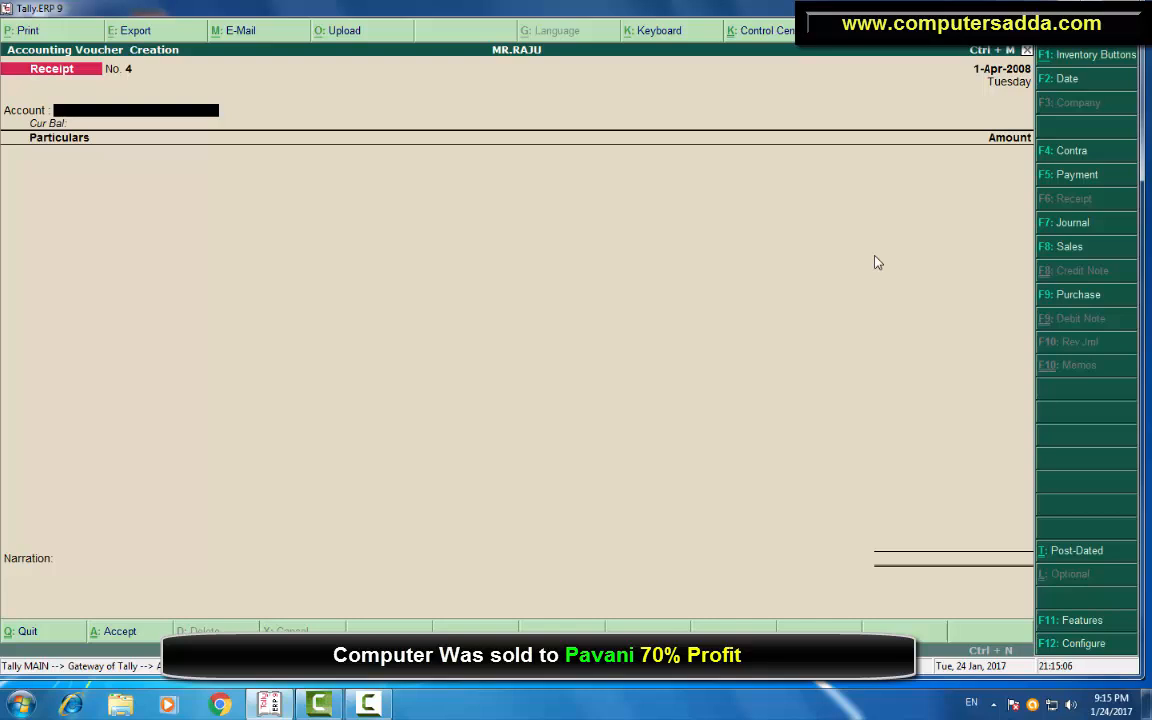
Start a journal voucher with the personal ledger listed after OFFICE EXPNS as the debit account.
{"action": "key", "text": "F7"}
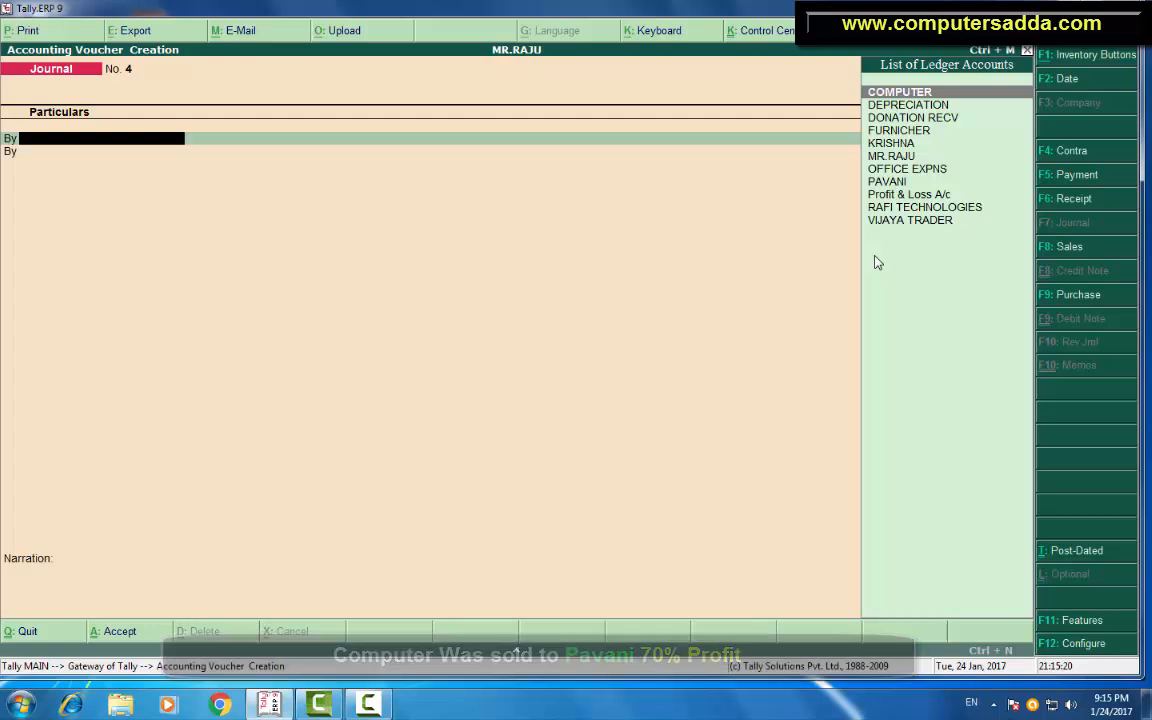
{"action": "type", "text": "Pa"}
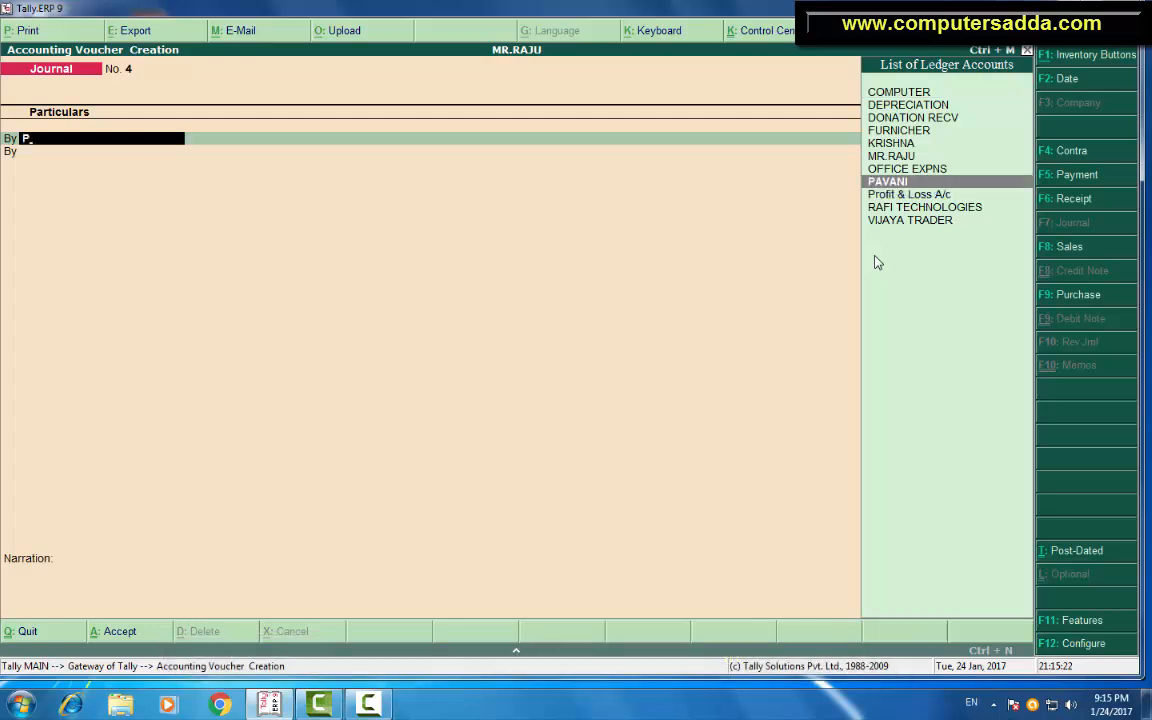
{"action": "key", "text": "Return"}
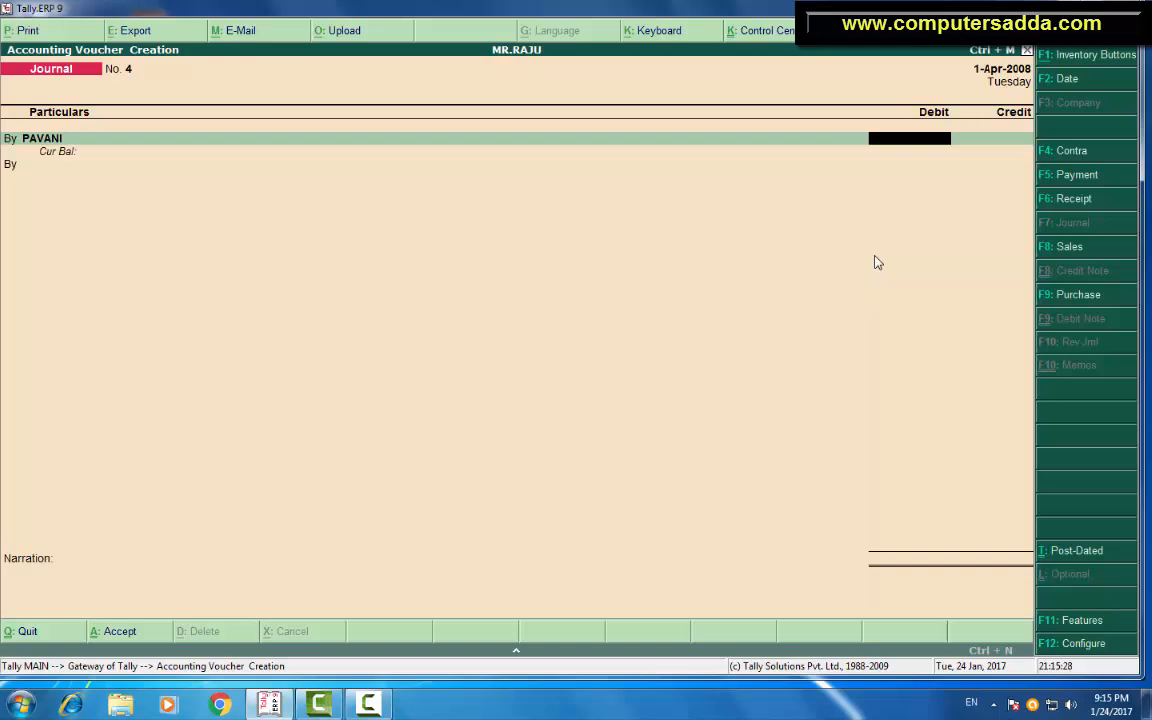
Calculate the computer's depreciated value as 22000-2500 in the built-in calculator.
{"action": "key", "text": "ctrl+n"}
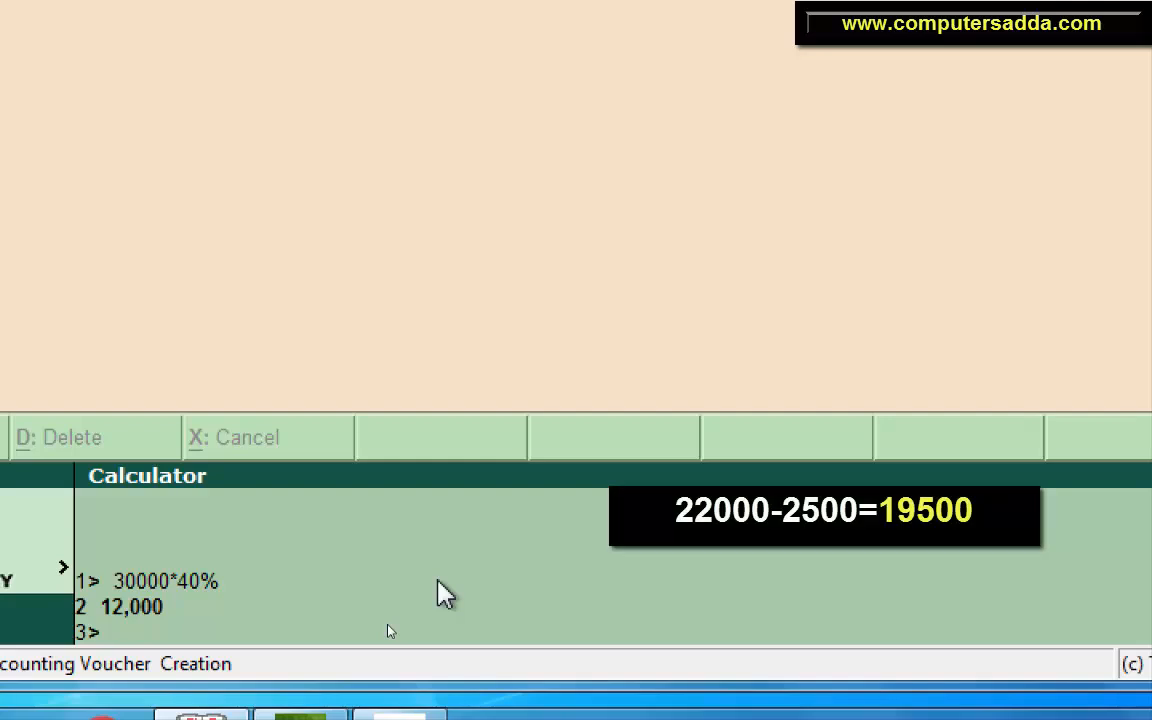
{"action": "type", "text": "22000"}
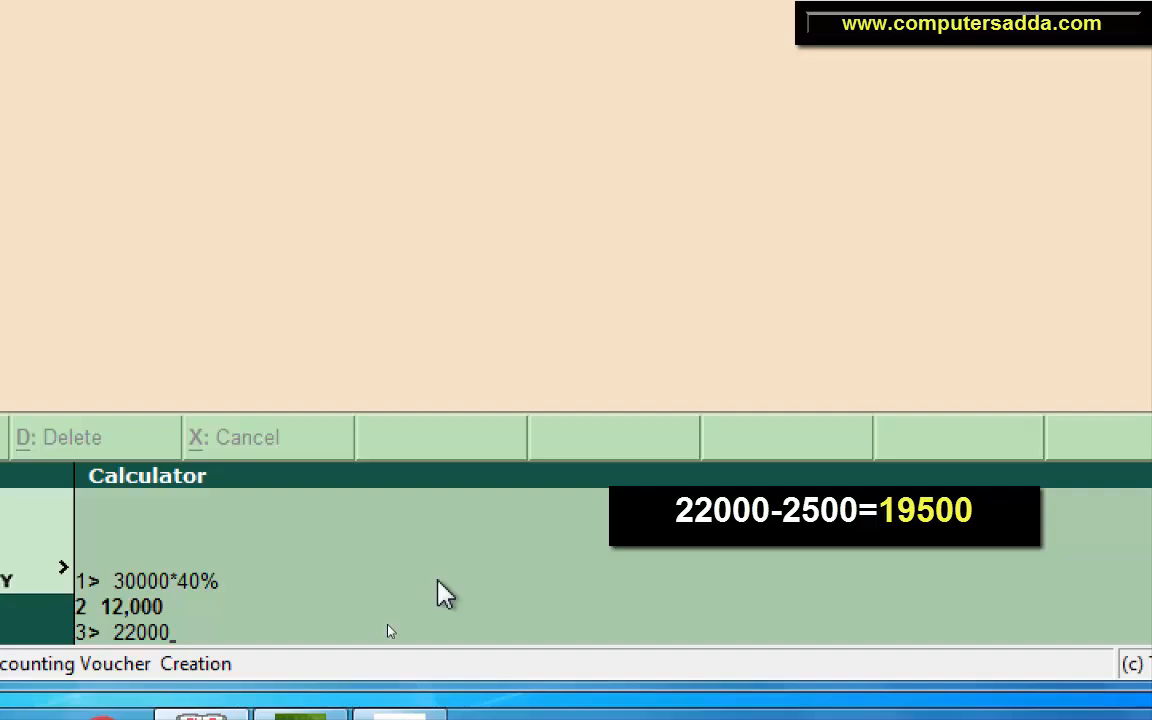
{"action": "type", "text": "-2500"}
{"action": "key", "text": "Return"}
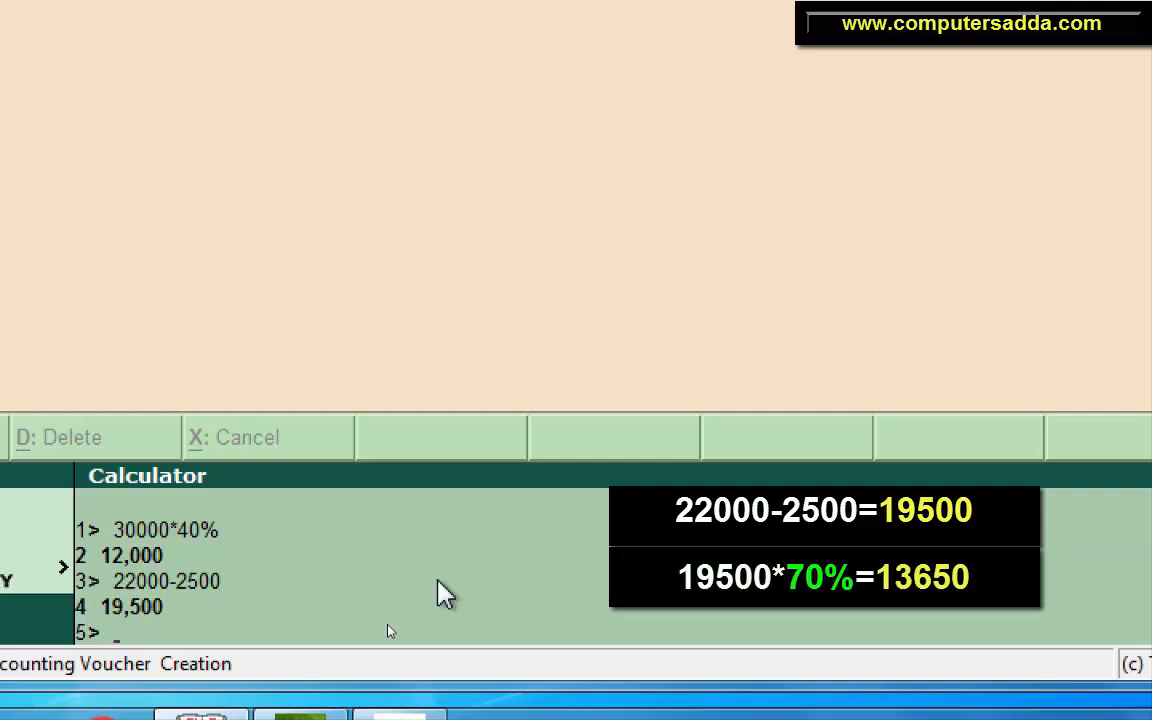
Calculate the profit as 19500*70% and the sale price as 19500+13650, and return to the journal voucher.
{"action": "type", "text": "19500*7"}
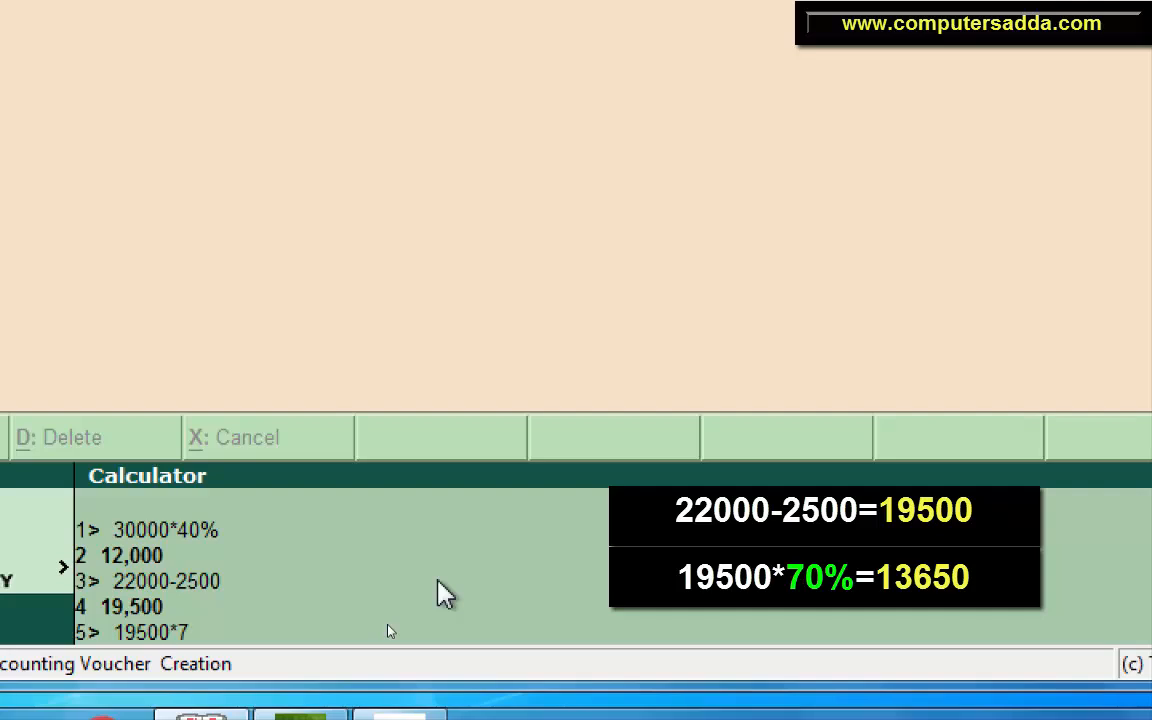
{"action": "type", "text": "0%"}
{"action": "key", "text": "Return"}
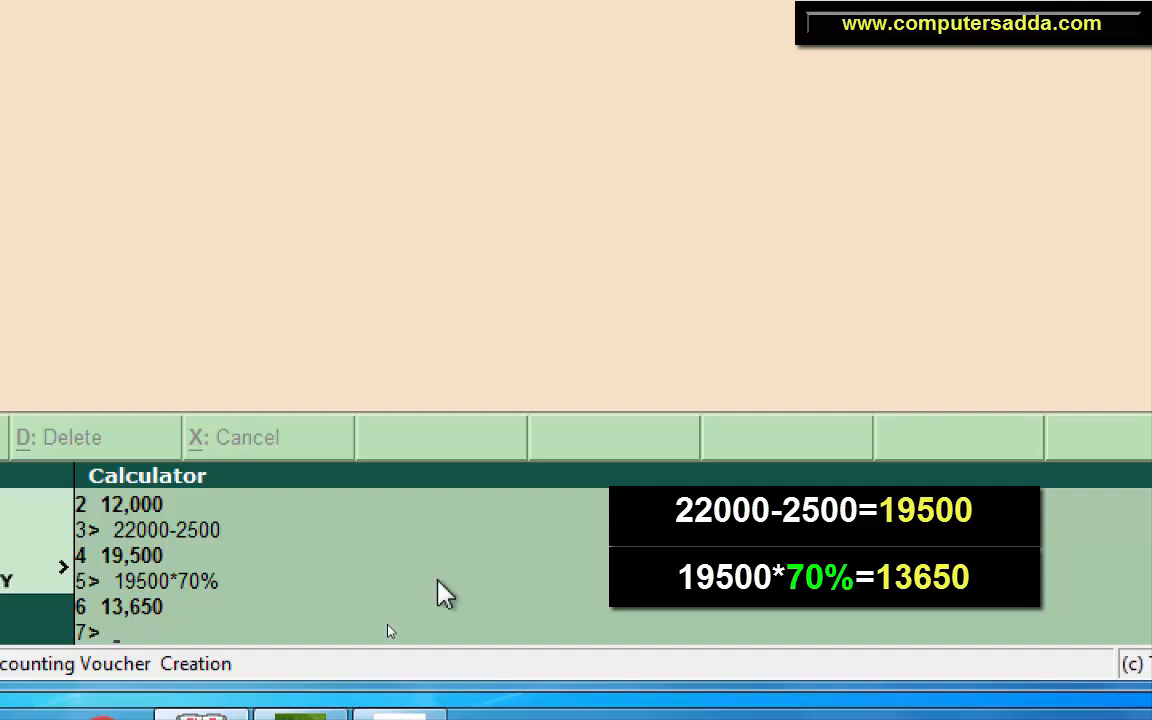
{"action": "type", "text": "19500"}
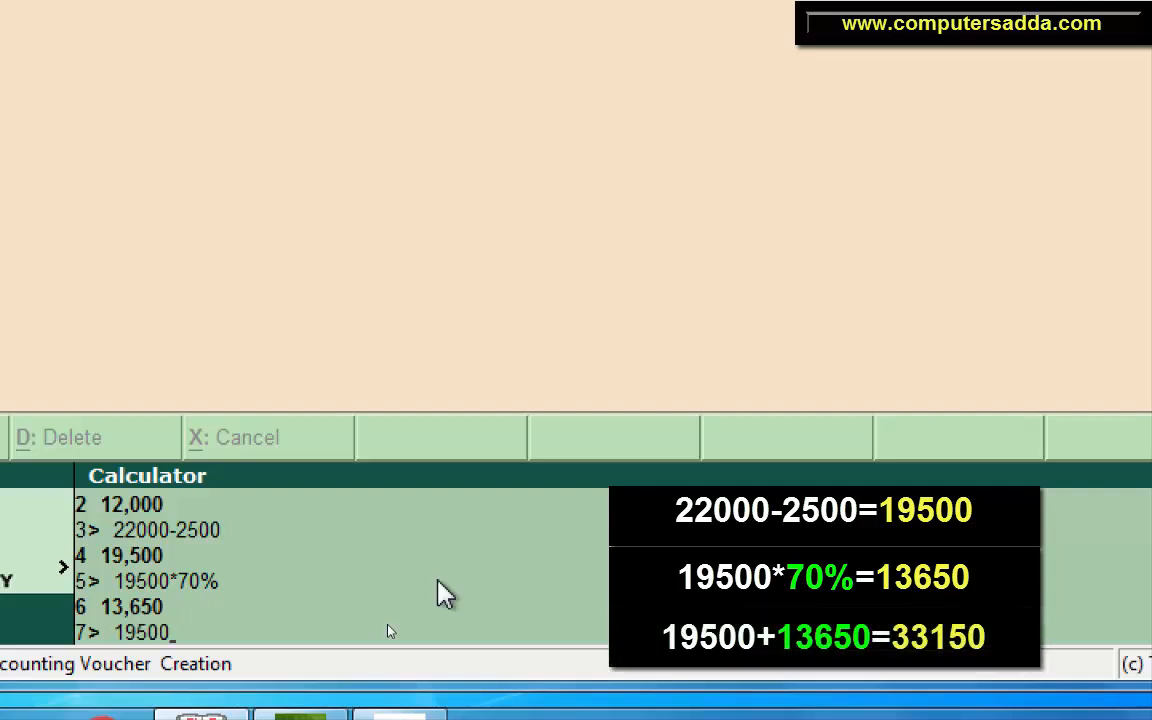
{"action": "type", "text": "+13650"}
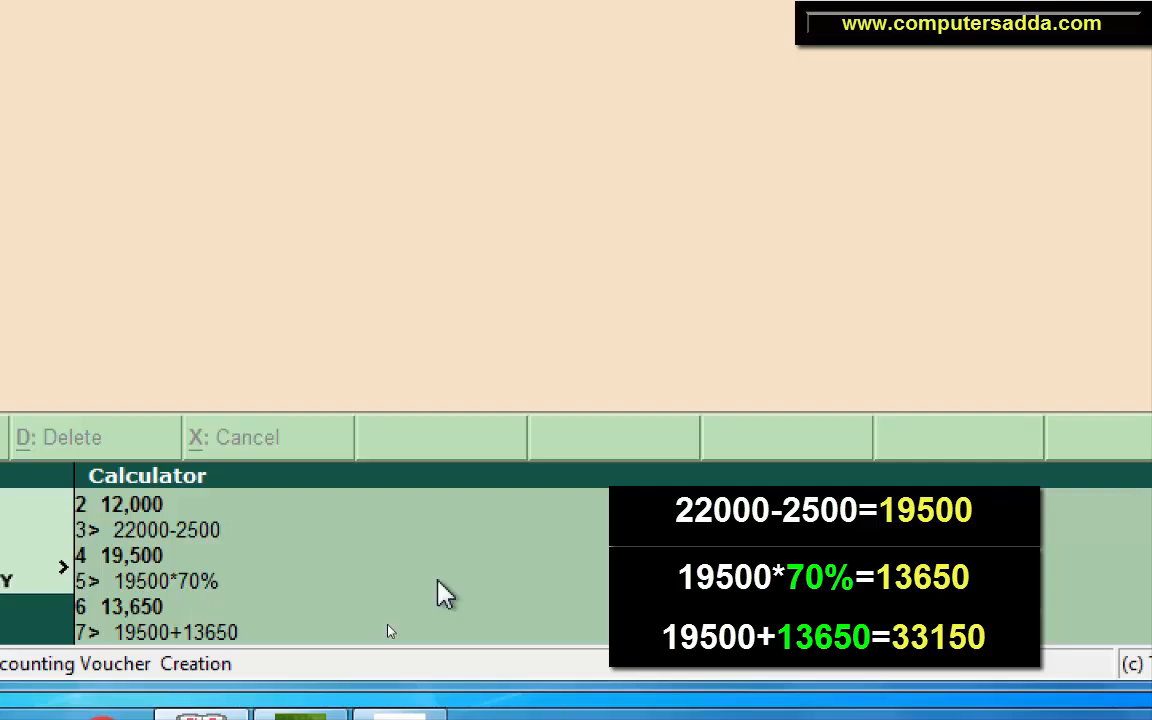
{"action": "key", "text": "Return"}
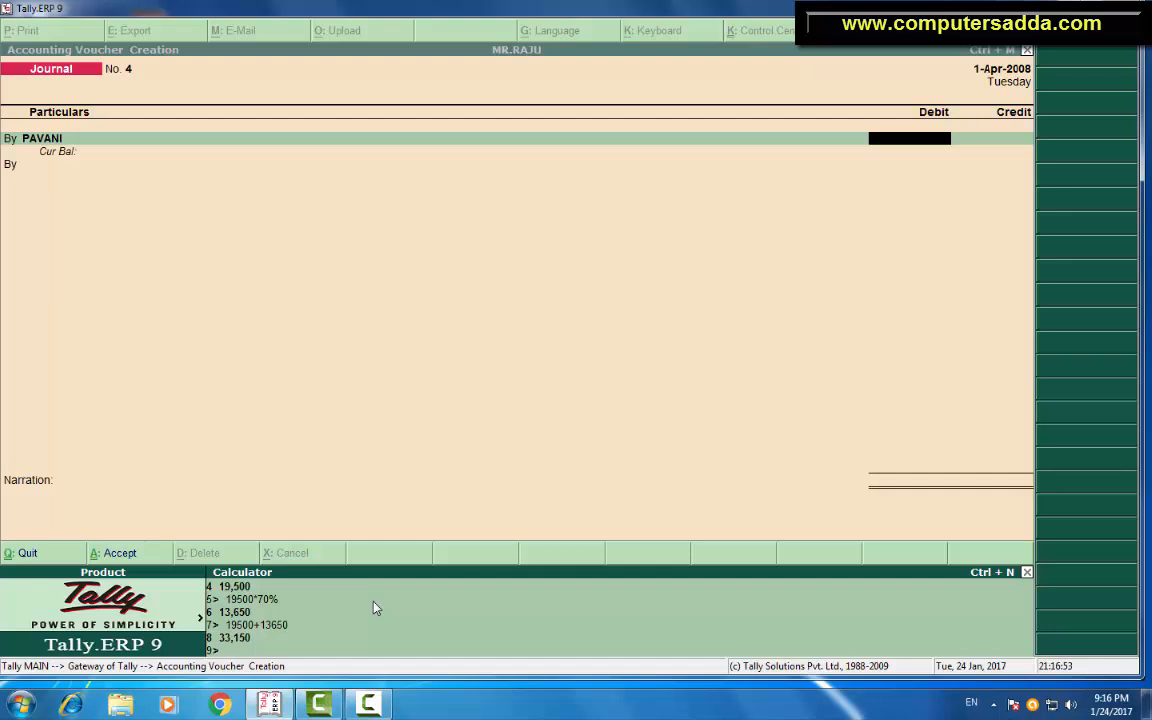
{"action": "key", "text": "ctrl+m"}
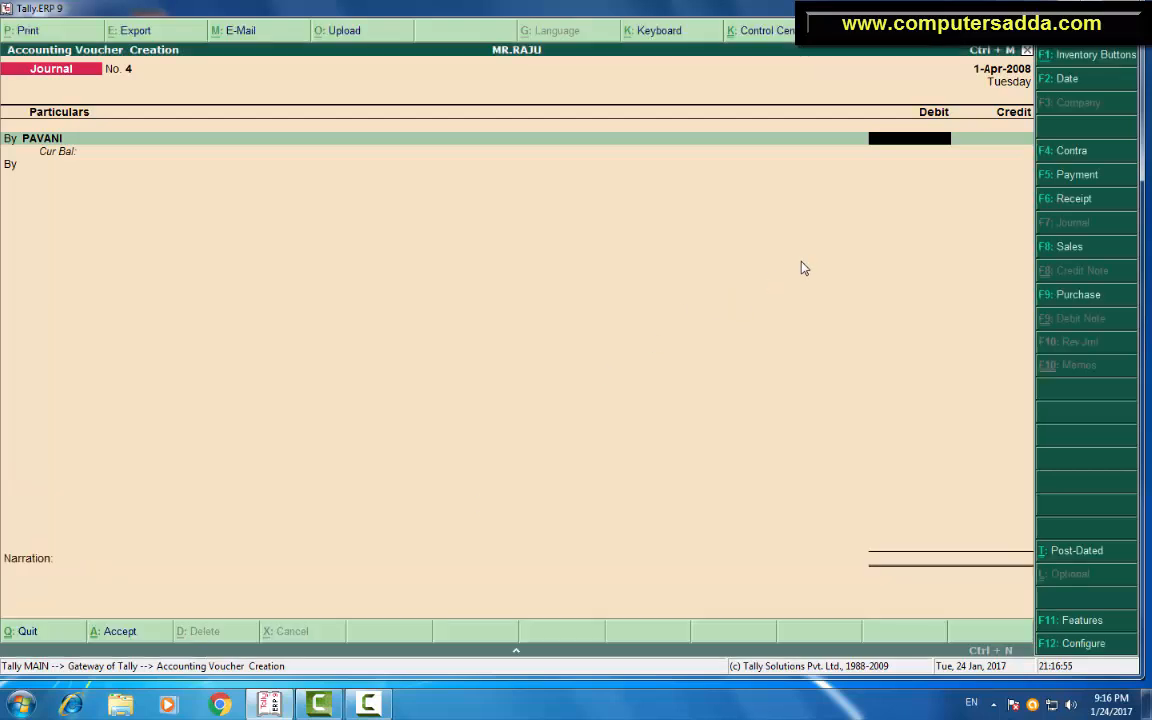
Set the journal's debit amount to 33,150 and allocate it as On Account.
{"action": "type", "text": "33,150"}
{"action": "key", "text": "Return"}
{"action": "key", "text": "Return"}
{"action": "key", "text": "Return"}
{"action": "key", "text": "Return"}
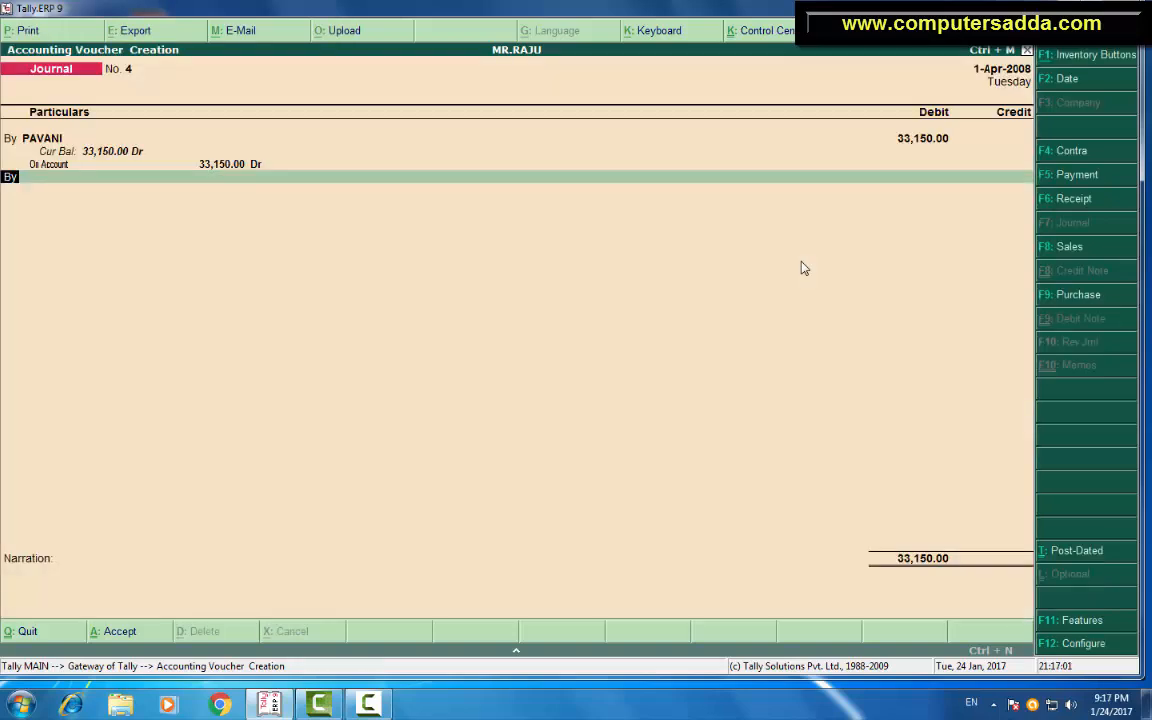
Credit the COMPUTER ledger with 33,150 and save the journal voucher without a narration.
{"action": "type", "text": "t"}
{"action": "key", "text": "Return"}
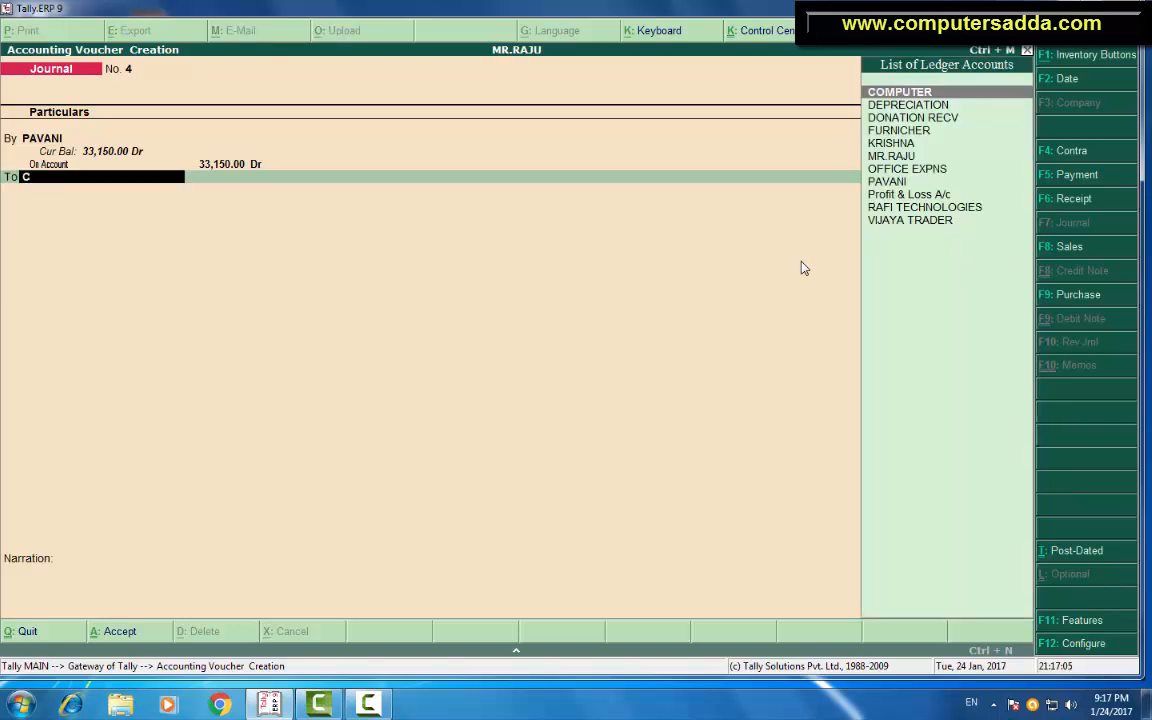
{"action": "key", "text": "Return"}
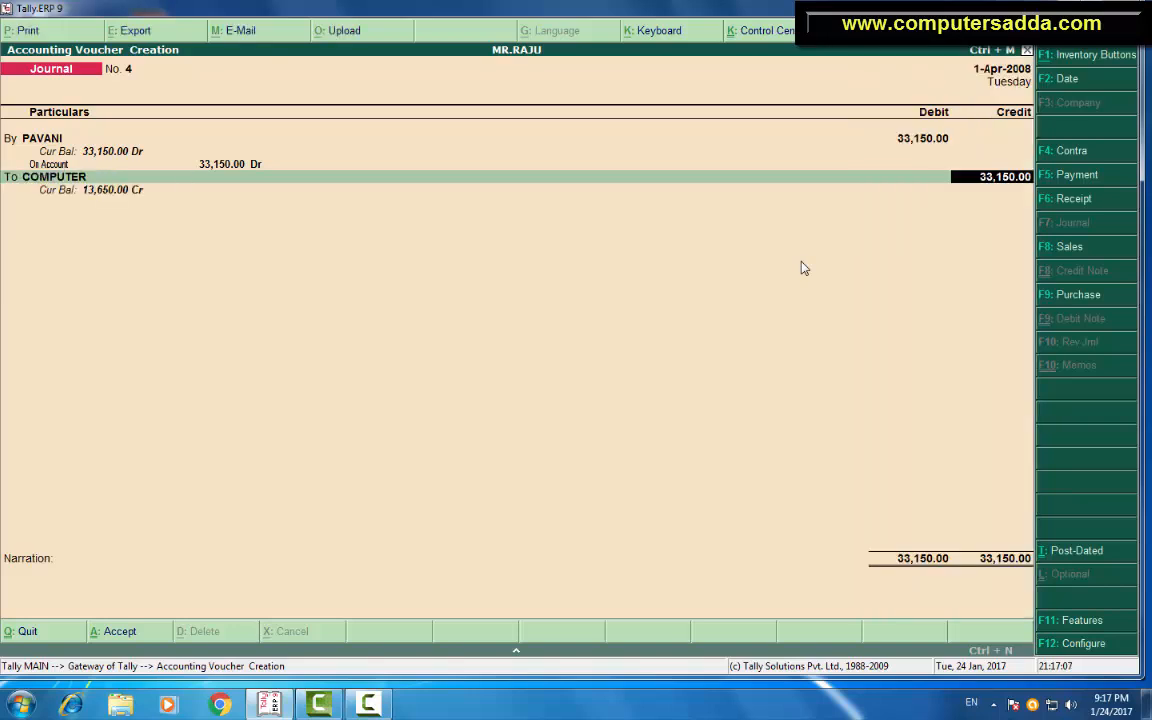
{"action": "key", "text": "Return"}
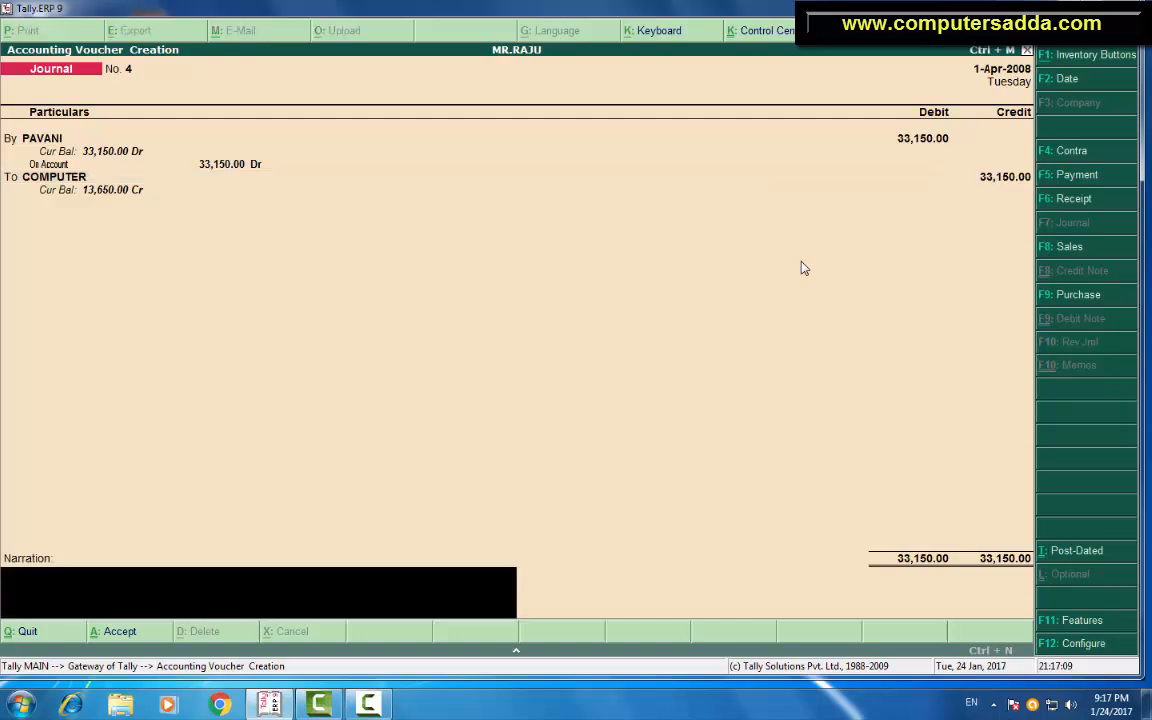
{"action": "key", "text": "Return"}
{"action": "key", "text": "Return"}
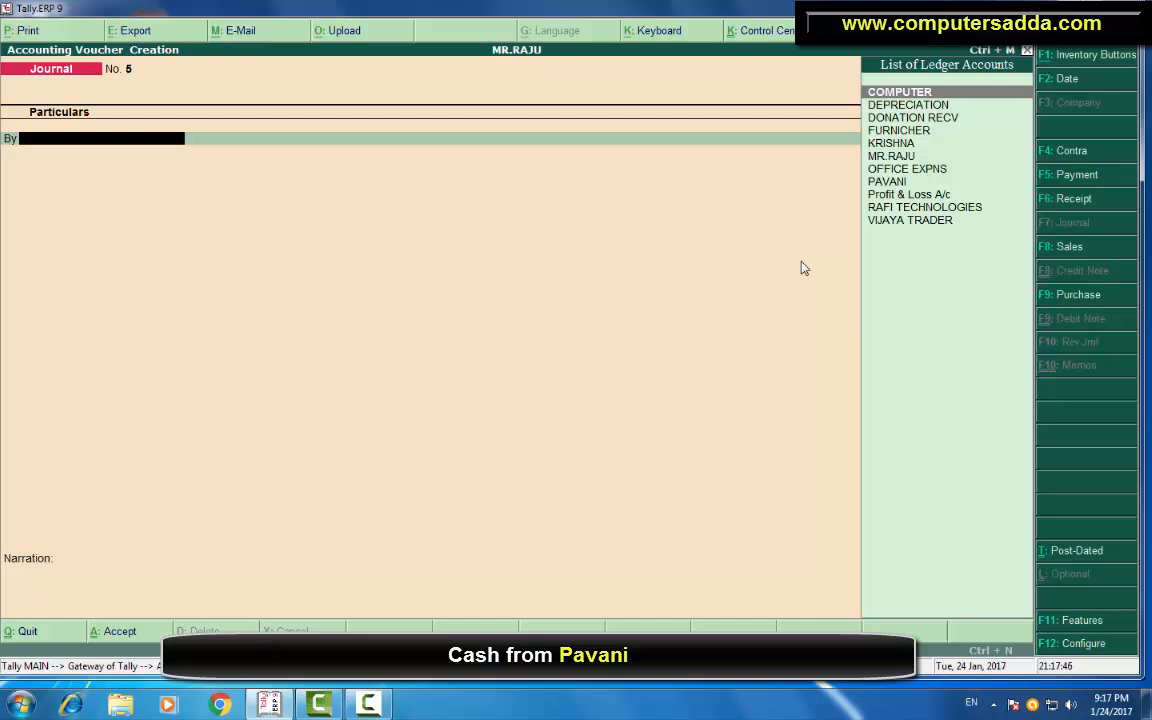
Start a receipt voucher into the Cash account from the personal ledger listed after OFFICE EXPNS.
{"action": "key", "text": "F6"}
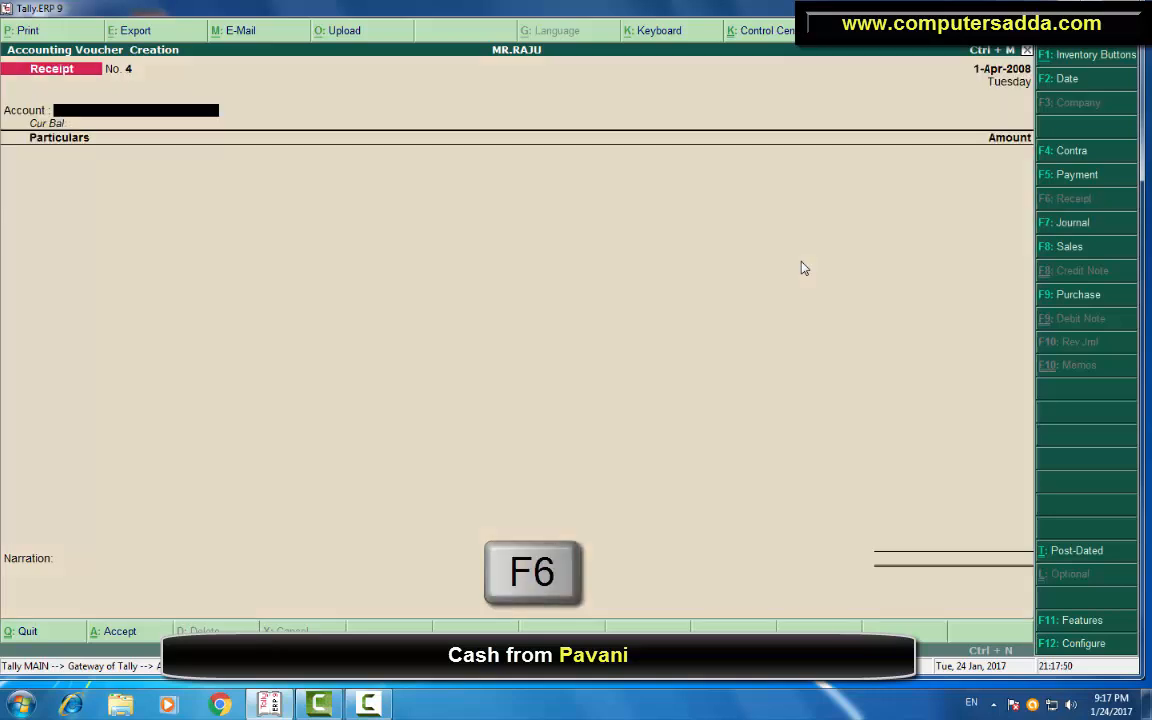
{"action": "key", "text": "Return"}
{"action": "type", "text": "P"}
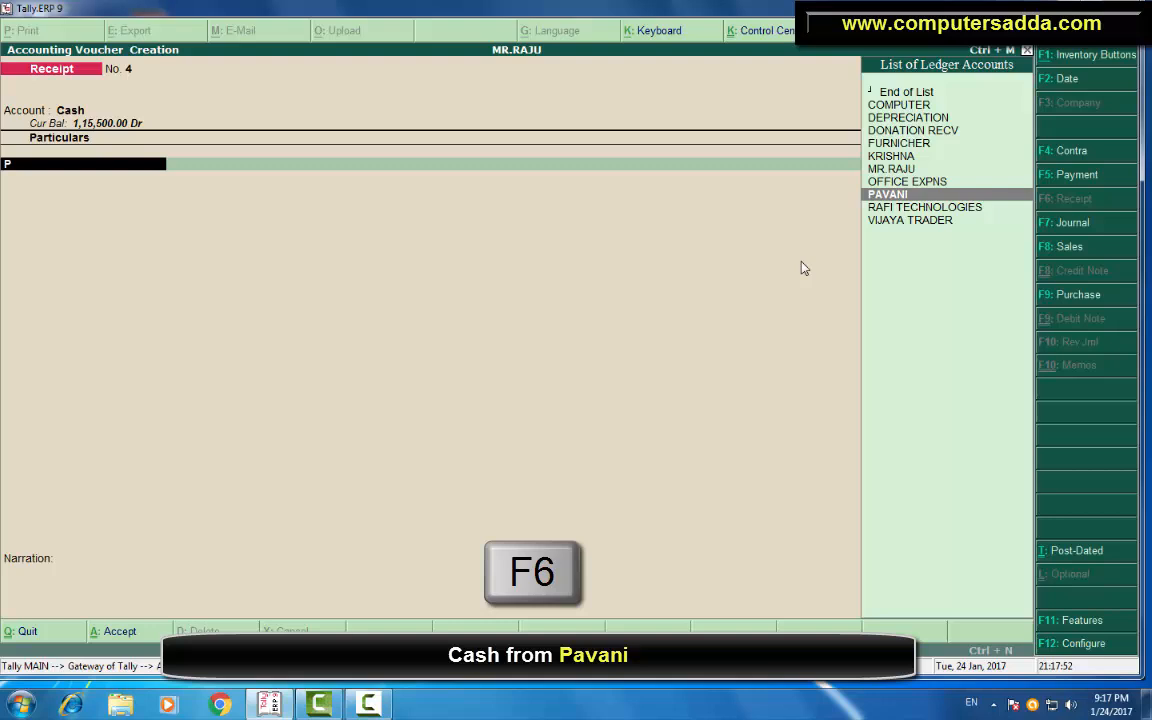
{"action": "key", "text": "Return"}
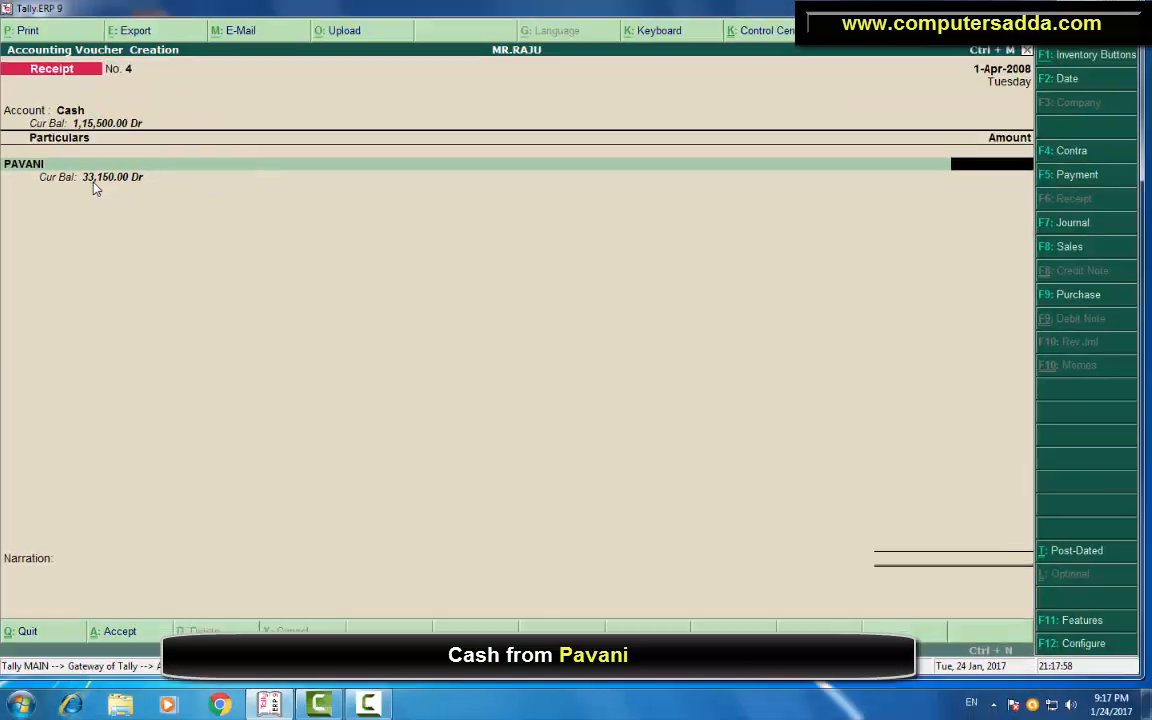
Set the receipt amount to 33150 as On Account and save the voucher without a narration.
{"action": "type", "text": "33150"}
{"action": "key", "text": "Return"}
{"action": "key", "text": "Return"}
{"action": "key", "text": "Return"}
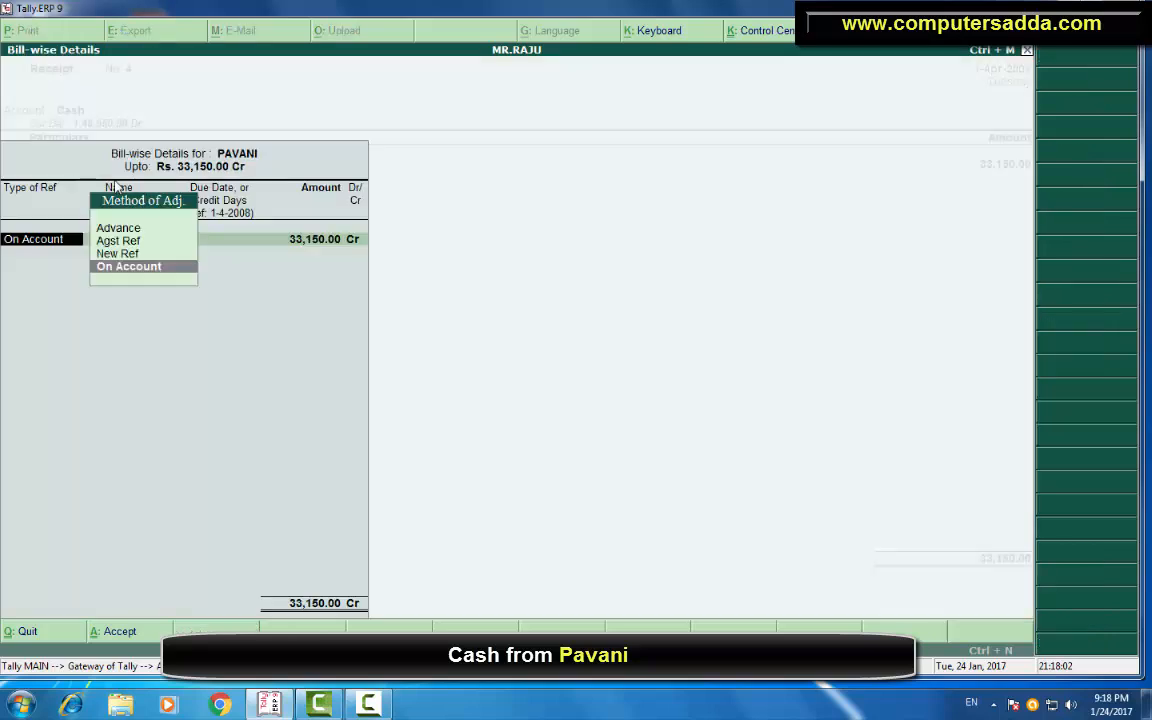
{"action": "key", "text": "Return"}
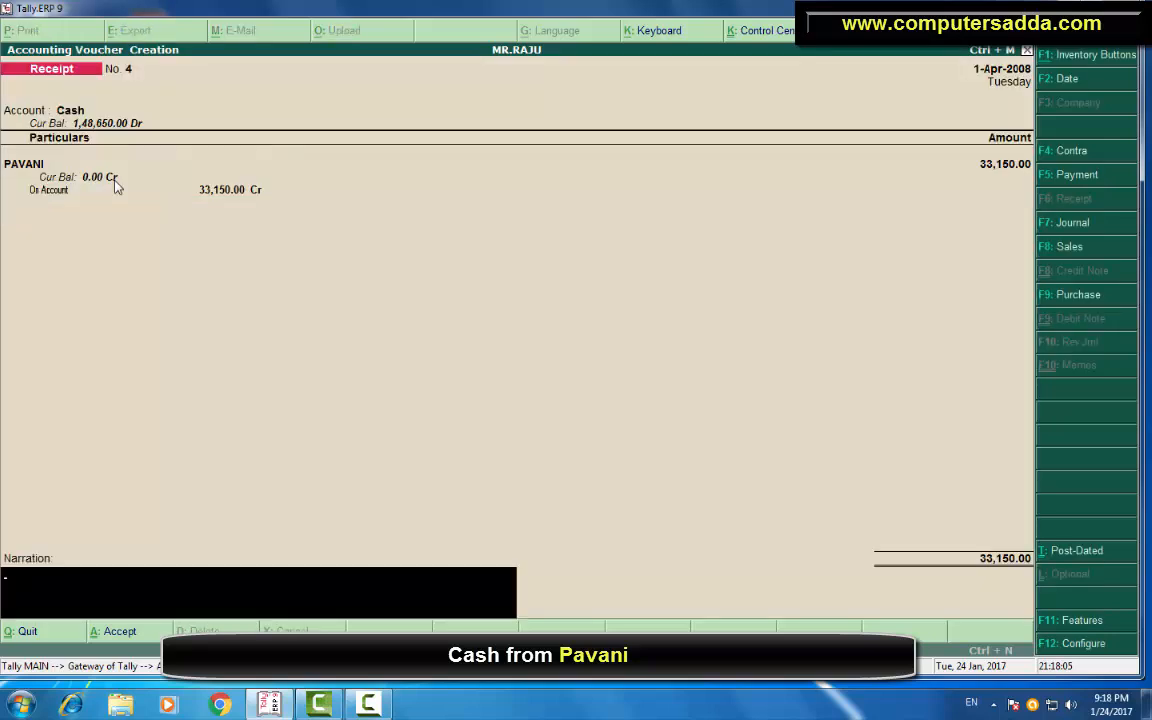
{"action": "key", "text": "Return"}
{"action": "key", "text": "Return"}
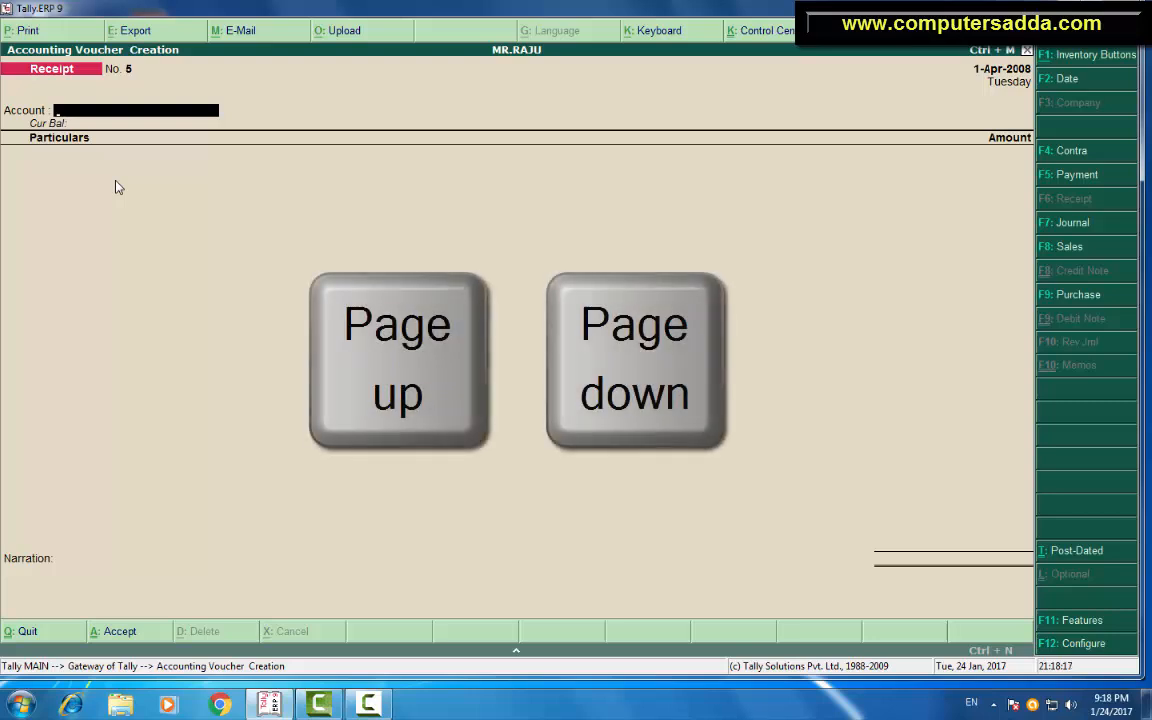
Browse back through the previously saved vouchers and return to the blank receipt voucher.
{"action": "key", "text": "Page_Up"}
{"action": "key", "text": "Page_Up"}
{"action": "key", "text": "Page_Down"}
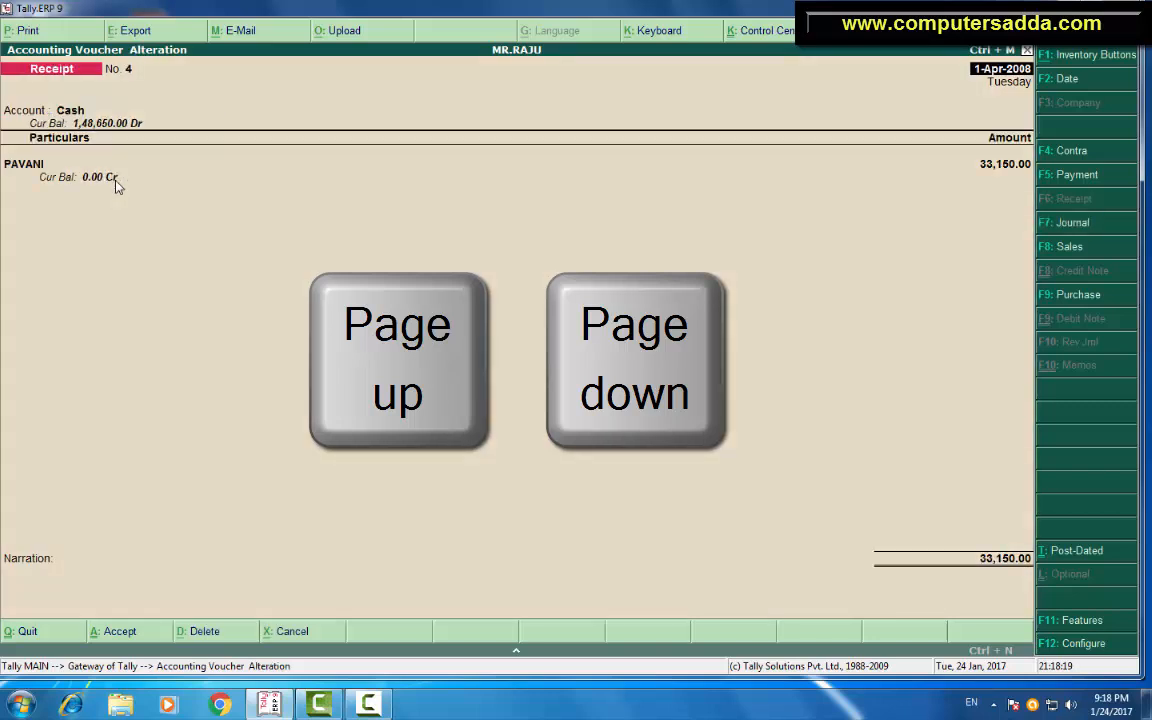
{"action": "key", "text": "Page_Down"}
{"action": "key", "text": "Page_Up"}
{"action": "key", "text": "Page_Up"}
{"action": "key", "text": "Page_Up"}
{"action": "key", "text": "Page_Down"}
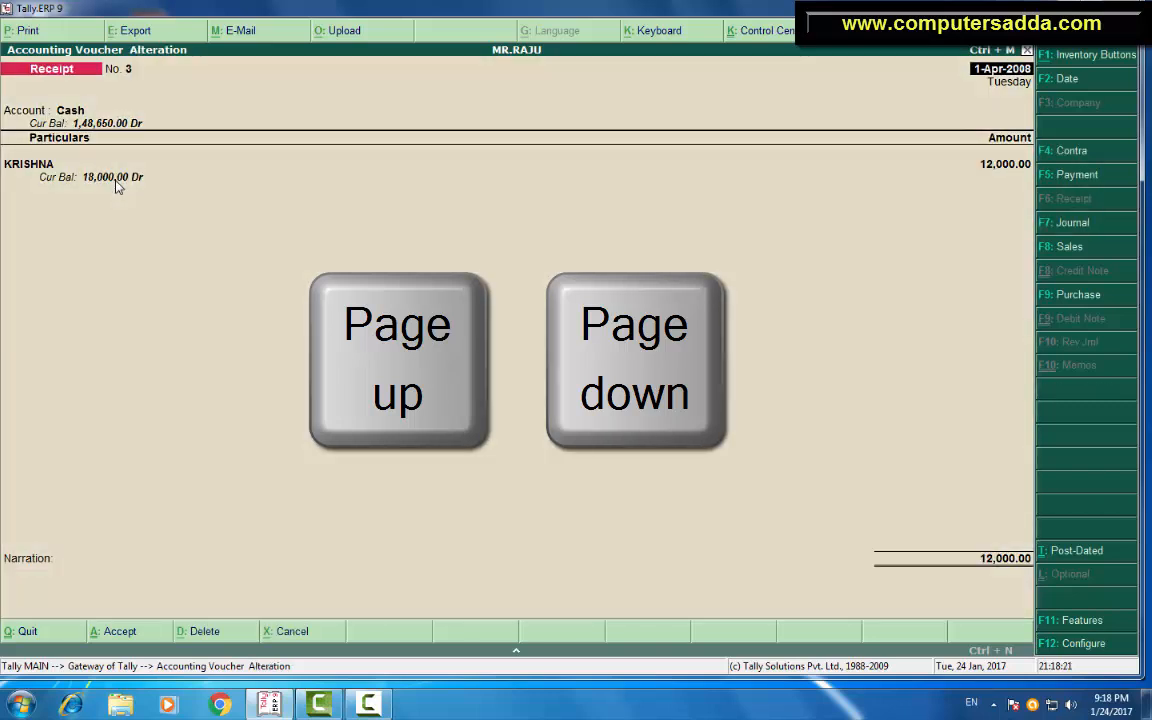
{"action": "key", "text": "Page_Down"}
{"action": "key", "text": "Page_Down"}
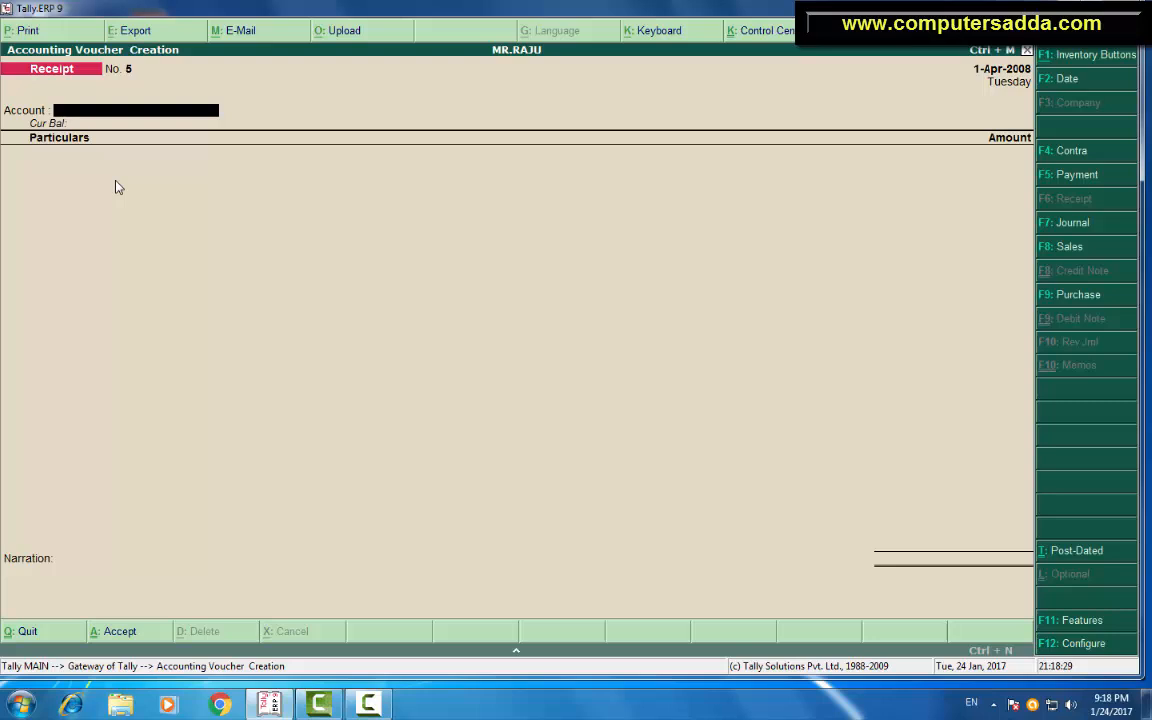
Leave voucher entry and open the company's Balance Sheet to review liabilities and assets.
{"action": "key", "text": "Escape"}
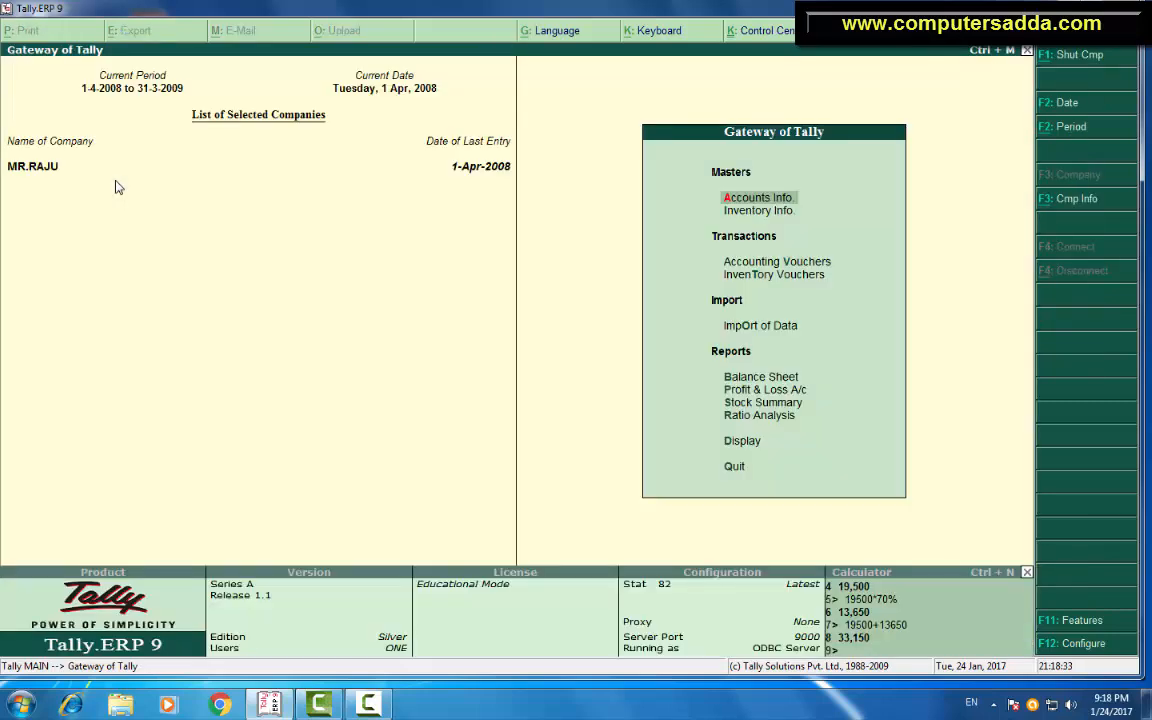
{"action": "key", "text": "Down"}
{"action": "key", "text": "Down"}
{"action": "key", "text": "Down"}
{"action": "key", "text": "Down"}
{"action": "key", "text": "Down"}
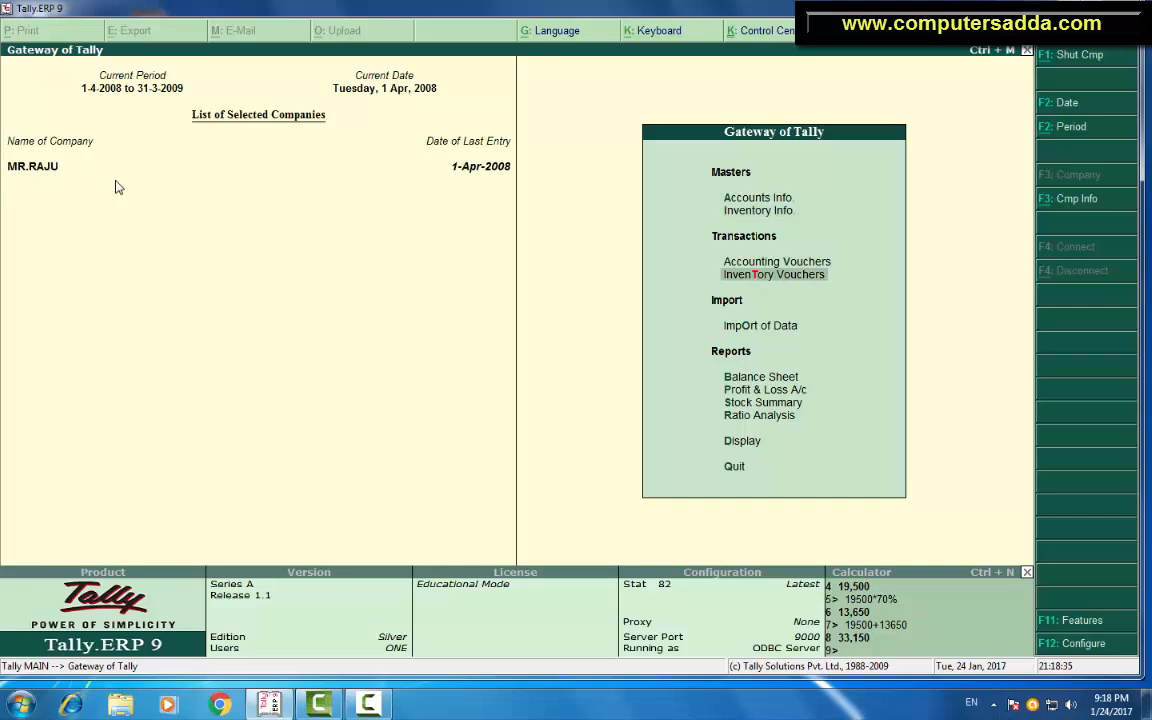
{"action": "key", "text": "Return"}
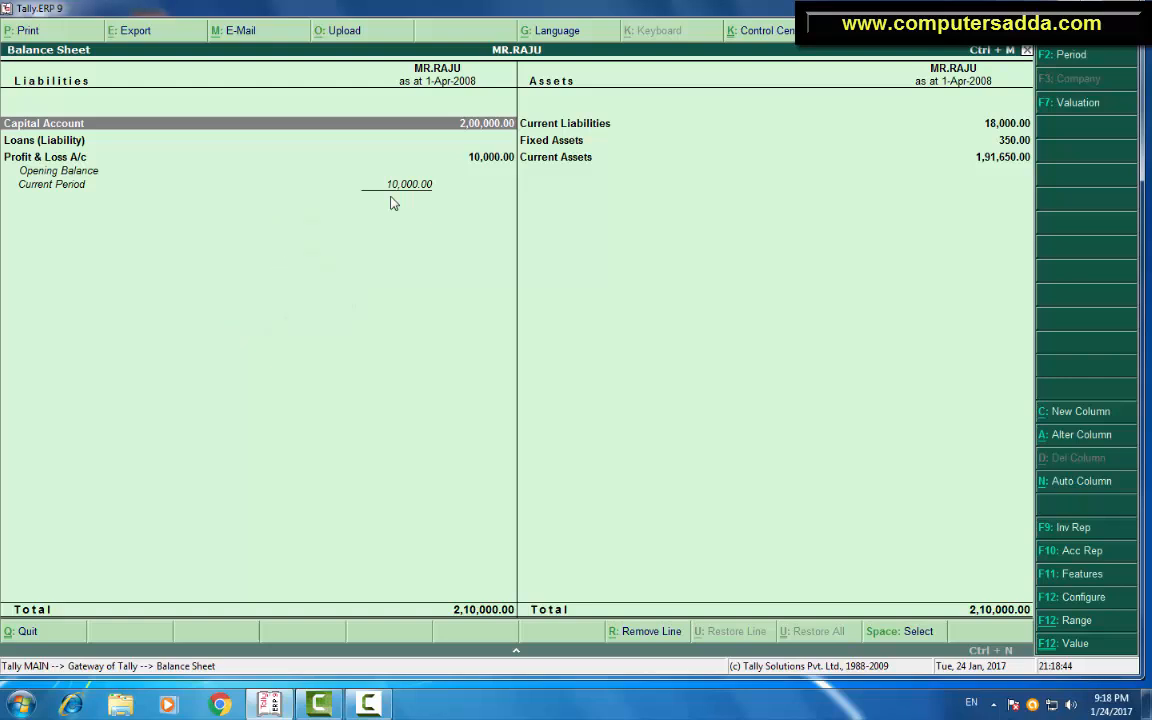
Close the Balance Sheet and display the Cash/Bank Summary from the account books.
{"action": "key", "text": "Escape"}
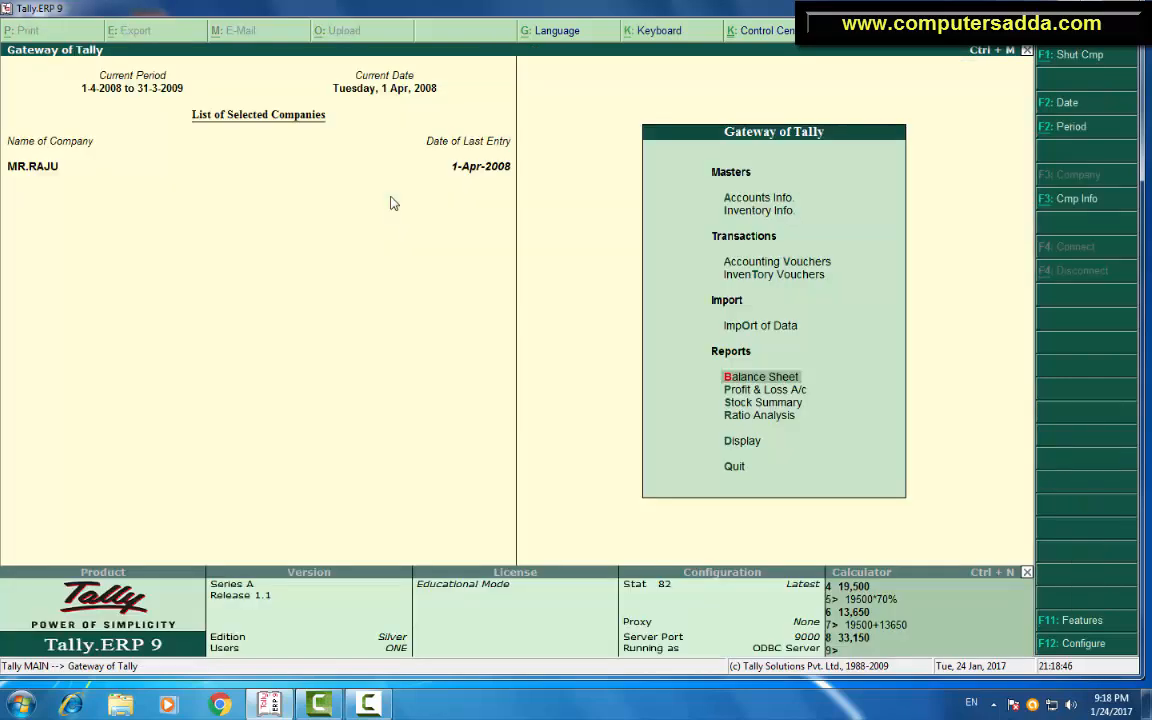
{"action": "key", "text": "Down"}
{"action": "key", "text": "Down"}
{"action": "key", "text": "Down"}
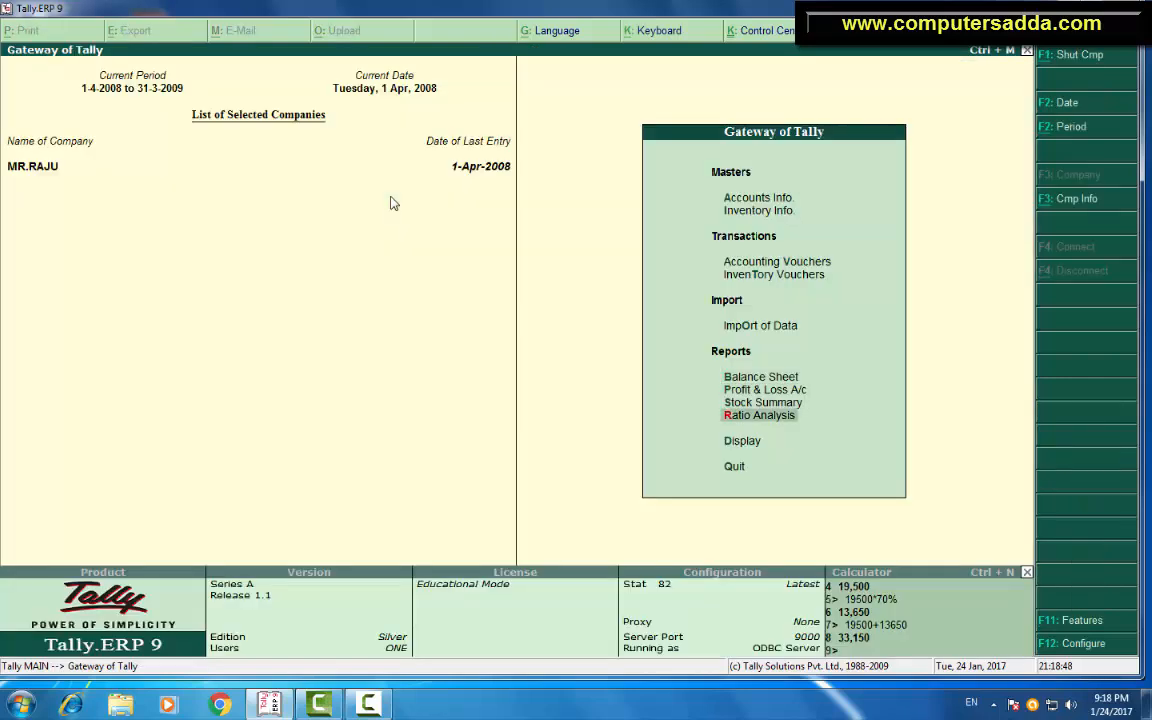
{"action": "key", "text": "Down"}
{"action": "key", "text": "Return"}
{"action": "key", "text": "Down"}
{"action": "key", "text": "Down"}
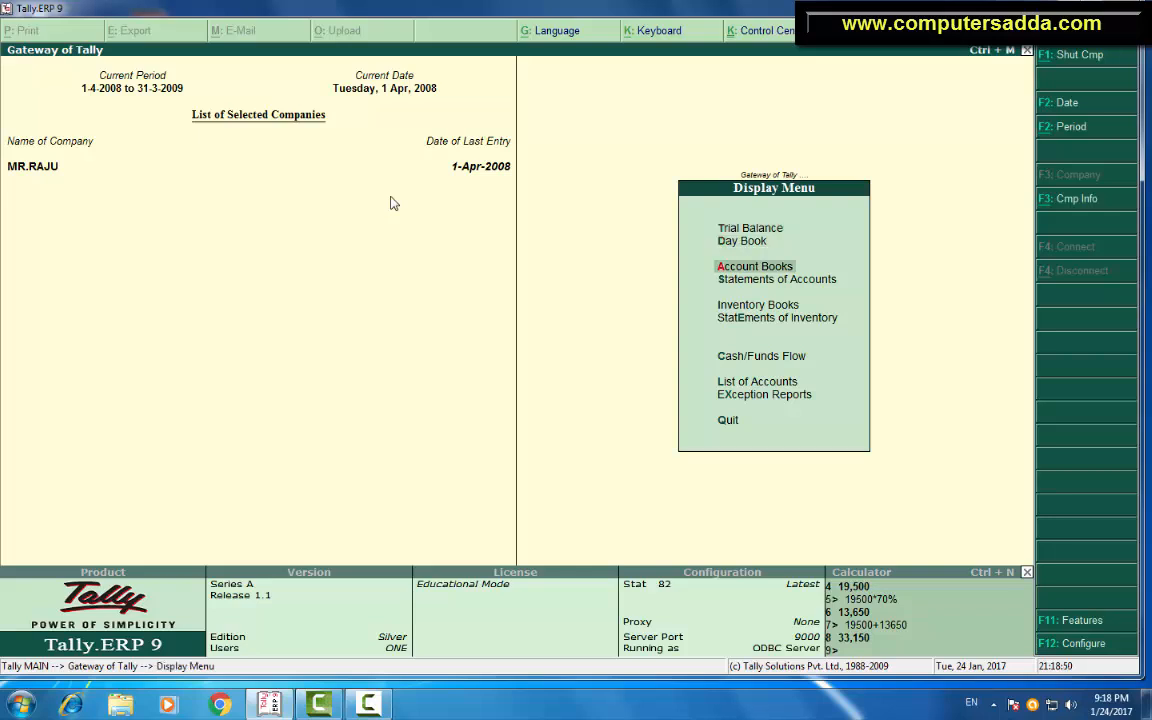
{"action": "key", "text": "Return"}
{"action": "key", "text": "Return"}
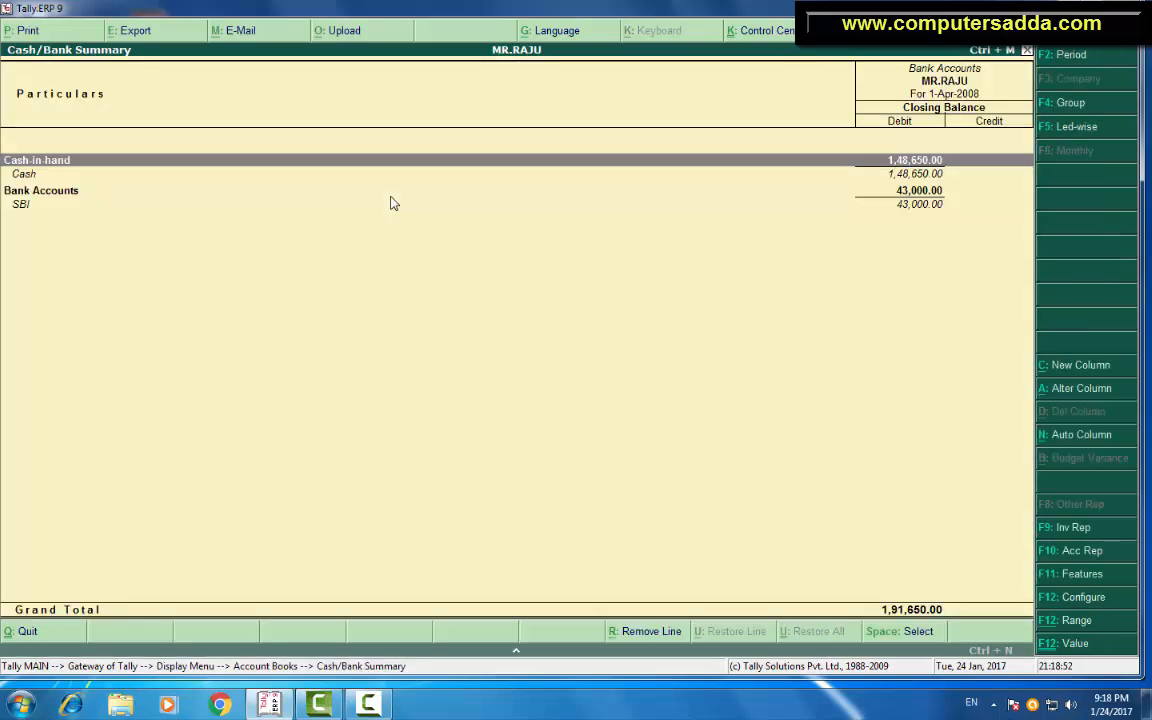